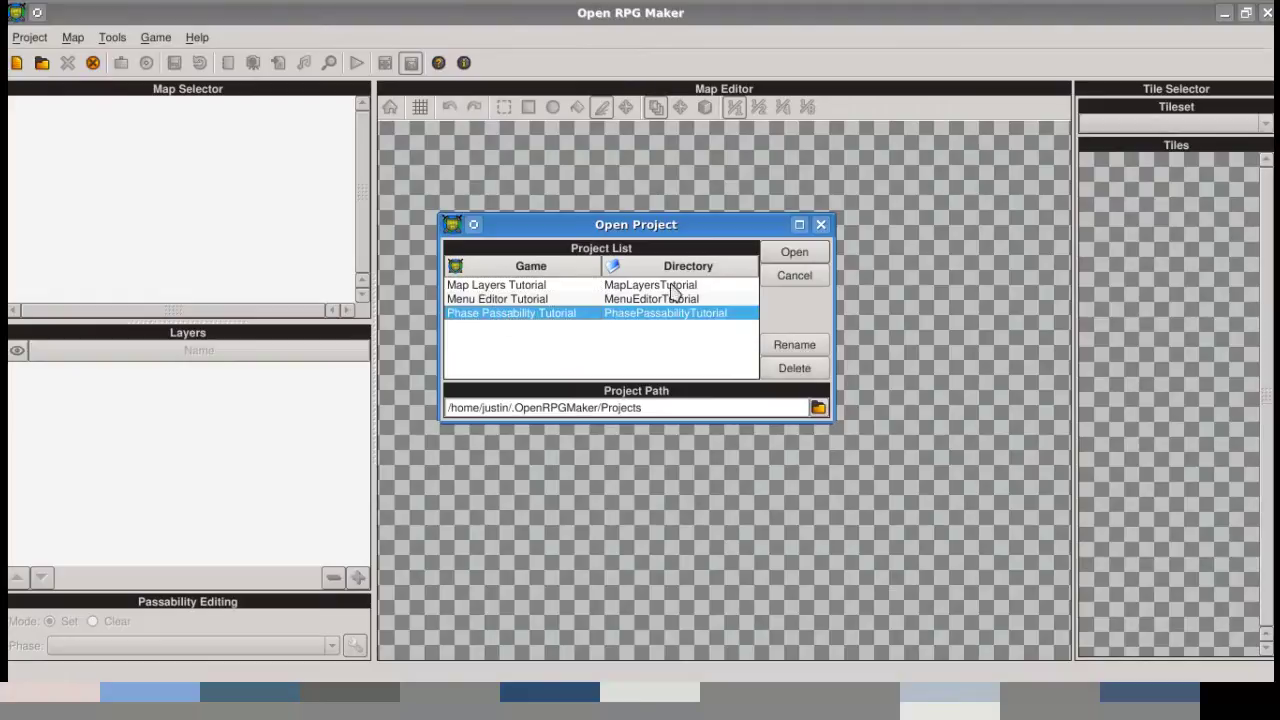
# - Open the Phase Passability Tutorial project and view the Foreground Layer and Main Layer of Map0000
pyautogui.click(794, 252)
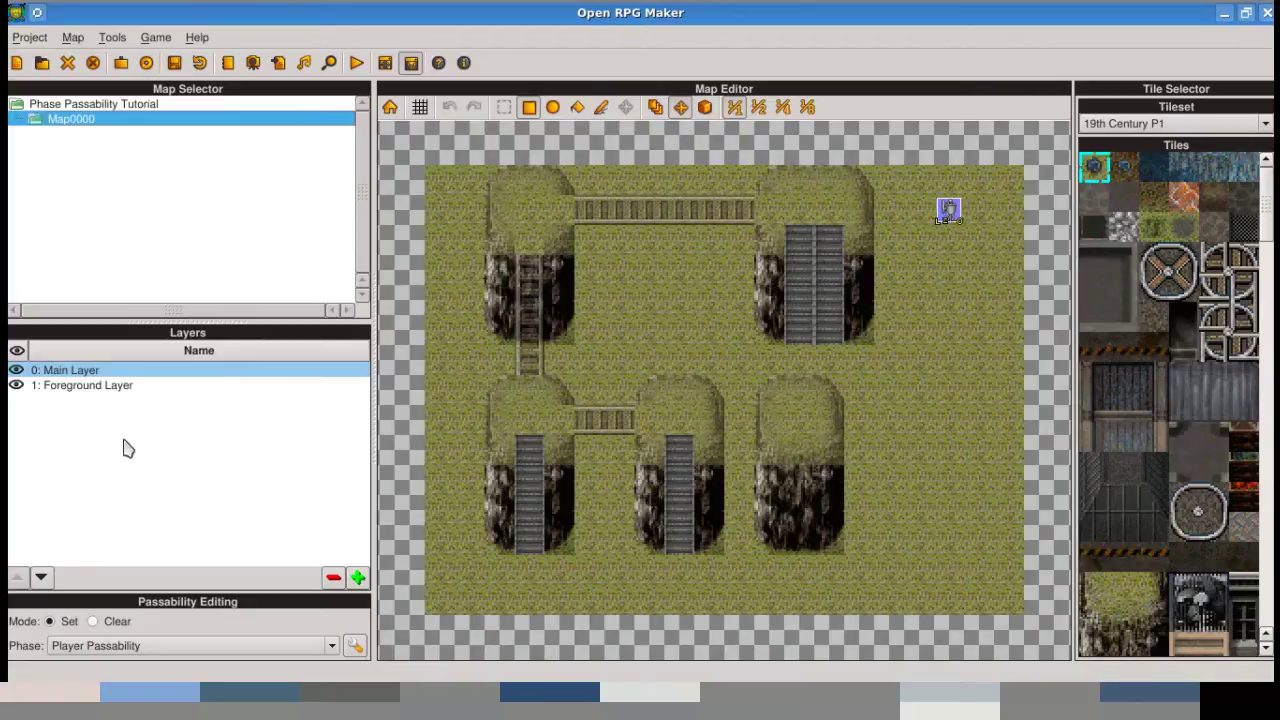
pyautogui.click(80, 388)
pyautogui.click(73, 375)
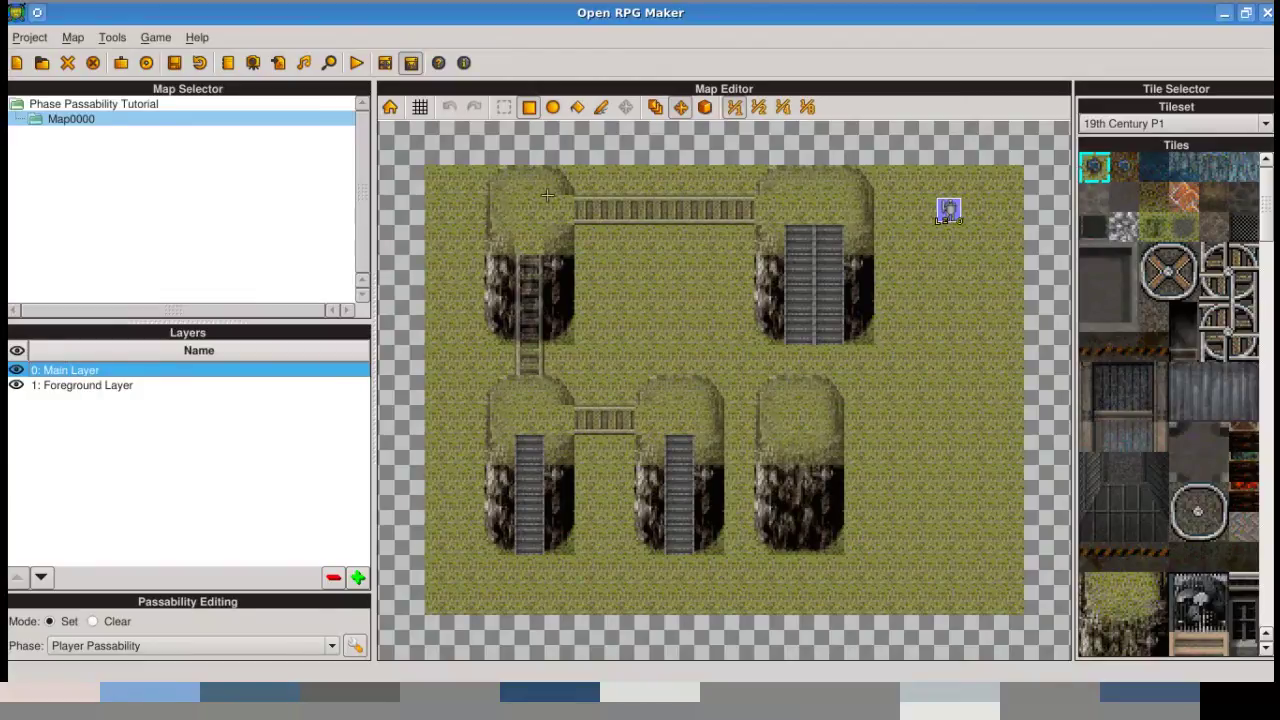
# - Switch the map to object editing, then hide and show the Foreground Layer and Main Layer to examine which tiles each one holds
pyautogui.click(708, 109)
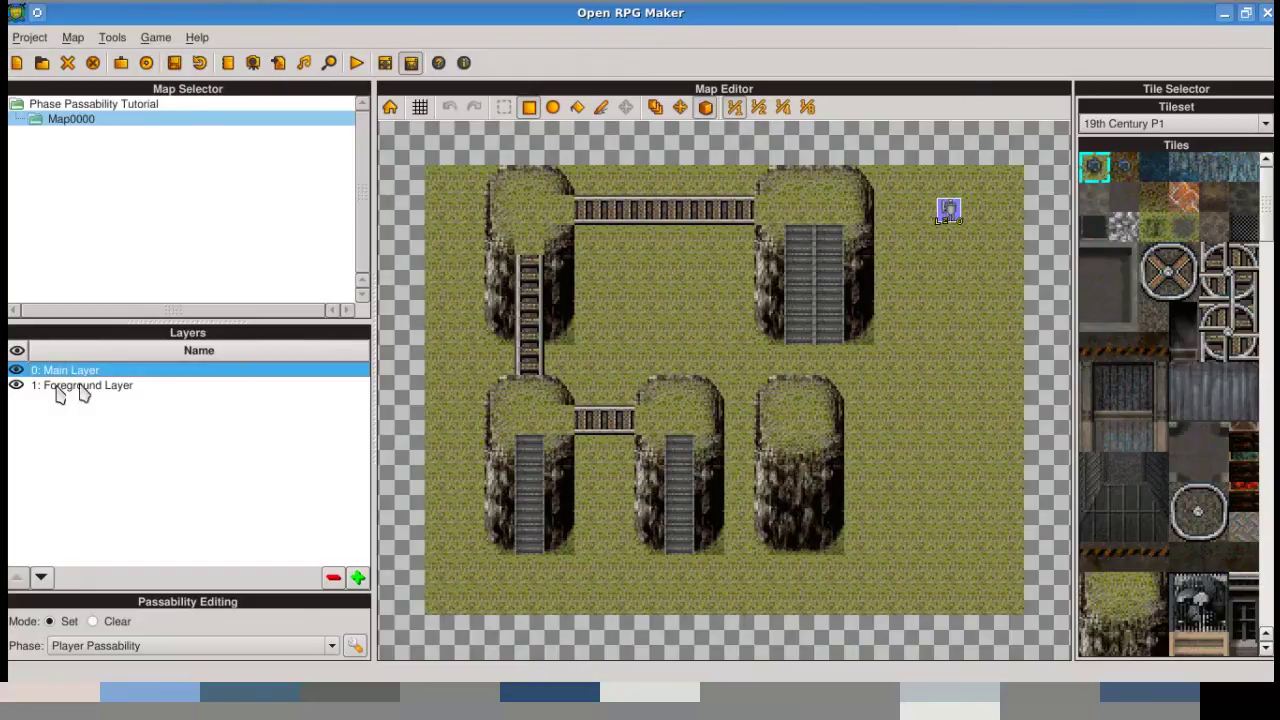
pyautogui.click(61, 389)
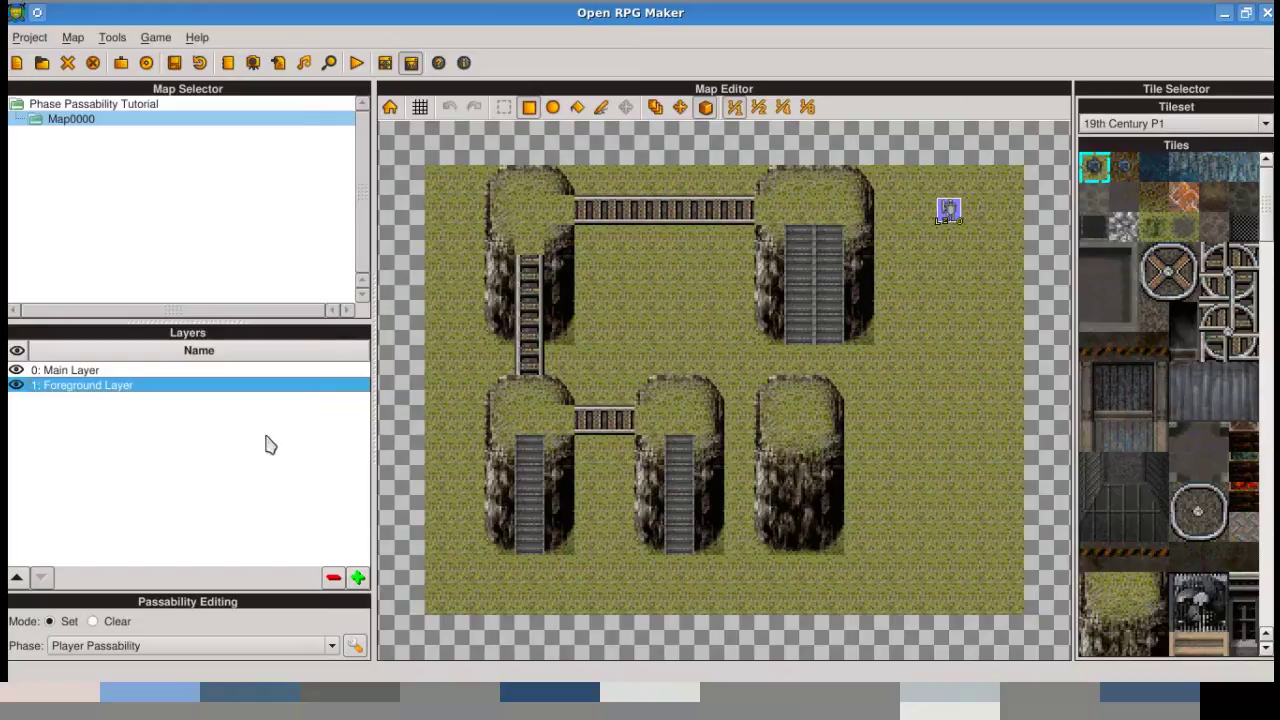
pyautogui.click(54, 371)
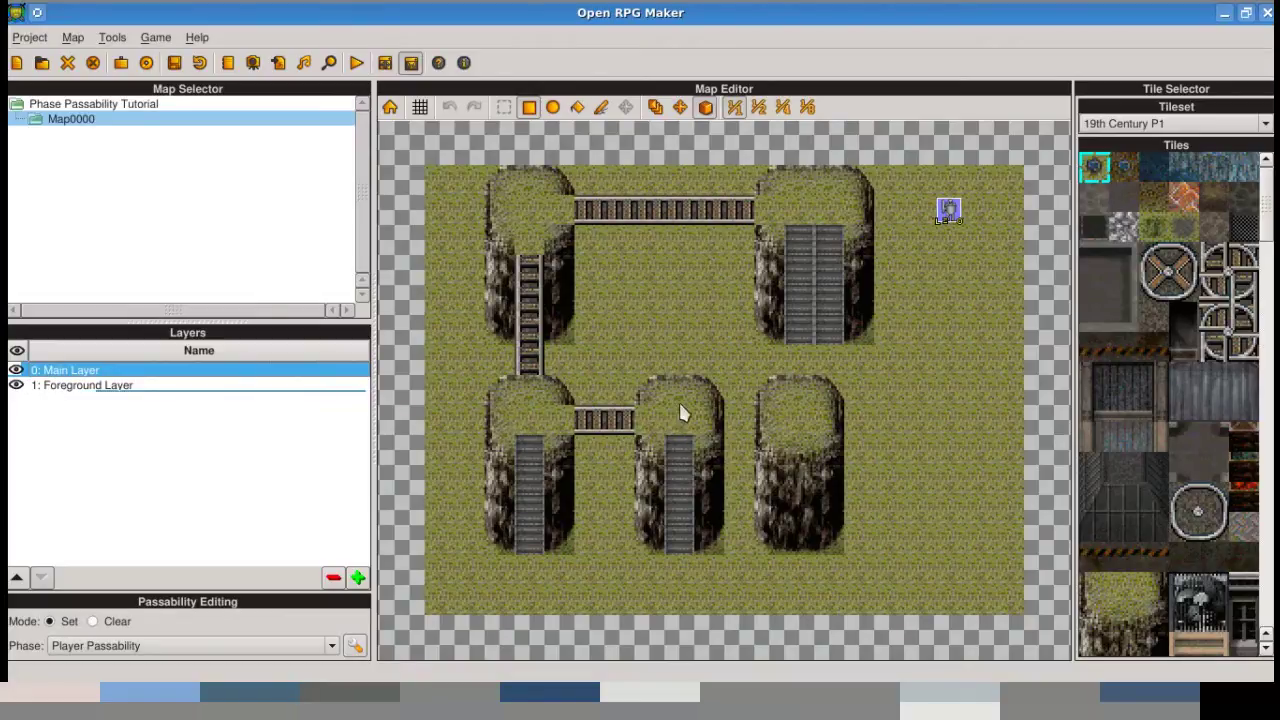
pyautogui.click(17, 386)
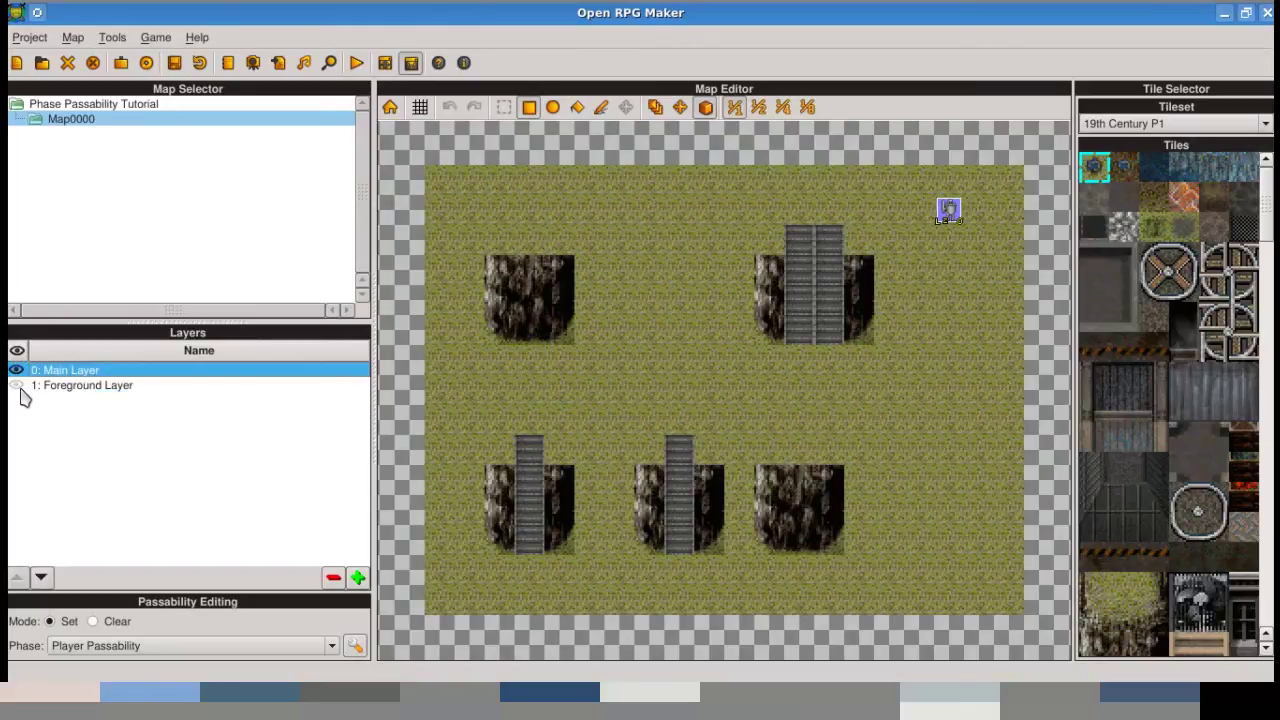
pyautogui.click(17, 386)
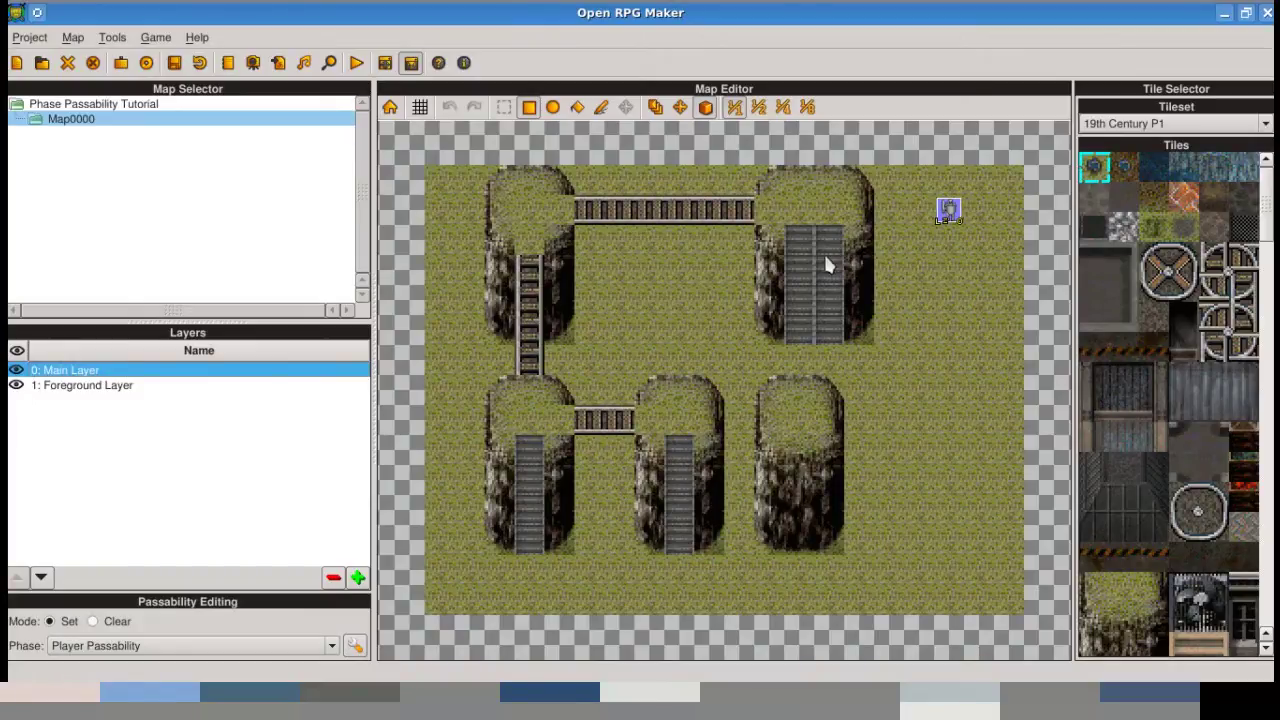
pyautogui.click(16, 371)
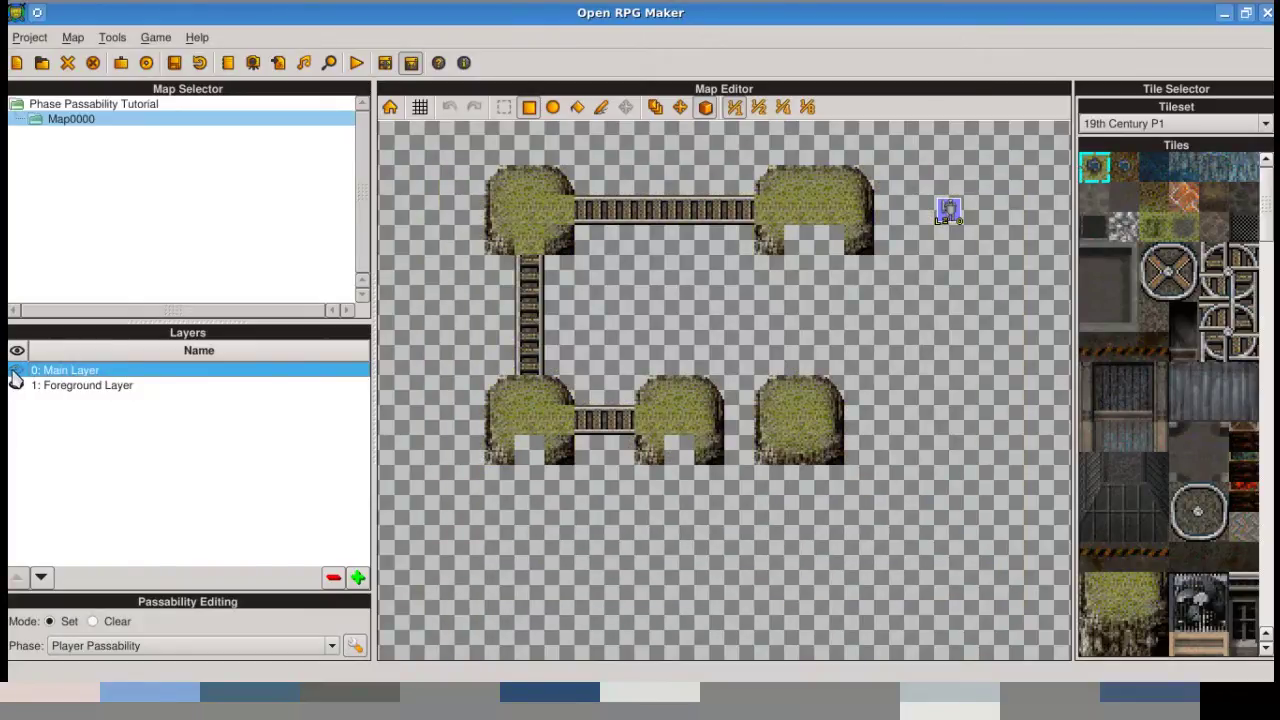
pyautogui.click(16, 372)
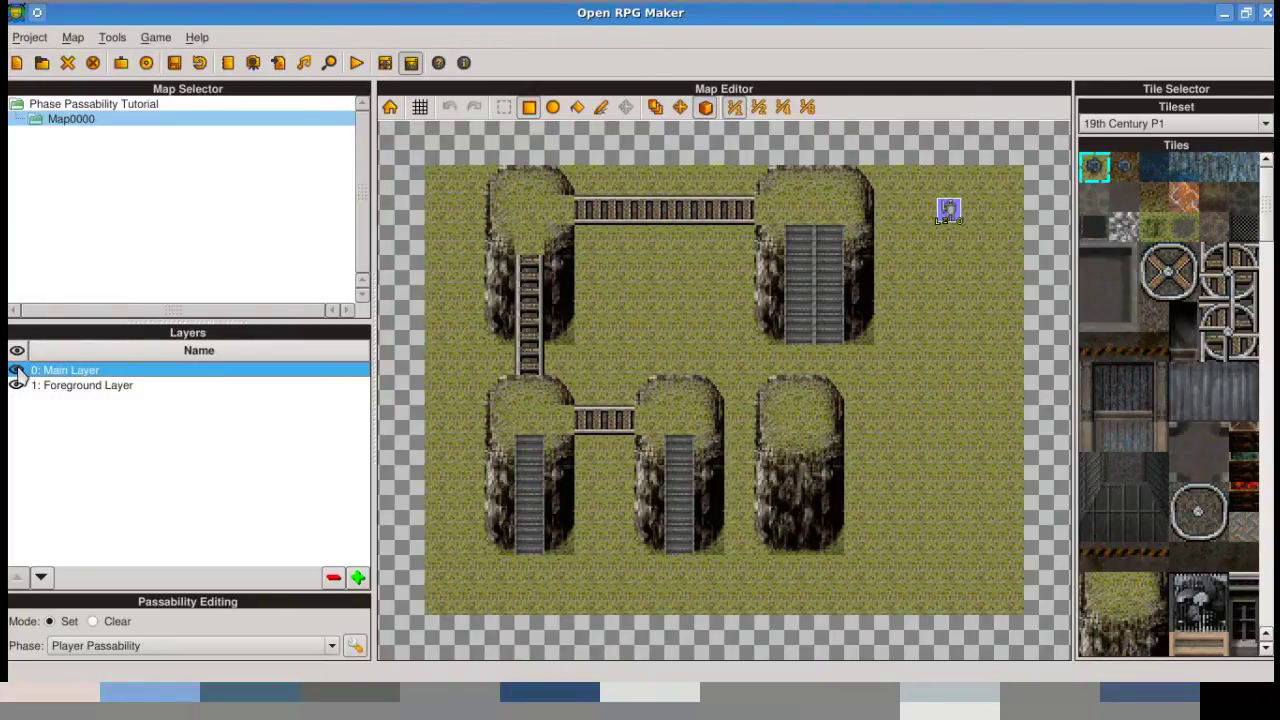
pyautogui.click(17, 372)
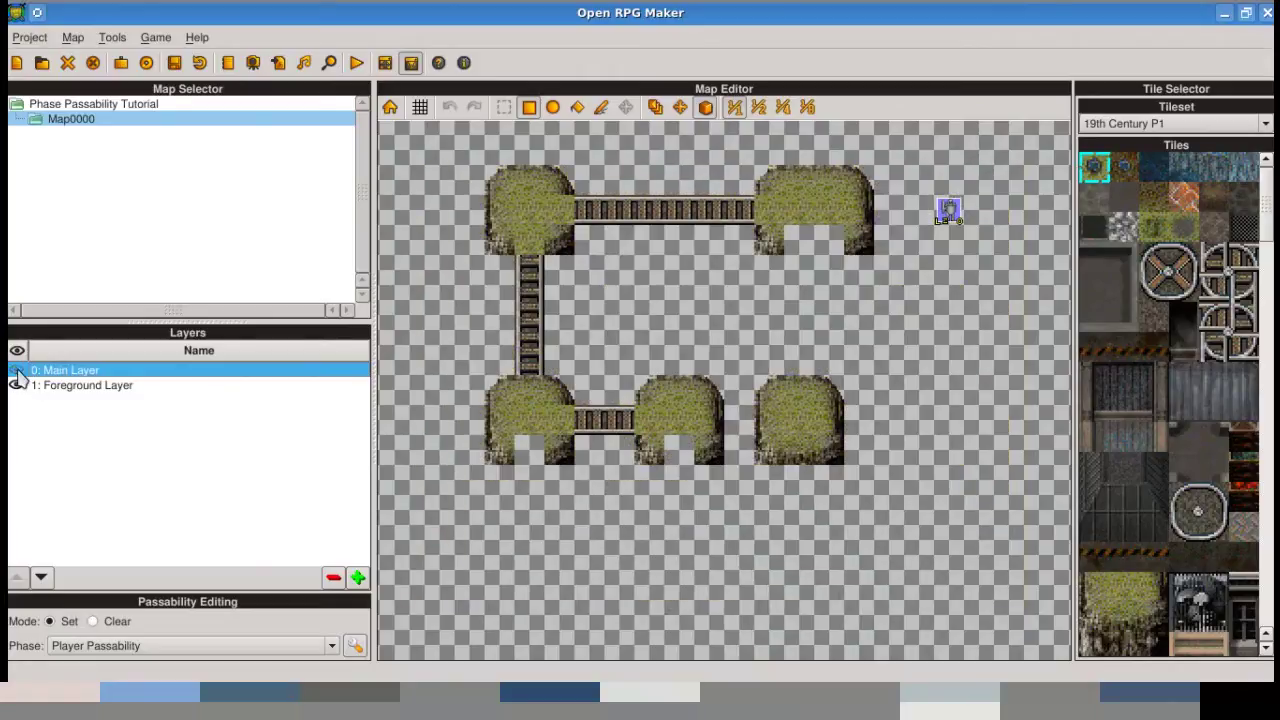
pyautogui.click(17, 372)
pyautogui.click(16, 388)
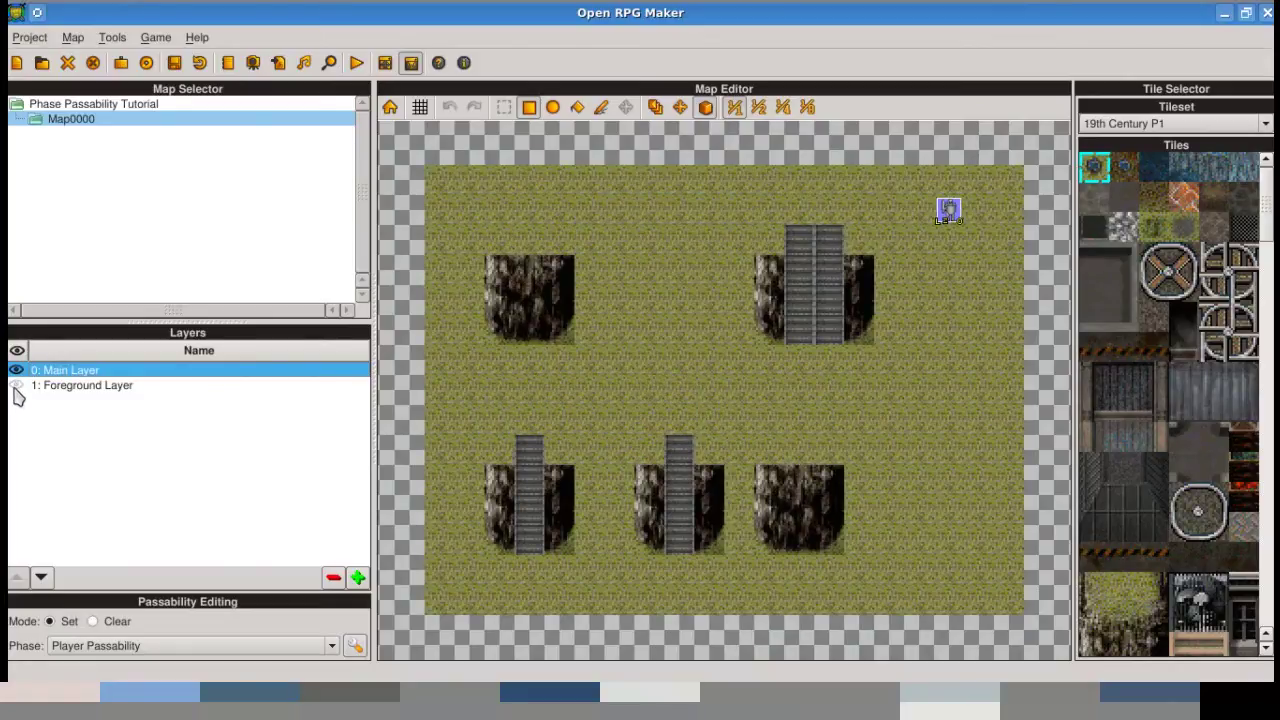
pyautogui.click(16, 388)
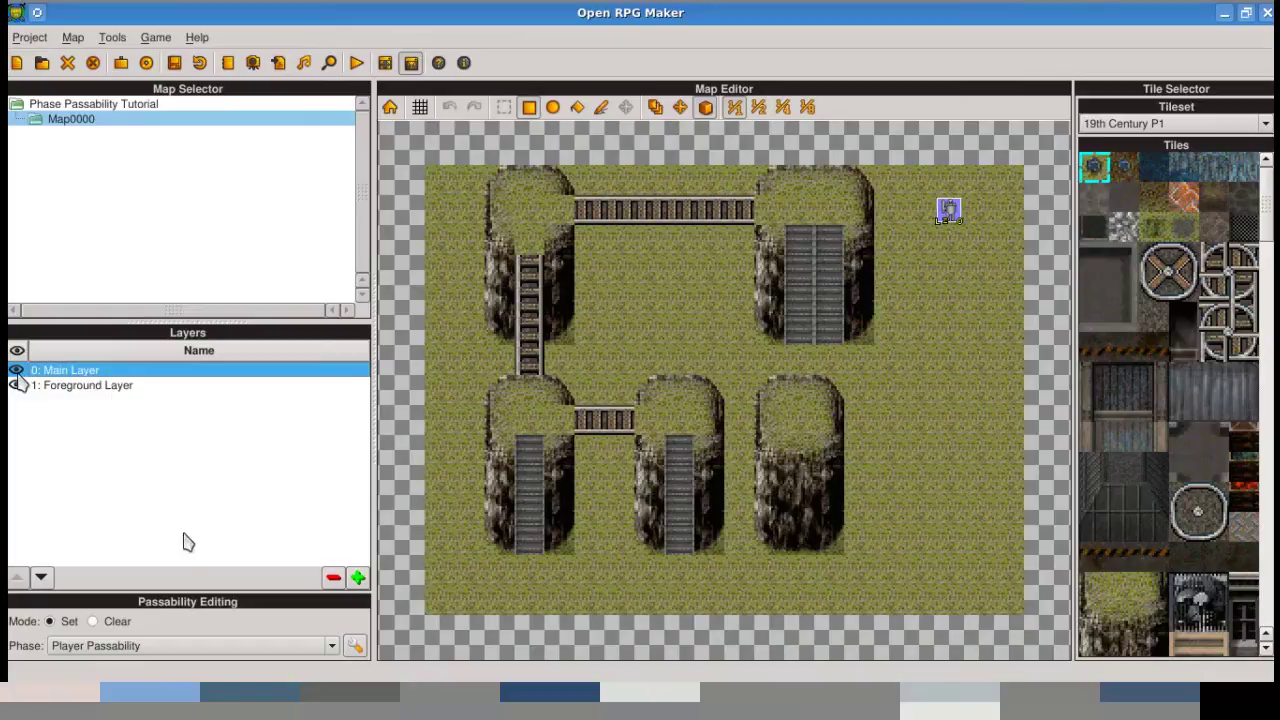
# - Return the map to passability editing and look through the list of available phases, keeping Player Passability selected
pyautogui.click(680, 109)
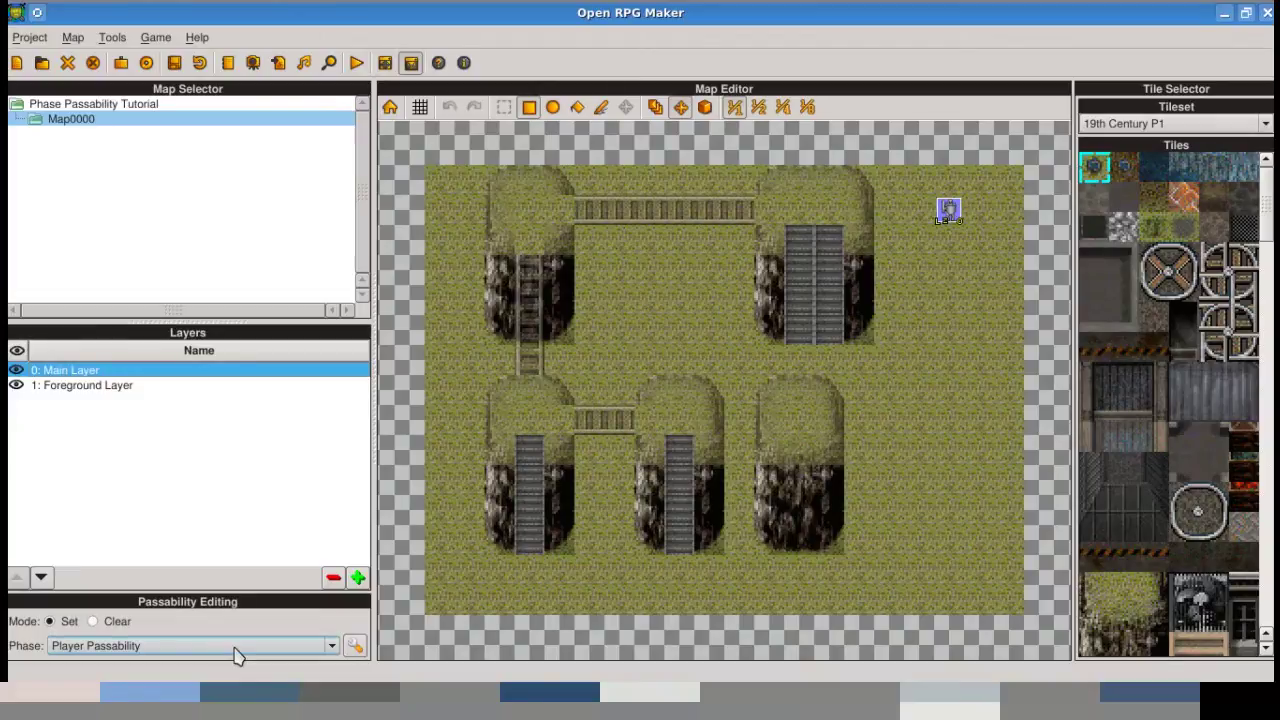
pyautogui.click(308, 646)
pyautogui.scroll(-5, 213, 590)
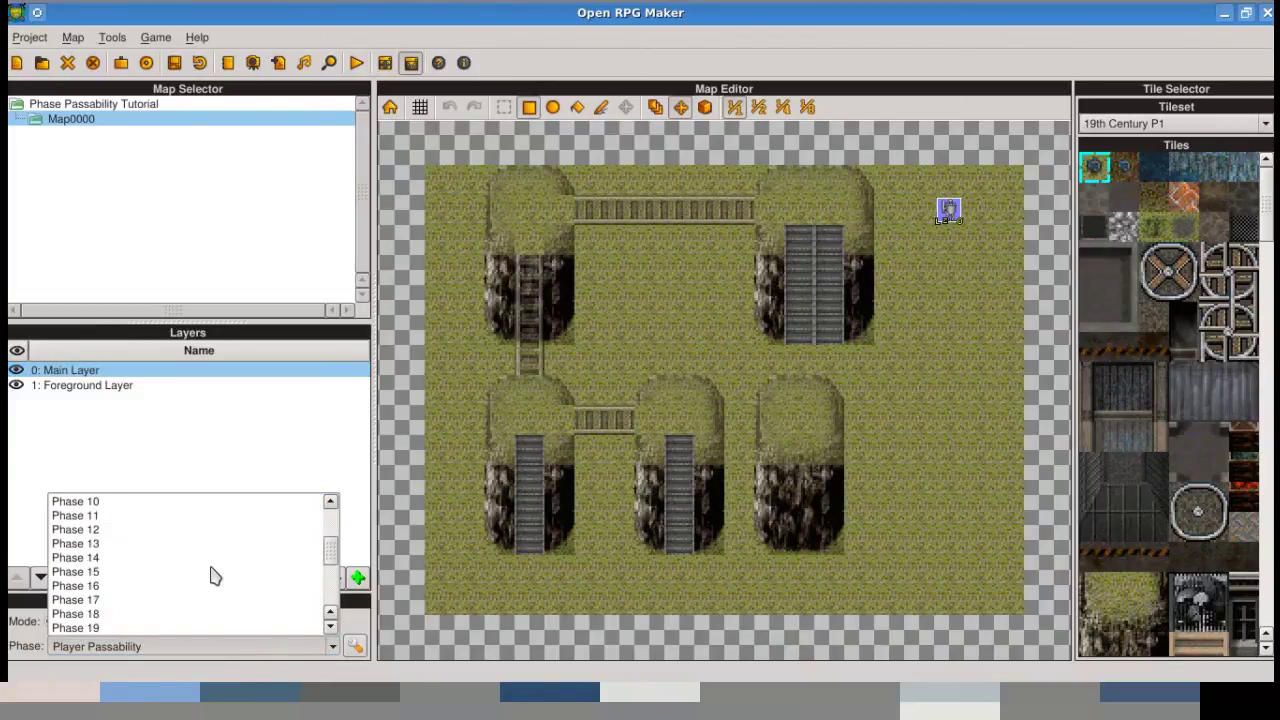
pyautogui.scroll(5, 213, 575)
pyautogui.click(200, 648)
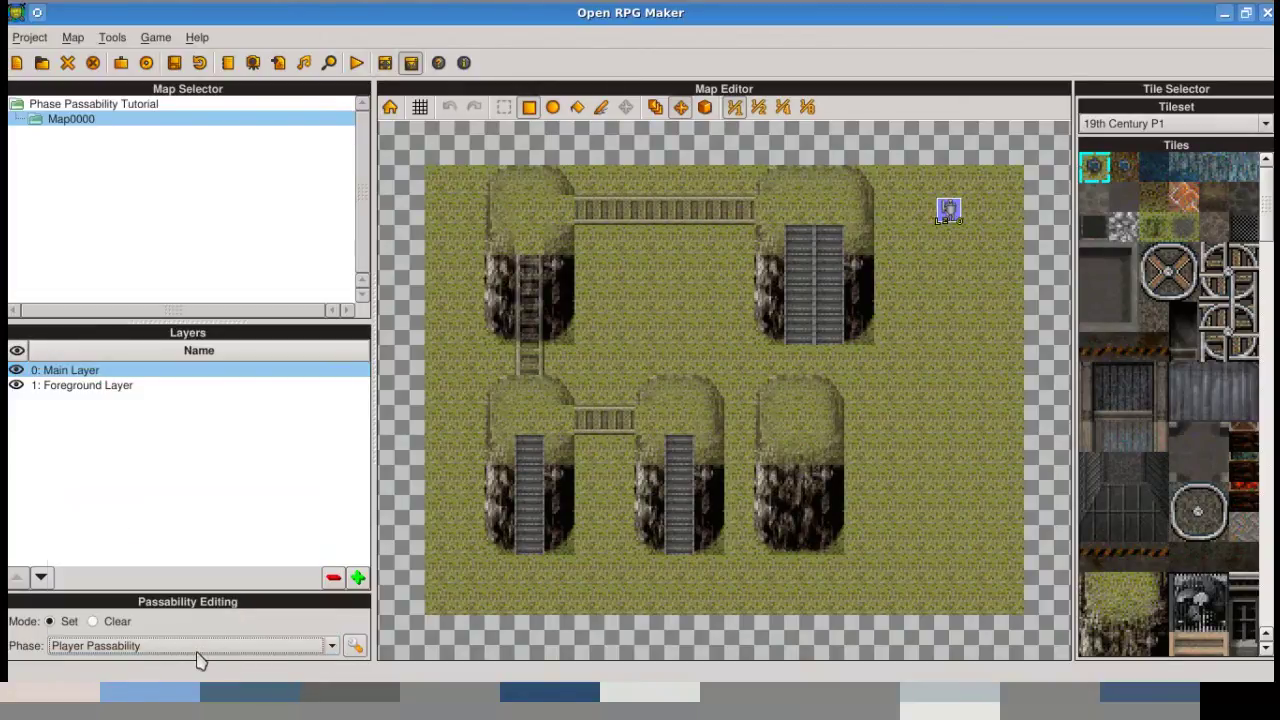
# - Examine the predefined and custom phases in the Configure Phases dialog, and close it without making changes
pyautogui.click(355, 646)
pyautogui.scroll(-5, 574, 300)
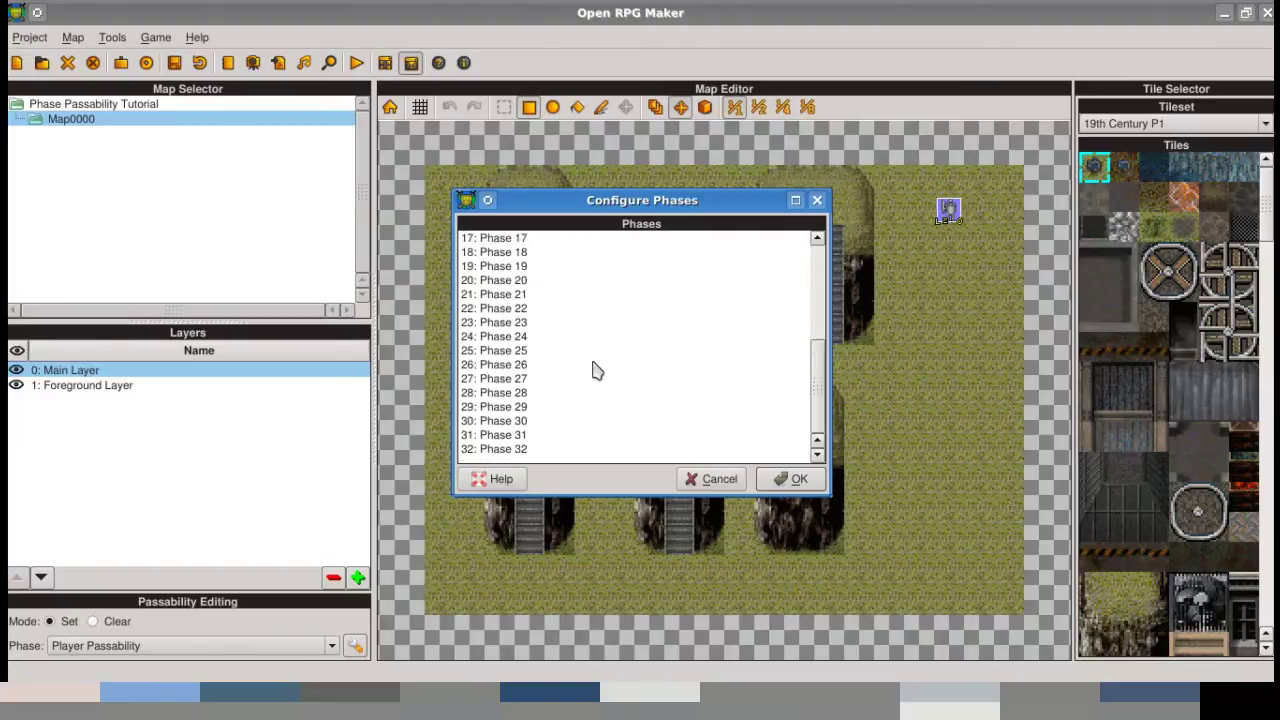
pyautogui.scroll(5, 563, 366)
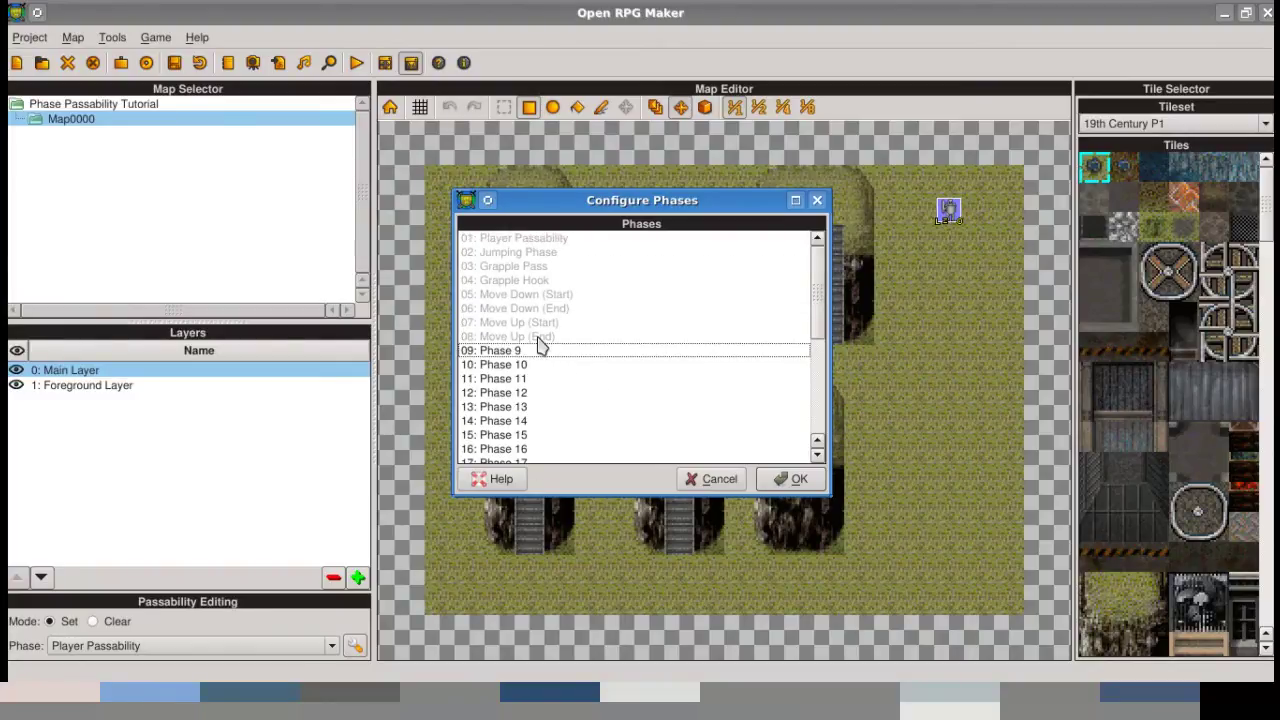
pyautogui.scroll(-4, 540, 345)
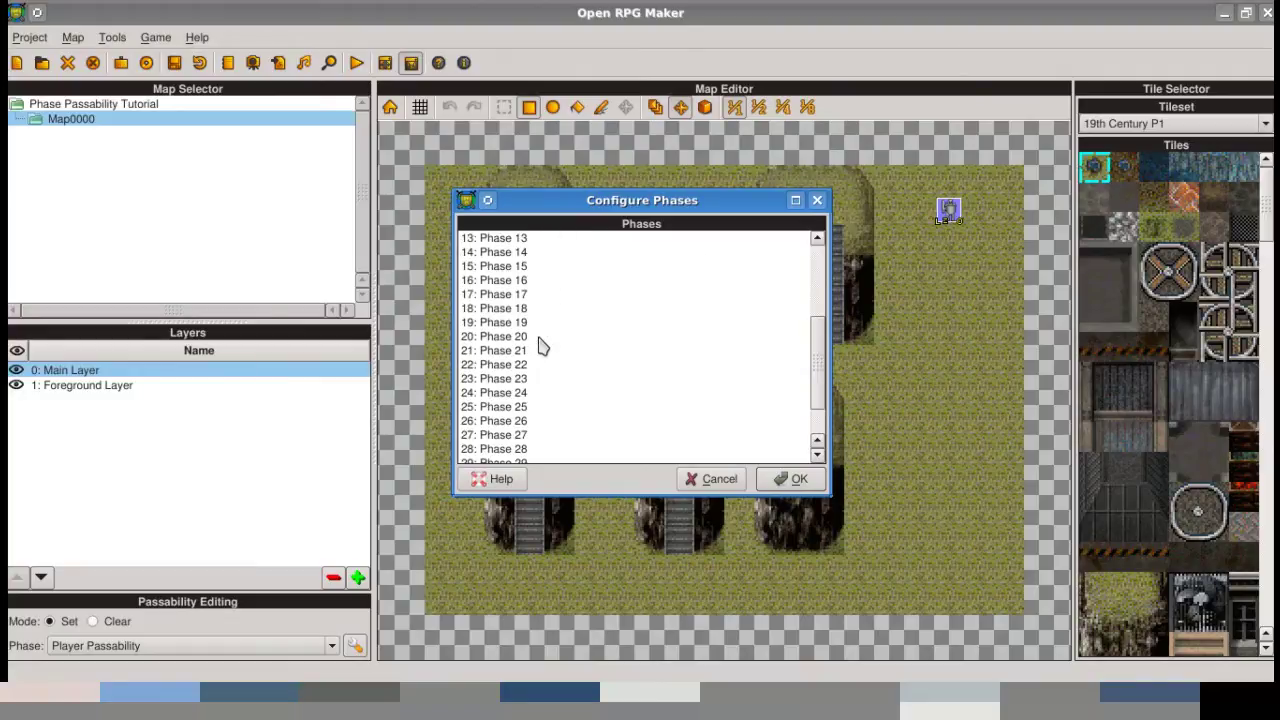
pyautogui.scroll(-2, 540, 345)
pyautogui.scroll(5, 611, 403)
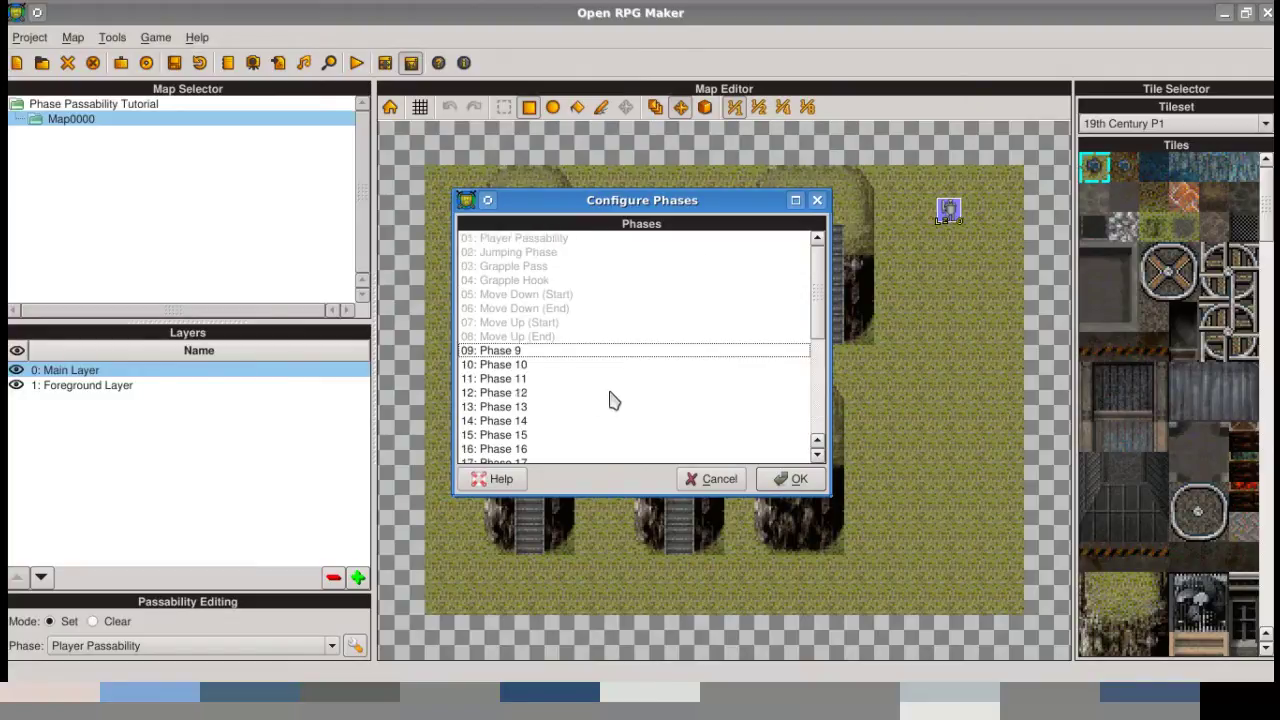
pyautogui.click(713, 480)
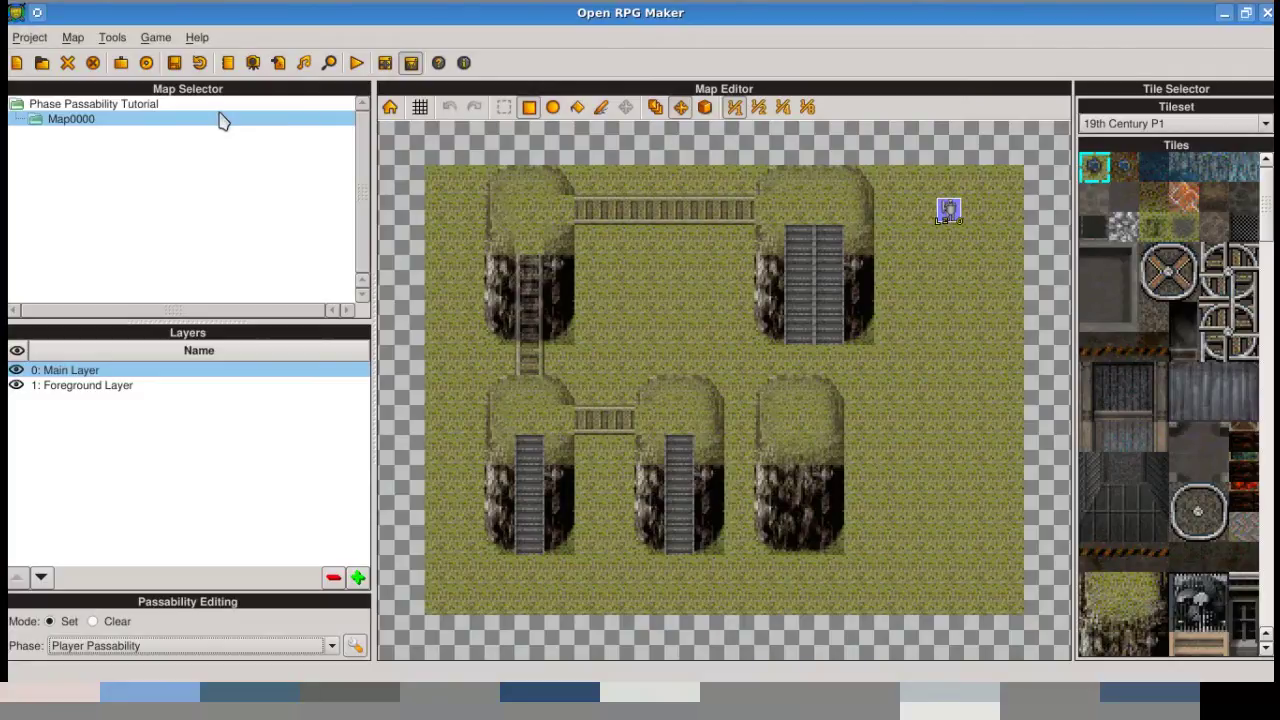
# - Examine the vehicle phase options in the database's System section, and close the database without saving changes
pyautogui.click(228, 62)
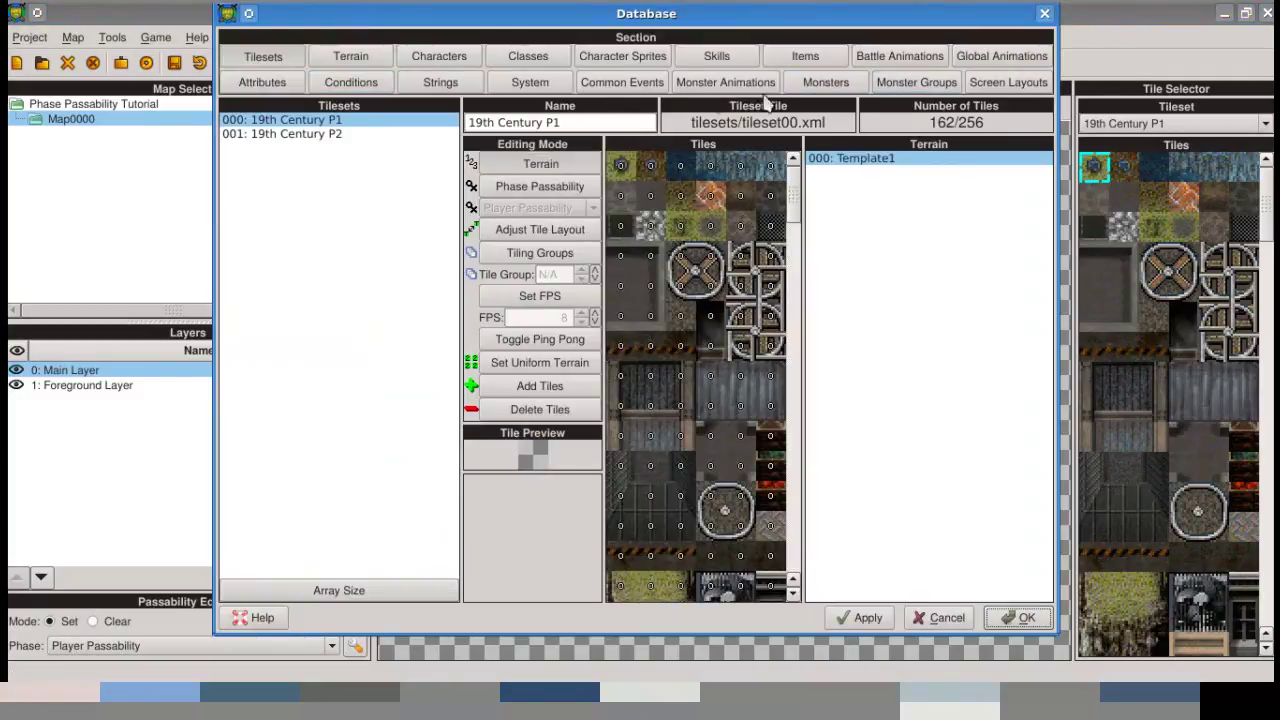
pyautogui.click(530, 82)
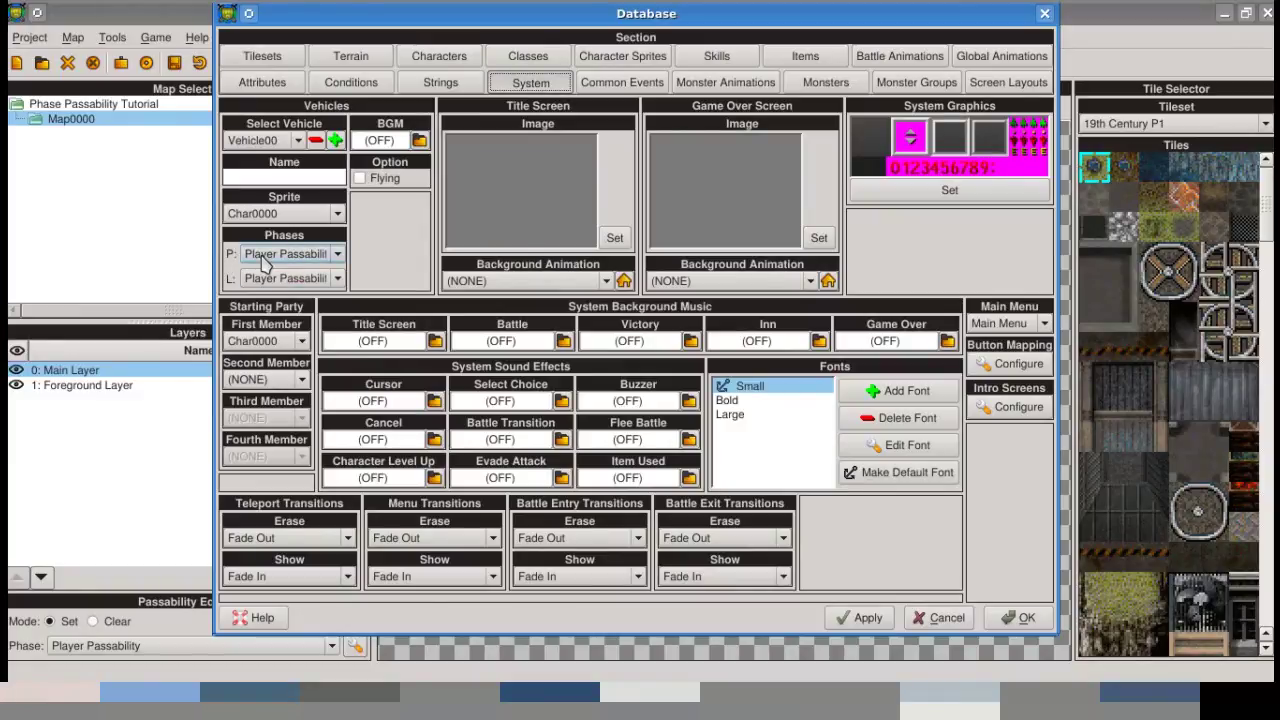
pyautogui.click(307, 259)
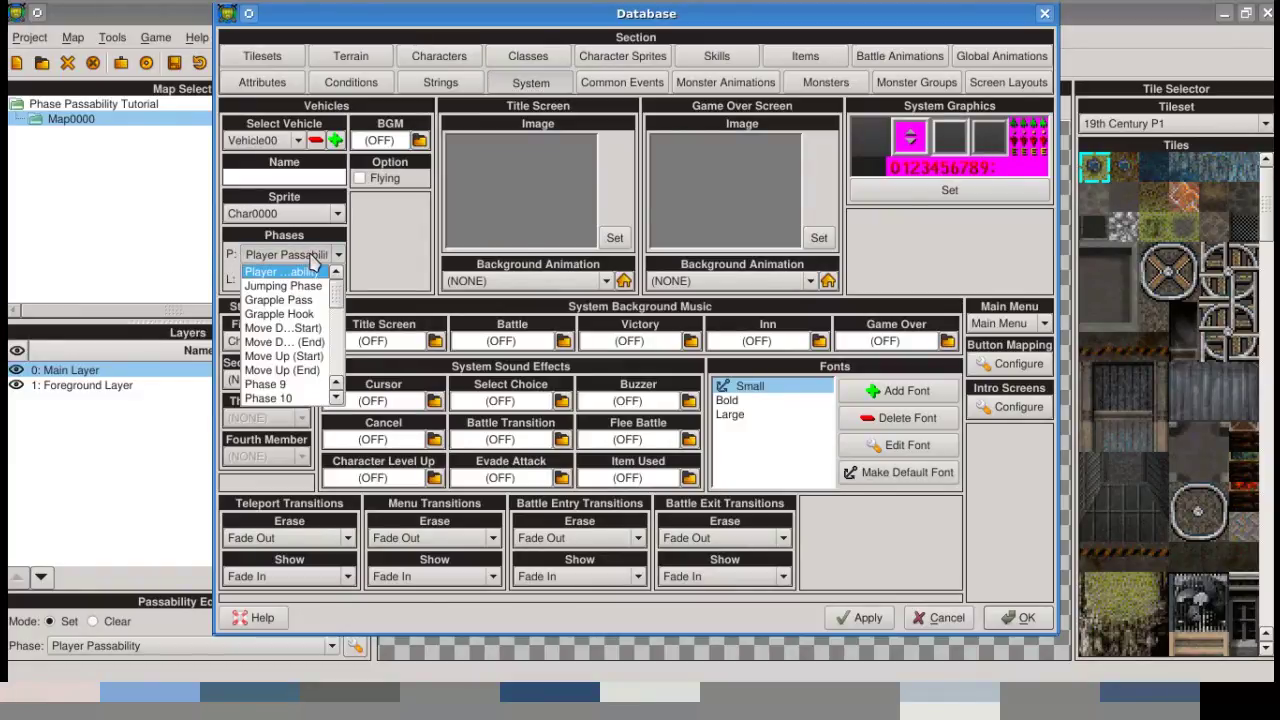
pyautogui.click(307, 265)
pyautogui.click(305, 279)
pyautogui.click(307, 285)
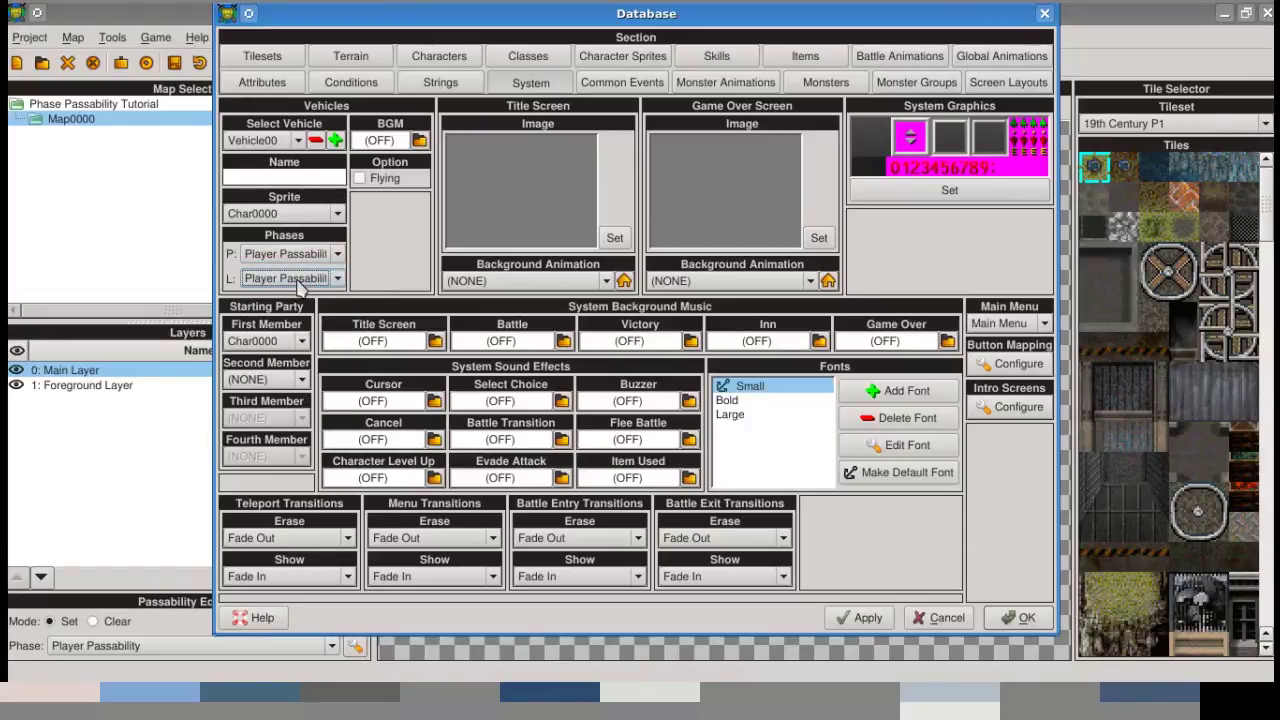
pyautogui.click(940, 617)
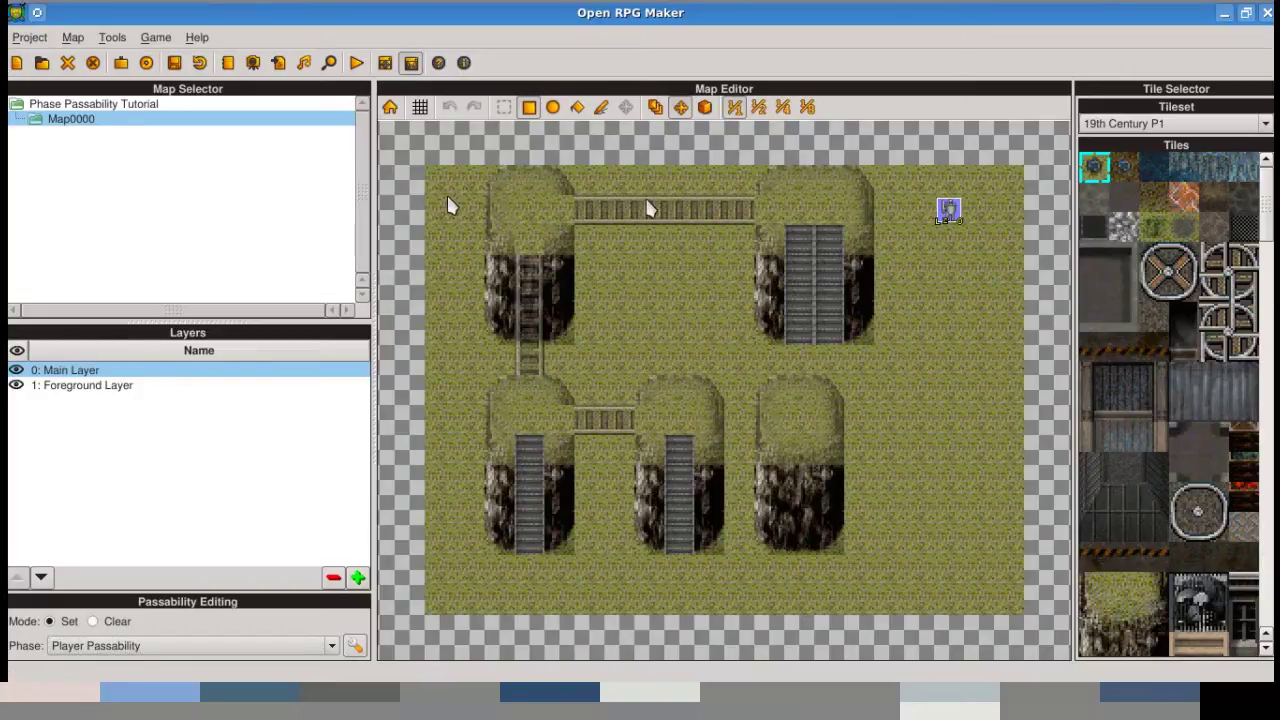
# - Set Player Passability on the Main Layer with rectangles covering the grass around the map's edges and between all the cliffs
pyautogui.moveTo(447, 195)
pyautogui.mouseDown()
pyautogui.moveTo(457, 571)
pyautogui.moveTo(471, 594)
pyautogui.moveTo(766, 606)
pyautogui.moveTo(477, 571)
pyautogui.moveTo(671, 606)
pyautogui.moveTo(993, 600)
pyautogui.moveTo(991, 406)
pyautogui.moveTo(891, 194)
pyautogui.mouseUp()
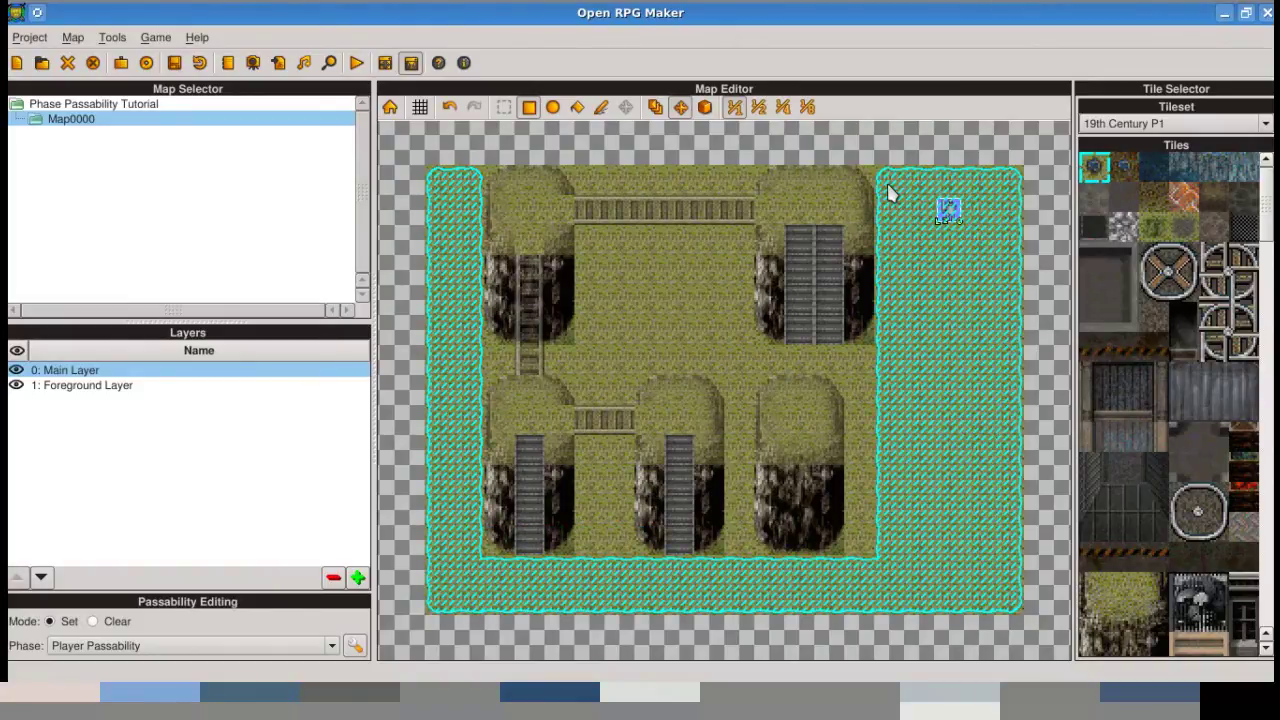
pyautogui.moveTo(857, 380)
pyautogui.mouseDown()
pyautogui.moveTo(854, 491)
pyautogui.moveTo(811, 340)
pyautogui.moveTo(837, 363)
pyautogui.moveTo(552, 366)
pyautogui.moveTo(668, 244)
pyautogui.moveTo(737, 200)
pyautogui.mouseUp()
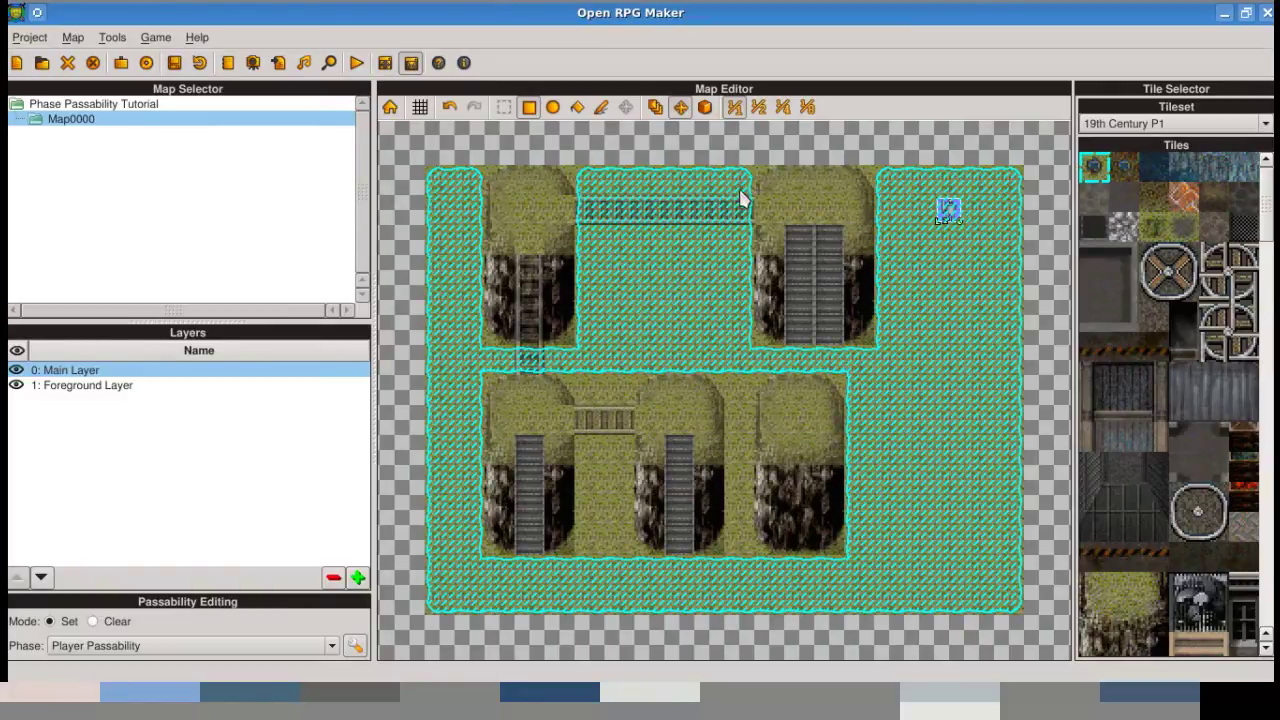
pyautogui.moveTo(605, 443); pyautogui.dragTo(614, 491)
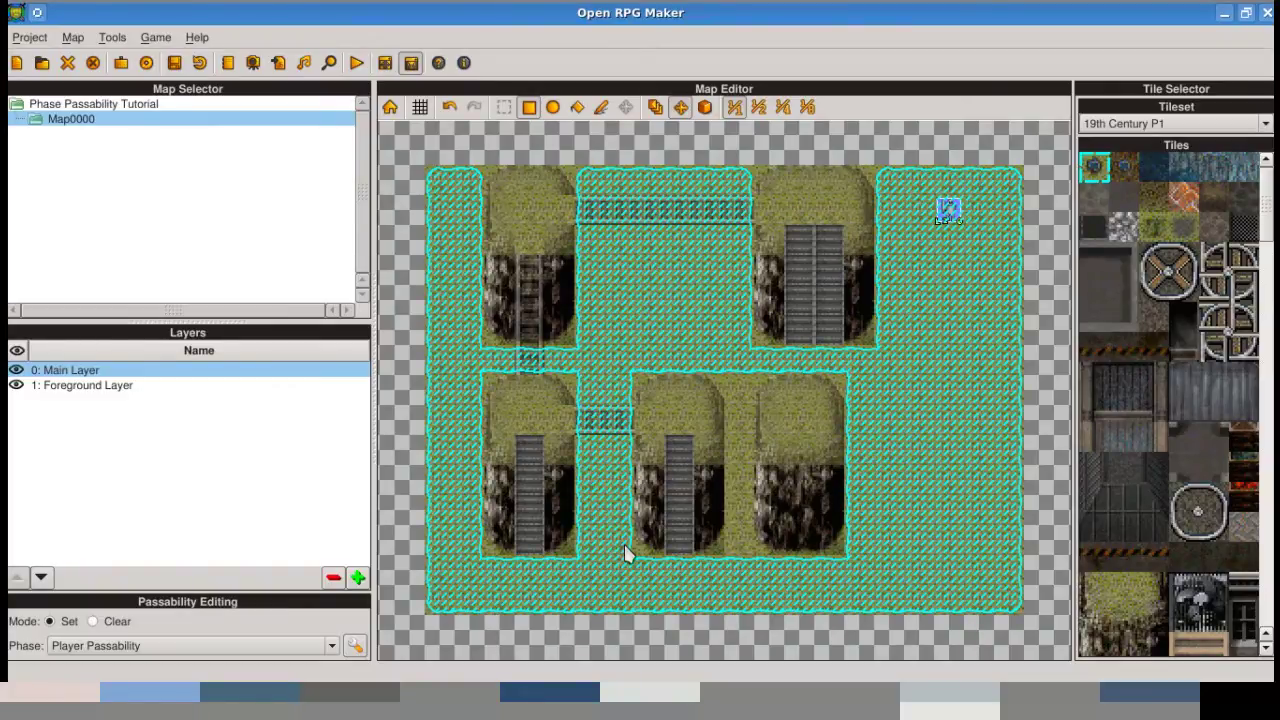
pyautogui.moveTo(740, 382); pyautogui.dragTo(749, 537)
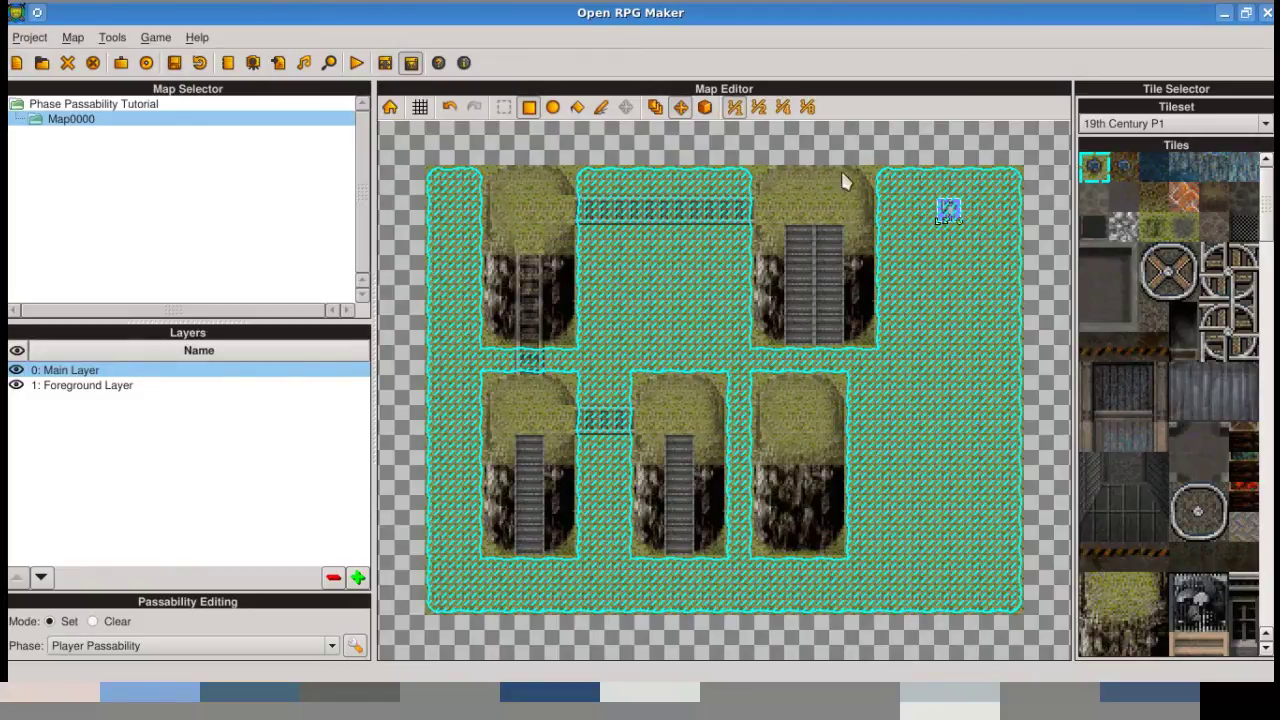
# - Set Player Passability with the pencil along the topmost tile row of the upper cliffs and of the lower cliffs
pyautogui.click(601, 107)
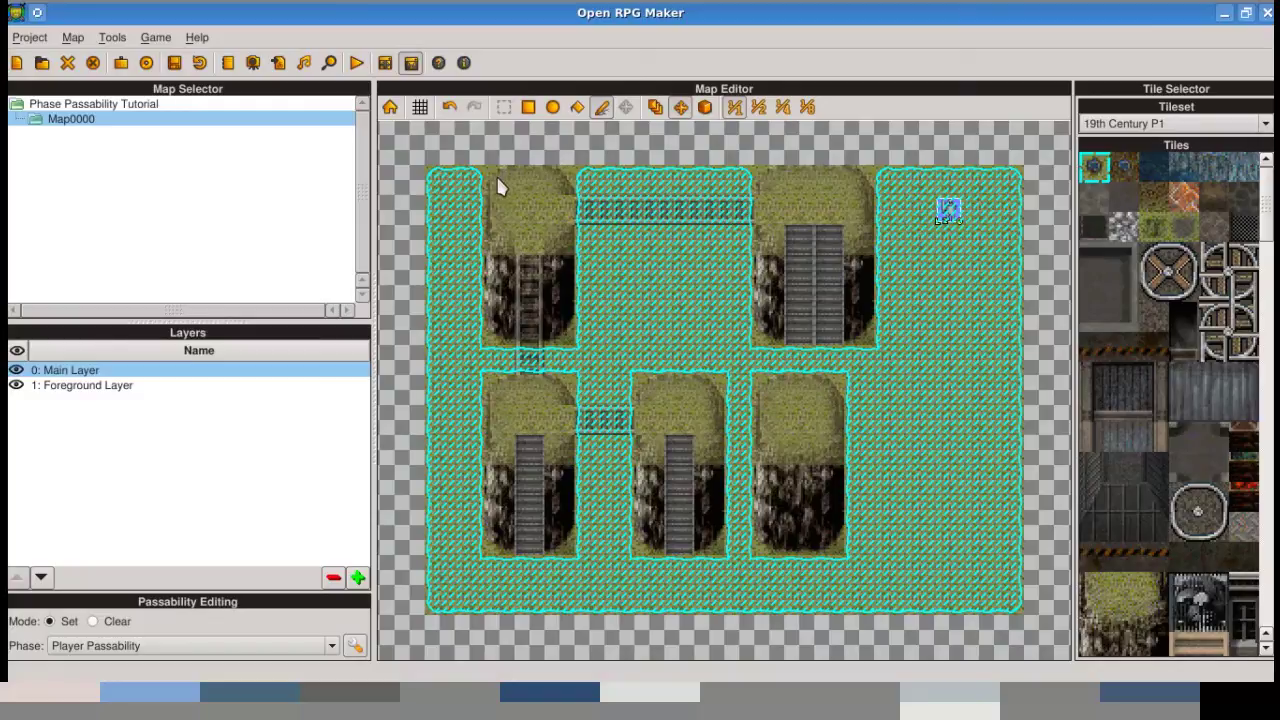
pyautogui.moveTo(497, 180)
pyautogui.mouseDown()
pyautogui.moveTo(743, 191)
pyautogui.moveTo(858, 180)
pyautogui.mouseUp()
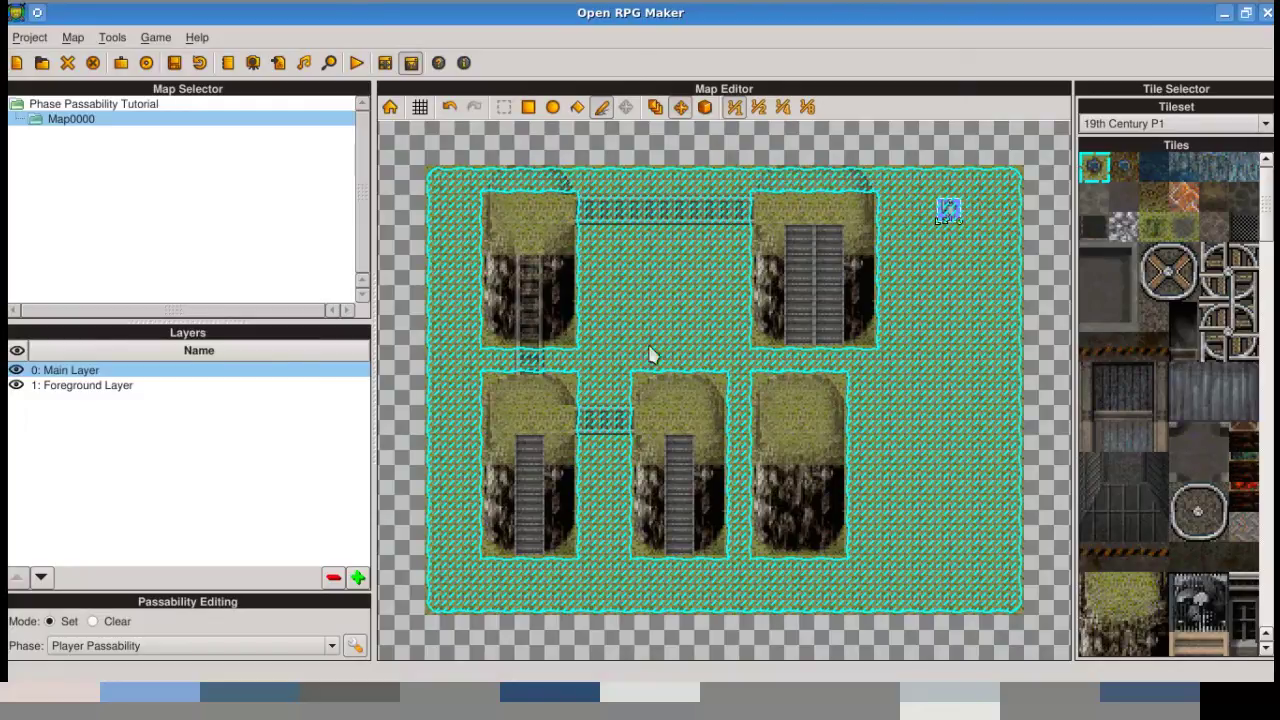
pyautogui.moveTo(506, 398); pyautogui.dragTo(831, 397)
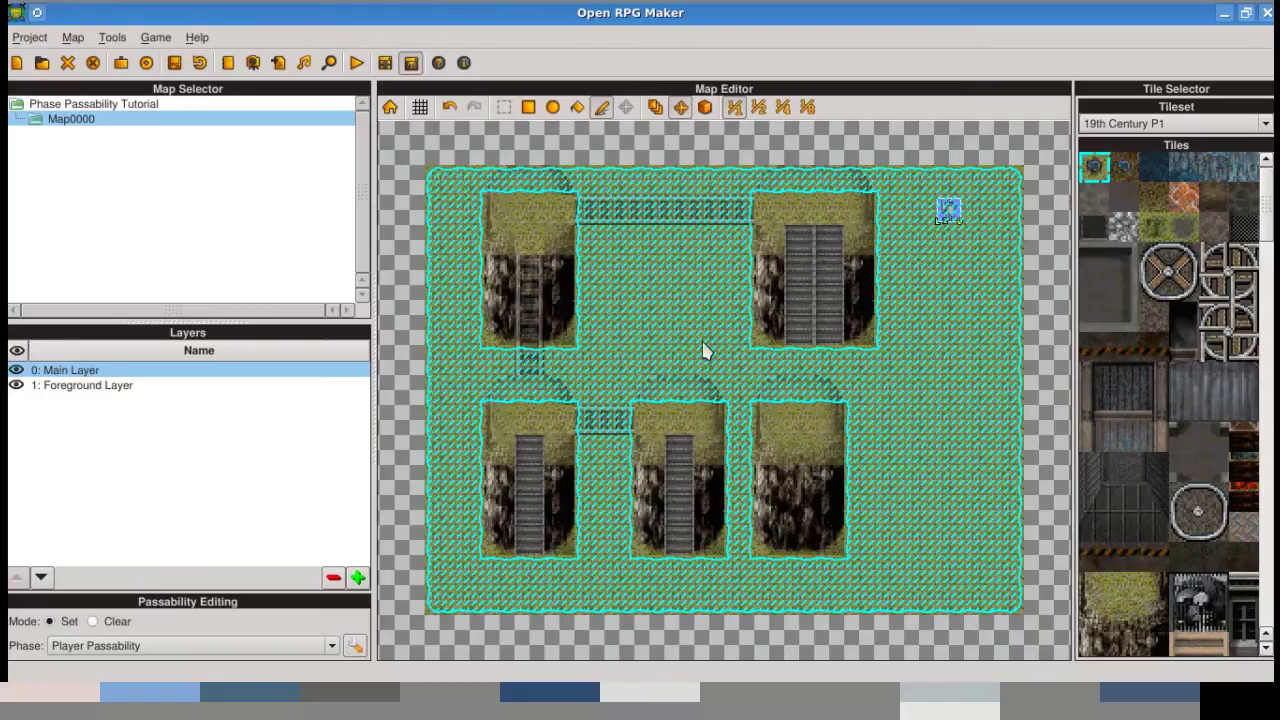
# - Compare the passability of the Foreground Layer with that of the Main Layer, ending on the Main Layer
pyautogui.click(37, 390)
pyautogui.click(66, 372)
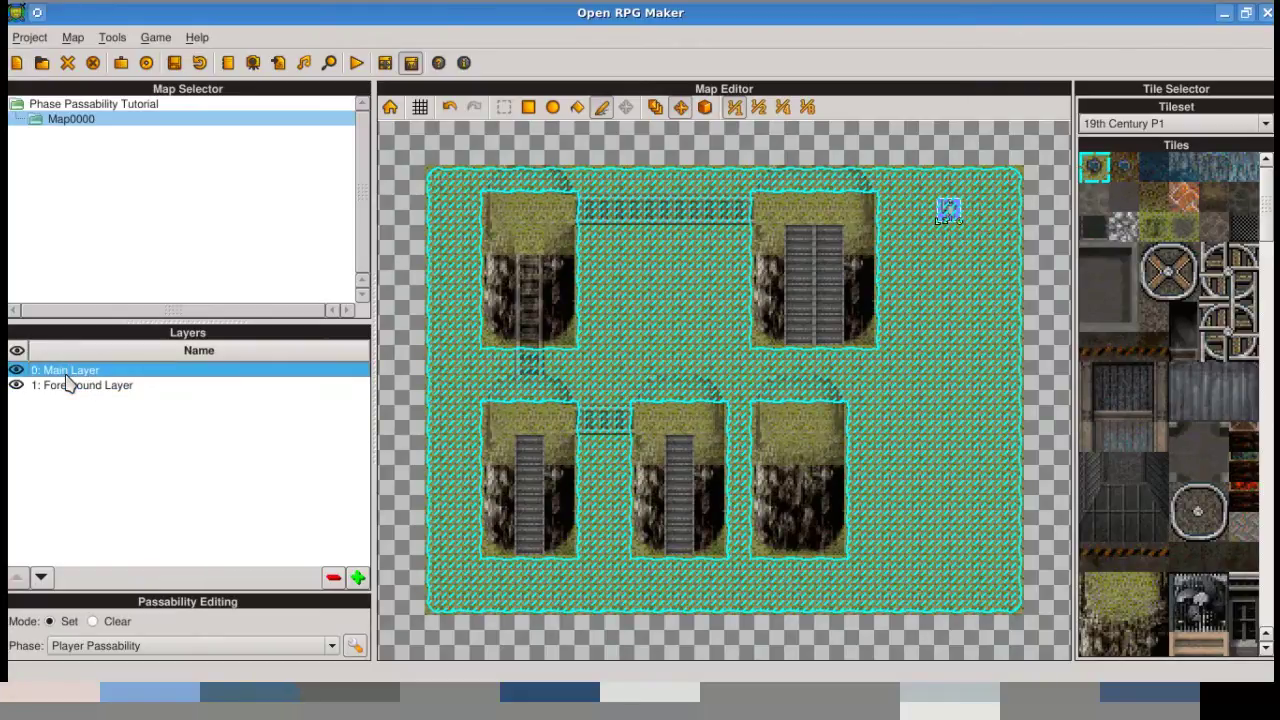
pyautogui.click(135, 392)
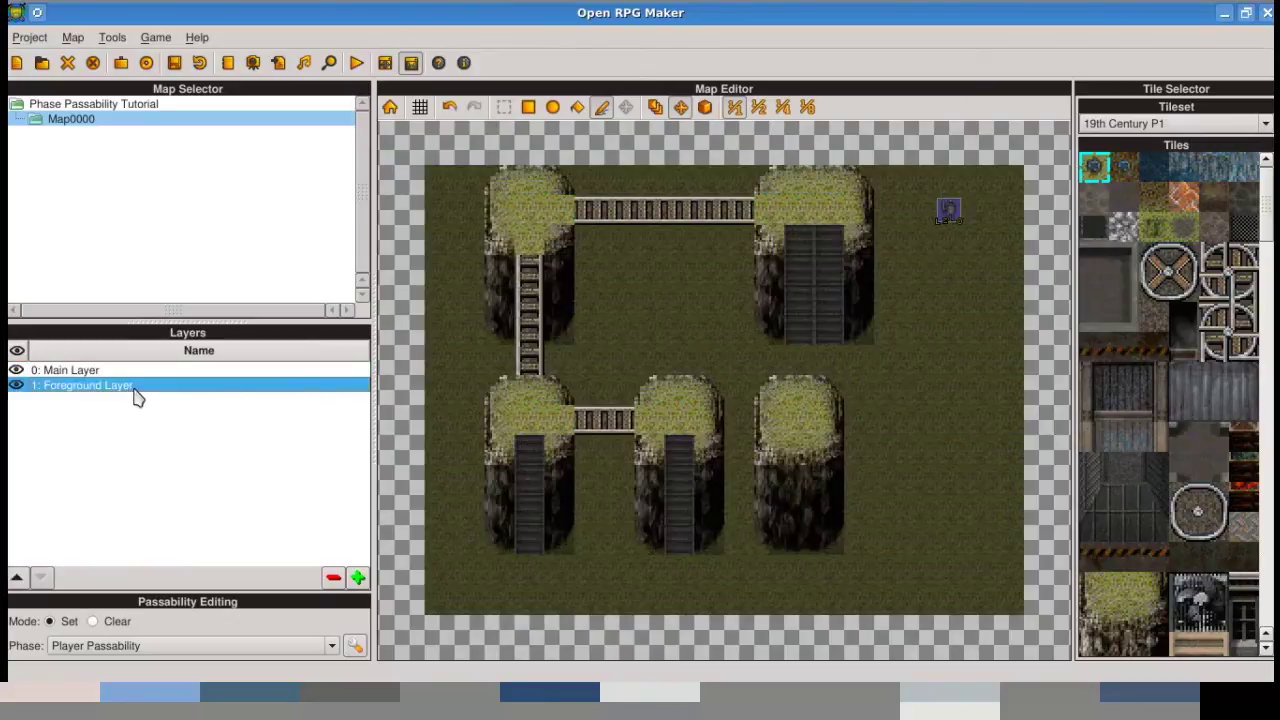
pyautogui.click(127, 373)
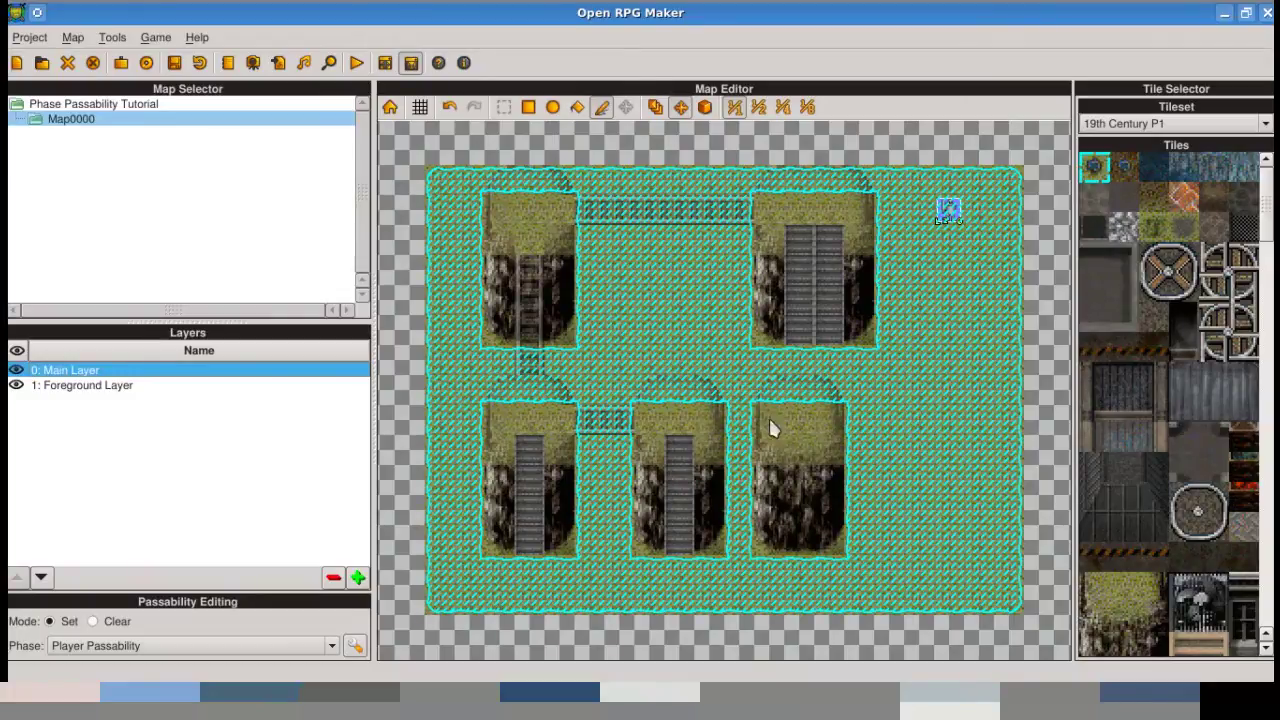
# - Set Player Passability with rectangles on the Foreground Layer over the grassy tops of all five cliffs
pyautogui.click(89, 386)
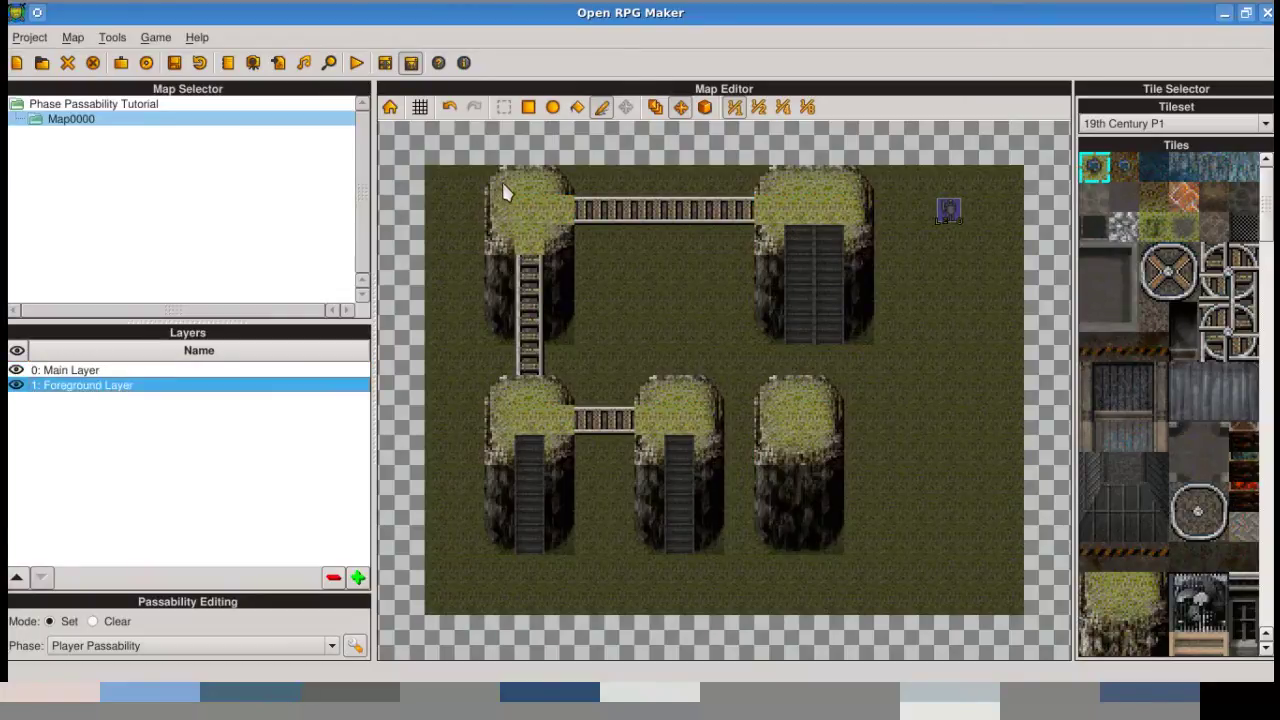
pyautogui.click(528, 107)
pyautogui.click(523, 194)
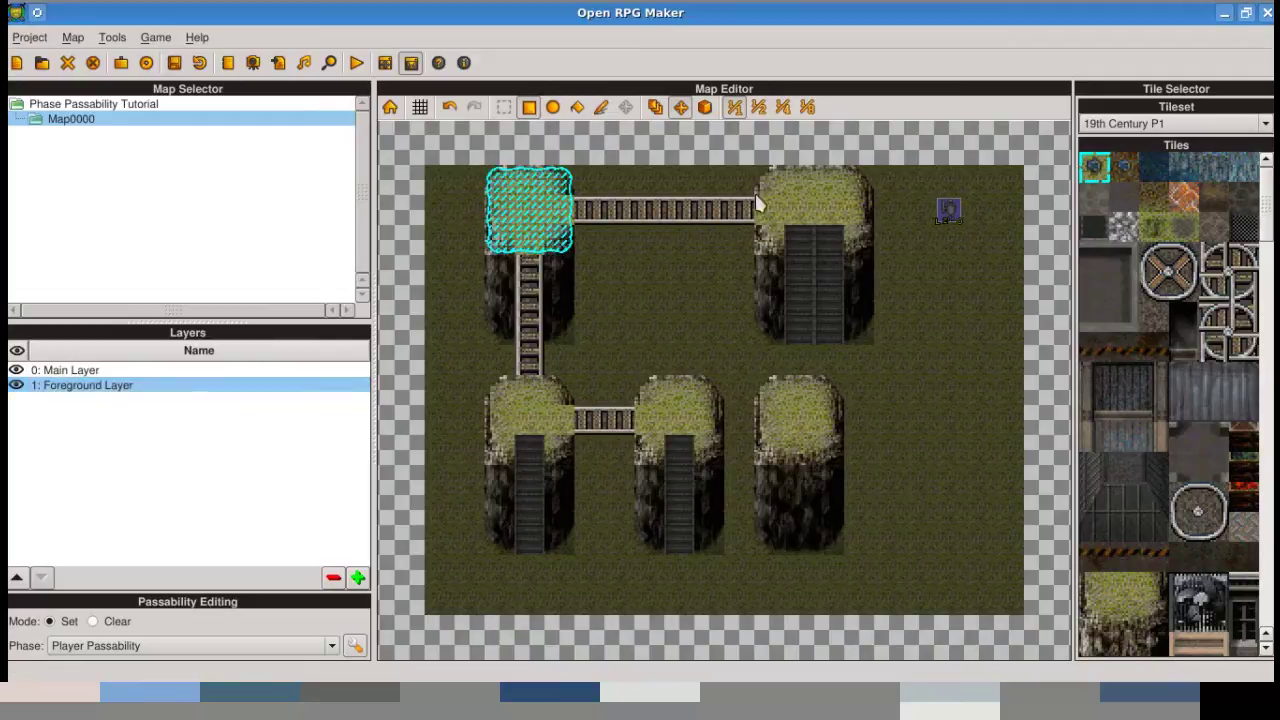
pyautogui.moveTo(778, 190); pyautogui.dragTo(860, 243)
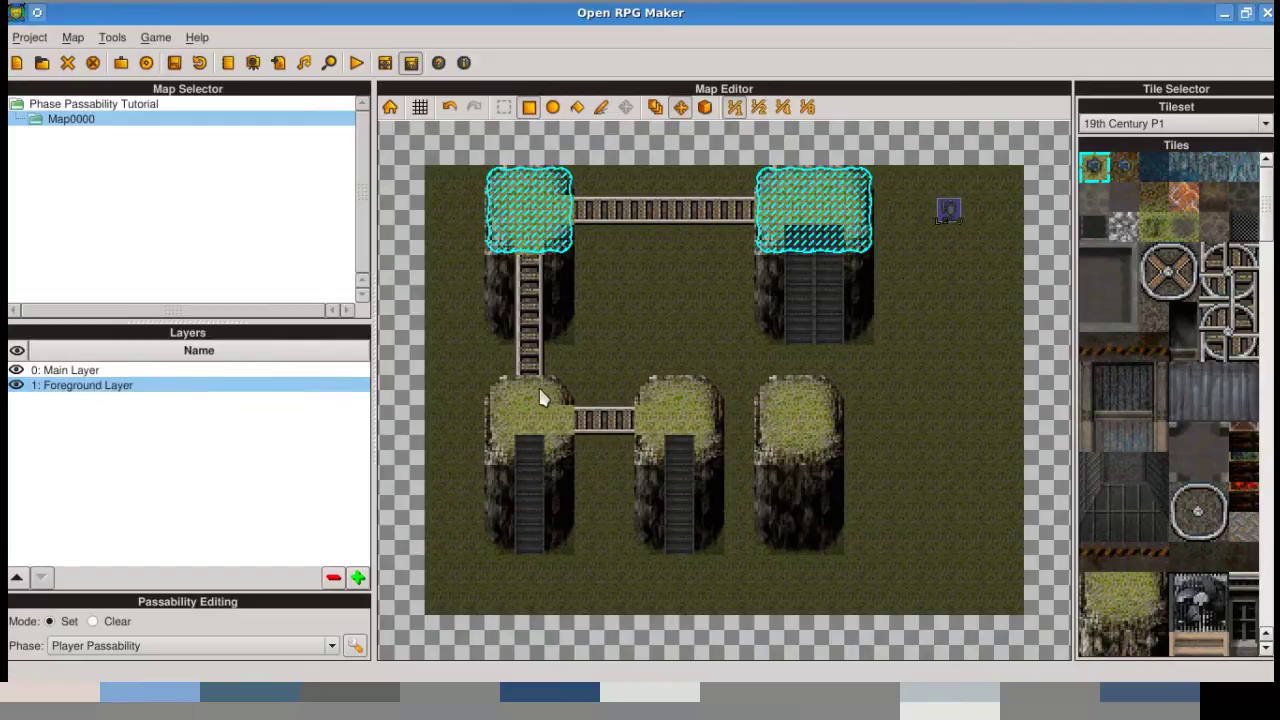
pyautogui.moveTo(505, 390); pyautogui.dragTo(543, 448)
pyautogui.moveTo(654, 393); pyautogui.dragTo(712, 456)
pyautogui.moveTo(780, 392); pyautogui.dragTo(782, 437)
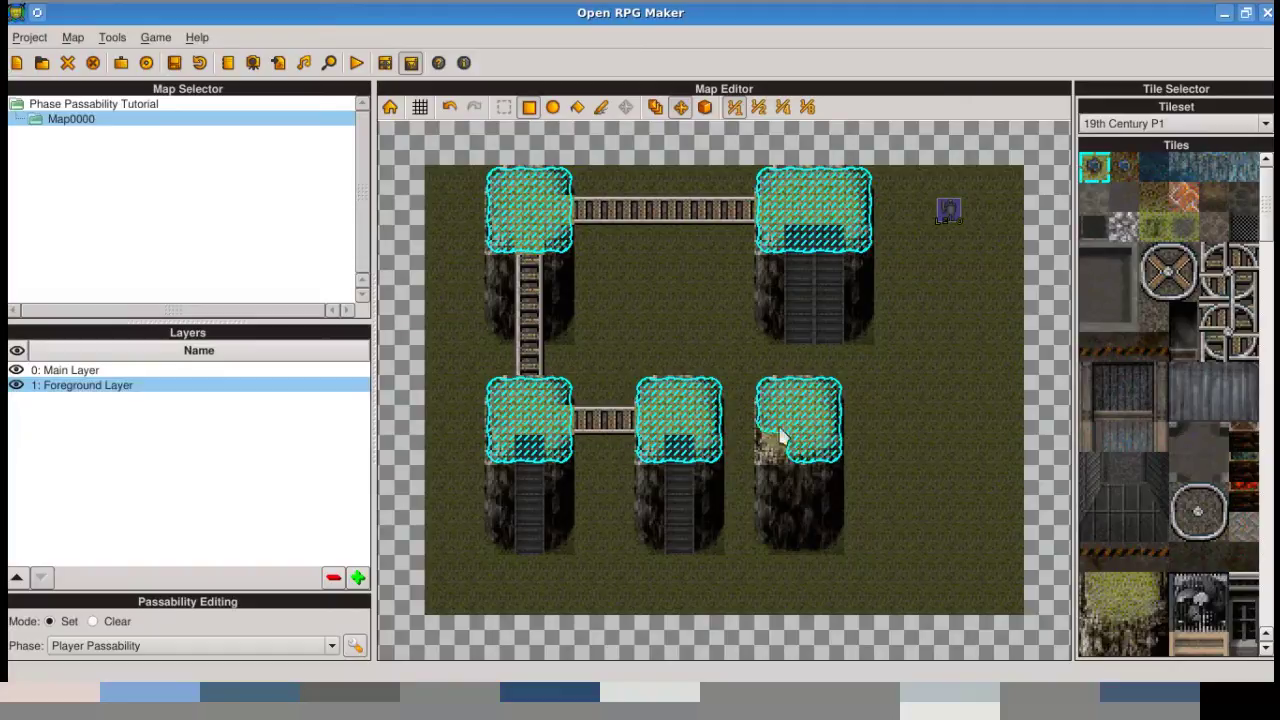
# - Set Player Passability on the Foreground Layer along both horizontal bridges, the vertical ladder and the three staircases
pyautogui.moveTo(725, 218)
pyautogui.mouseDown()
pyautogui.moveTo(534, 246)
pyautogui.moveTo(529, 329)
pyautogui.moveTo(586, 423)
pyautogui.moveTo(651, 427)
pyautogui.mouseUp()
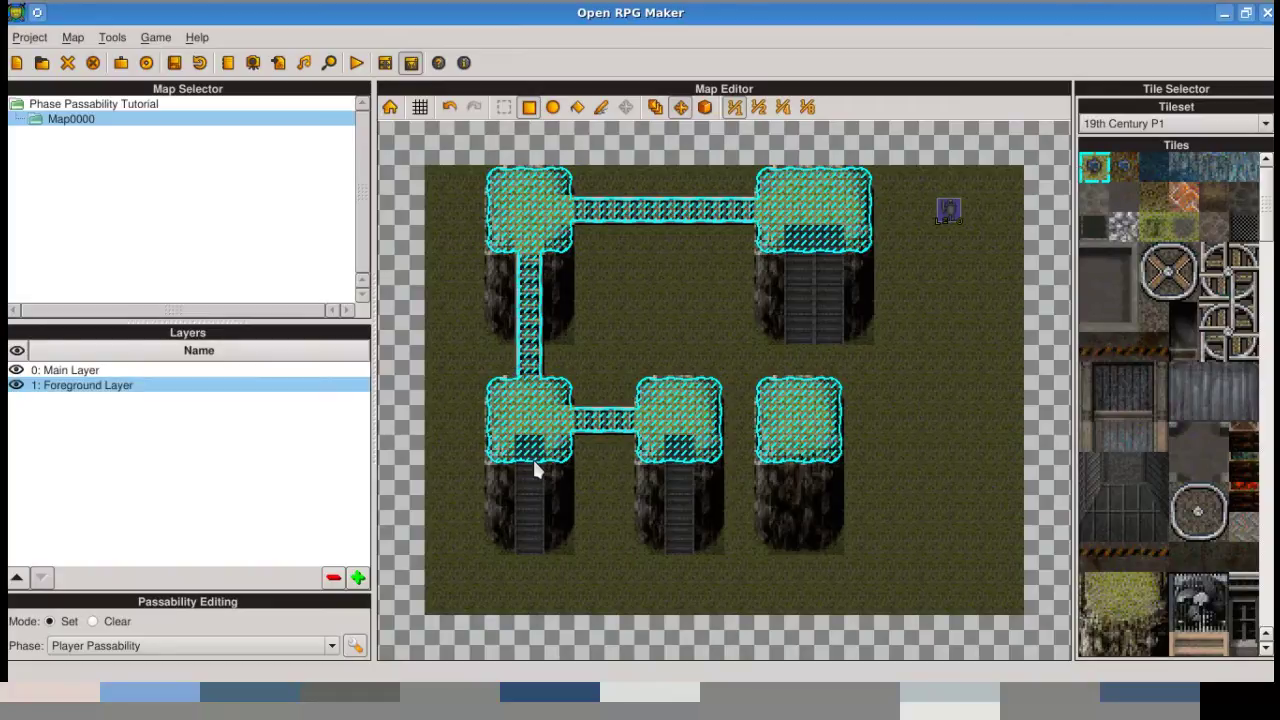
pyautogui.moveTo(528, 464); pyautogui.dragTo(529, 540)
pyautogui.moveTo(668, 540); pyautogui.dragTo(677, 480)
pyautogui.moveTo(814, 272); pyautogui.dragTo(829, 329)
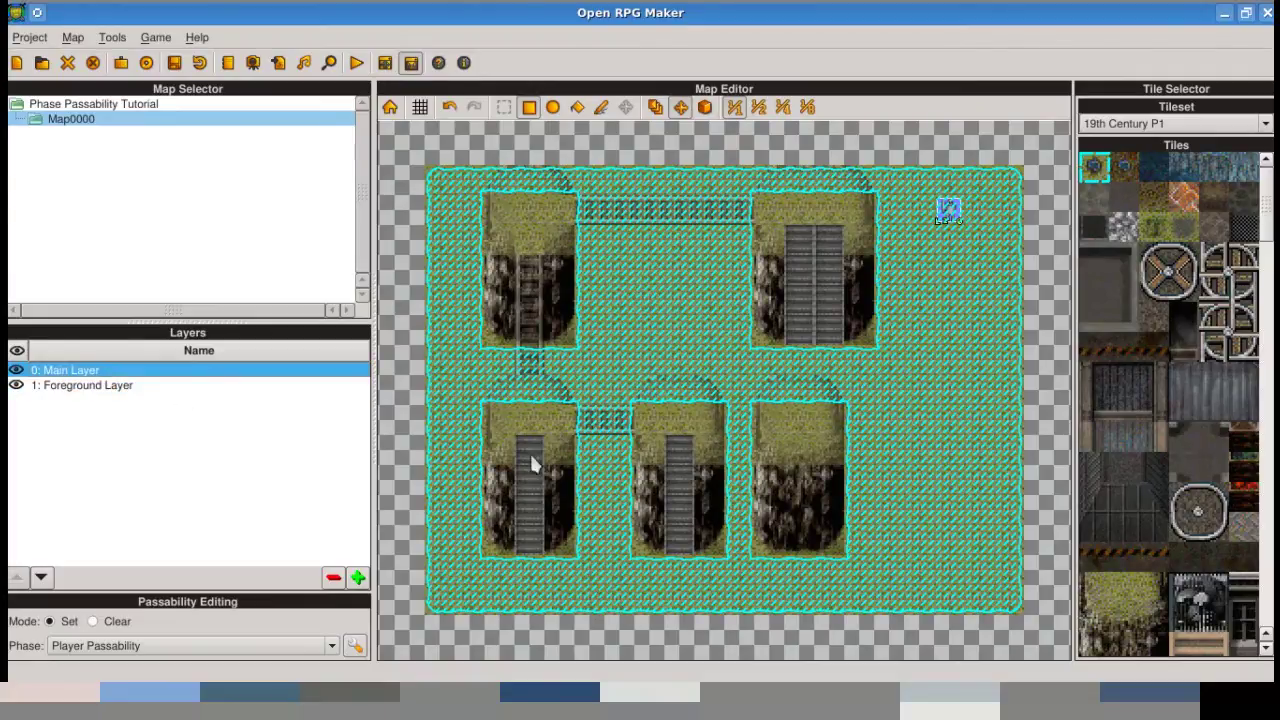
# - Set Player Passability on the Main Layer over the full length of all three staircases
pyautogui.moveTo(531, 457)
pyautogui.mouseDown()
pyautogui.moveTo(523, 449)
pyautogui.moveTo(534, 549)
pyautogui.mouseUp()
pyautogui.moveTo(674, 563)
pyautogui.mouseDown()
pyautogui.moveTo(688, 485)
pyautogui.moveTo(679, 443)
pyautogui.mouseUp()
pyautogui.moveTo(815, 263); pyautogui.dragTo(837, 323)
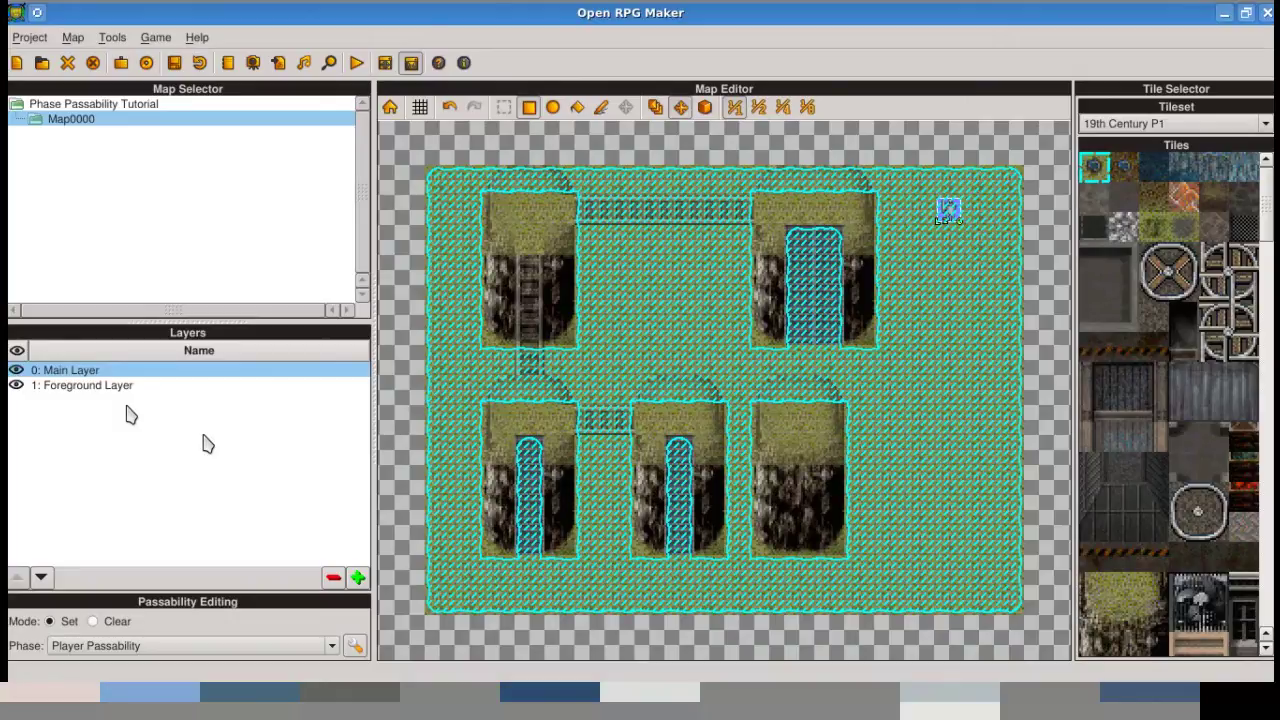
# - Set the Move Up (Start) phase with the pencil on the second-lowest tile row of each staircase on the Main Layer
pyautogui.click(205, 655)
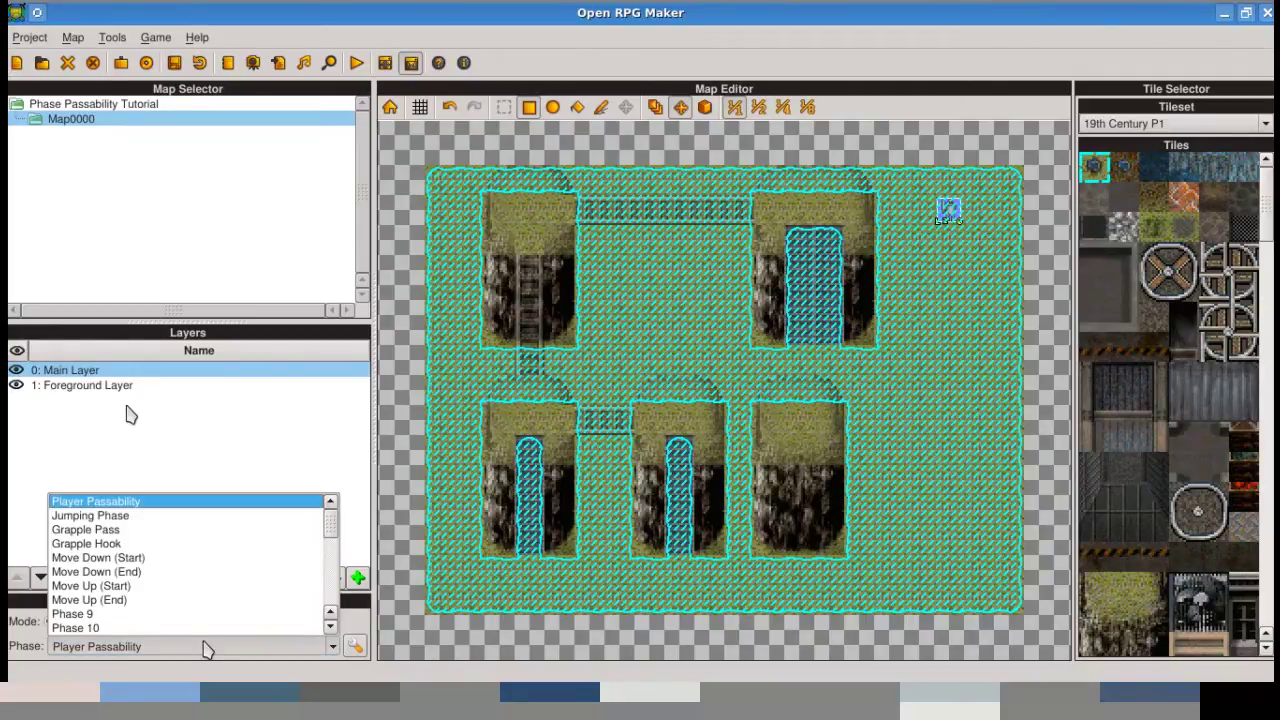
pyautogui.click(160, 587)
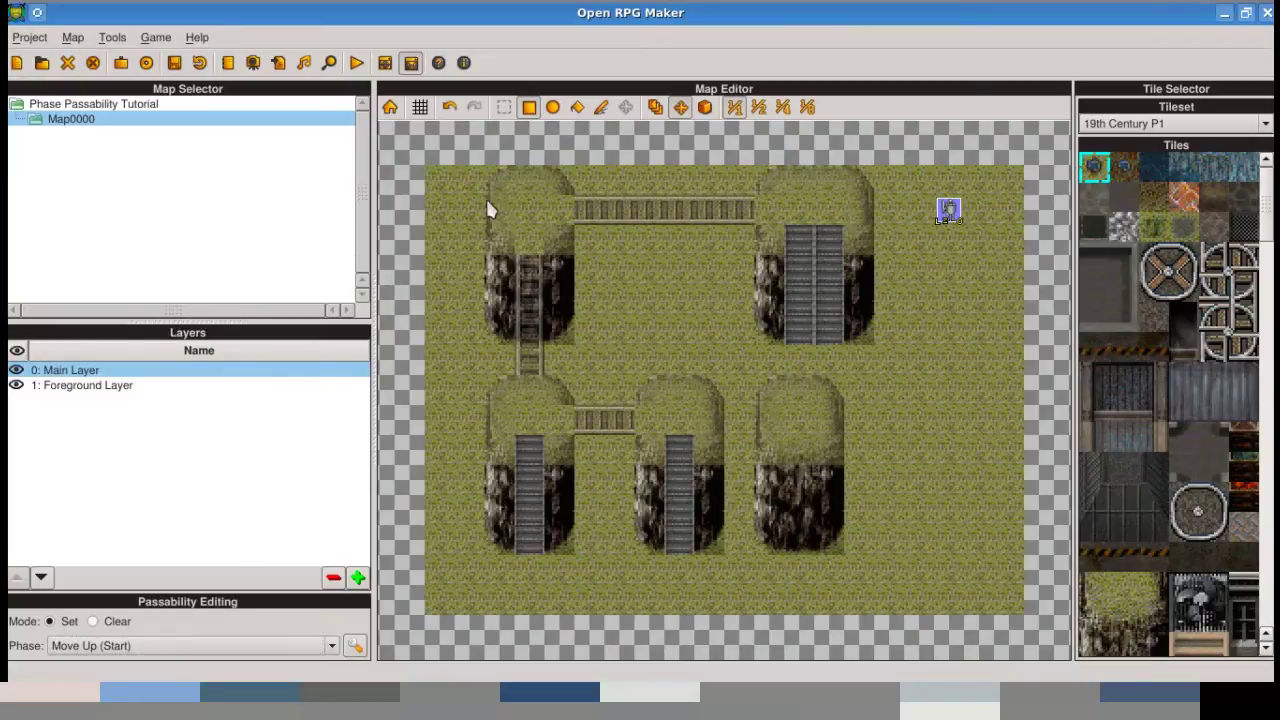
pyautogui.click(601, 107)
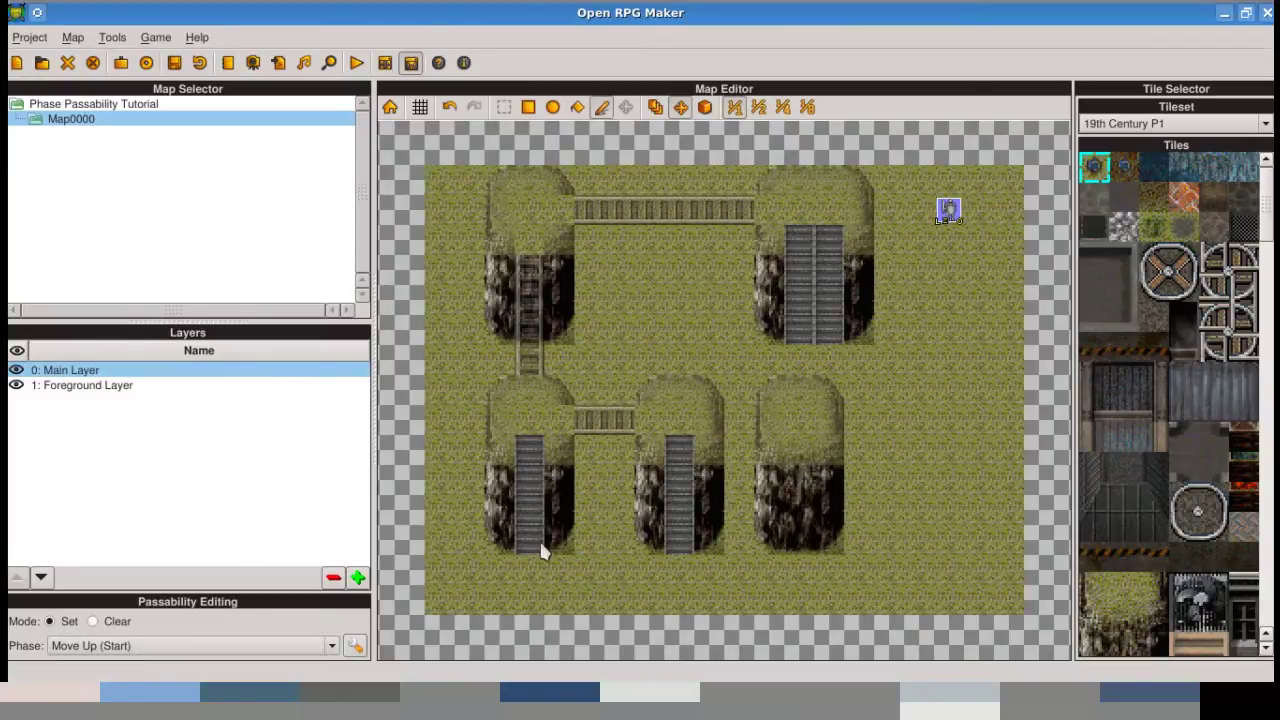
pyautogui.click(529, 510)
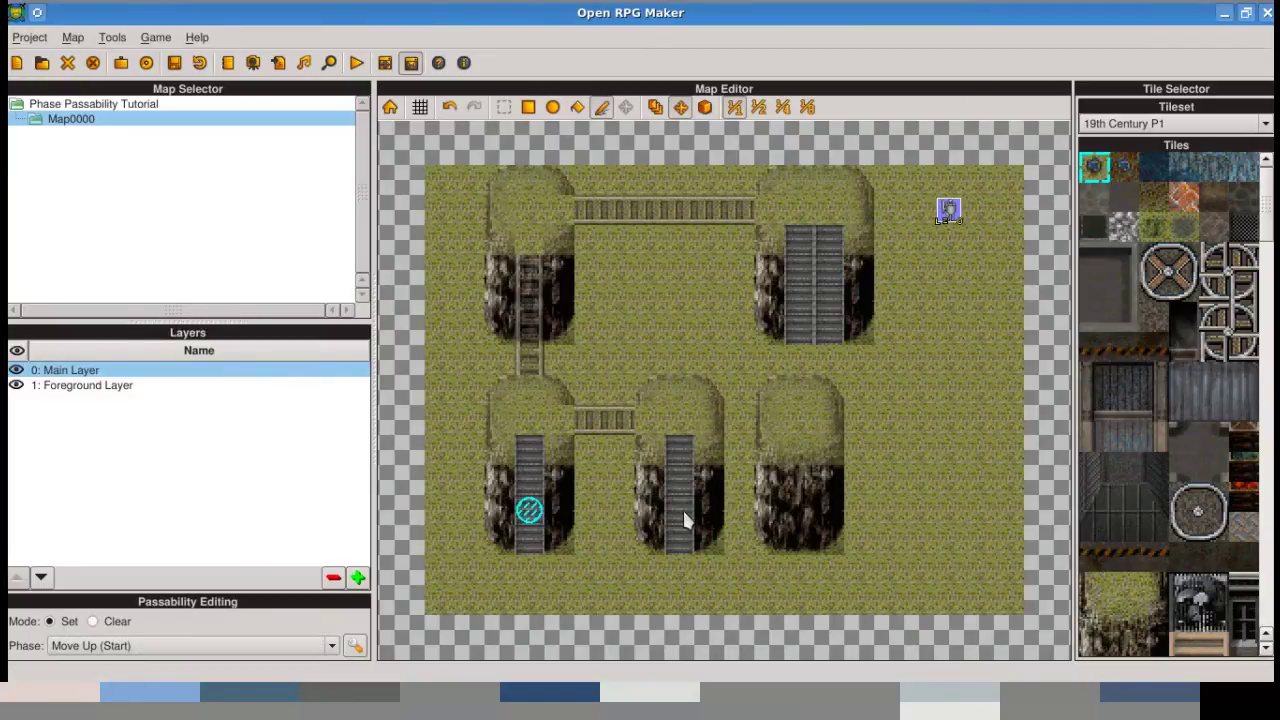
pyautogui.click(803, 300)
# - Set the Move Up (End) phase on the second-lowest tile row of each staircase on the Foreground Layer
pyautogui.click(118, 390)
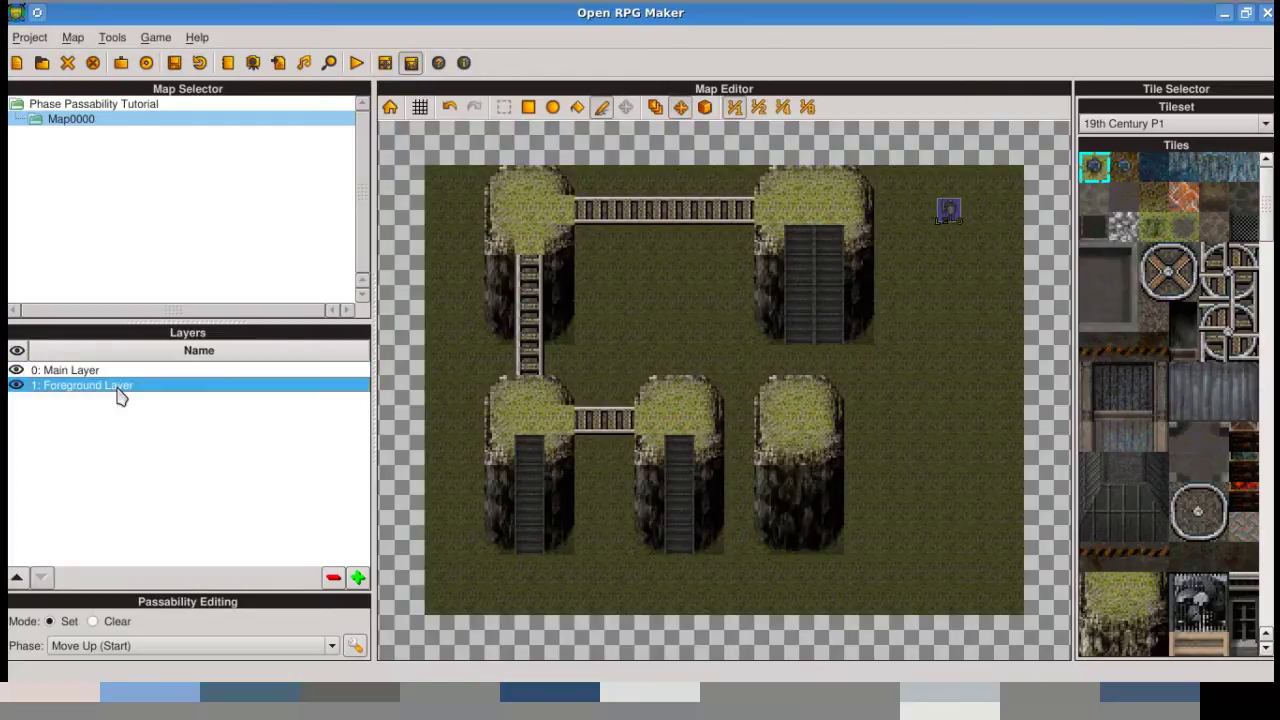
pyautogui.click(100, 645)
pyautogui.click(120, 602)
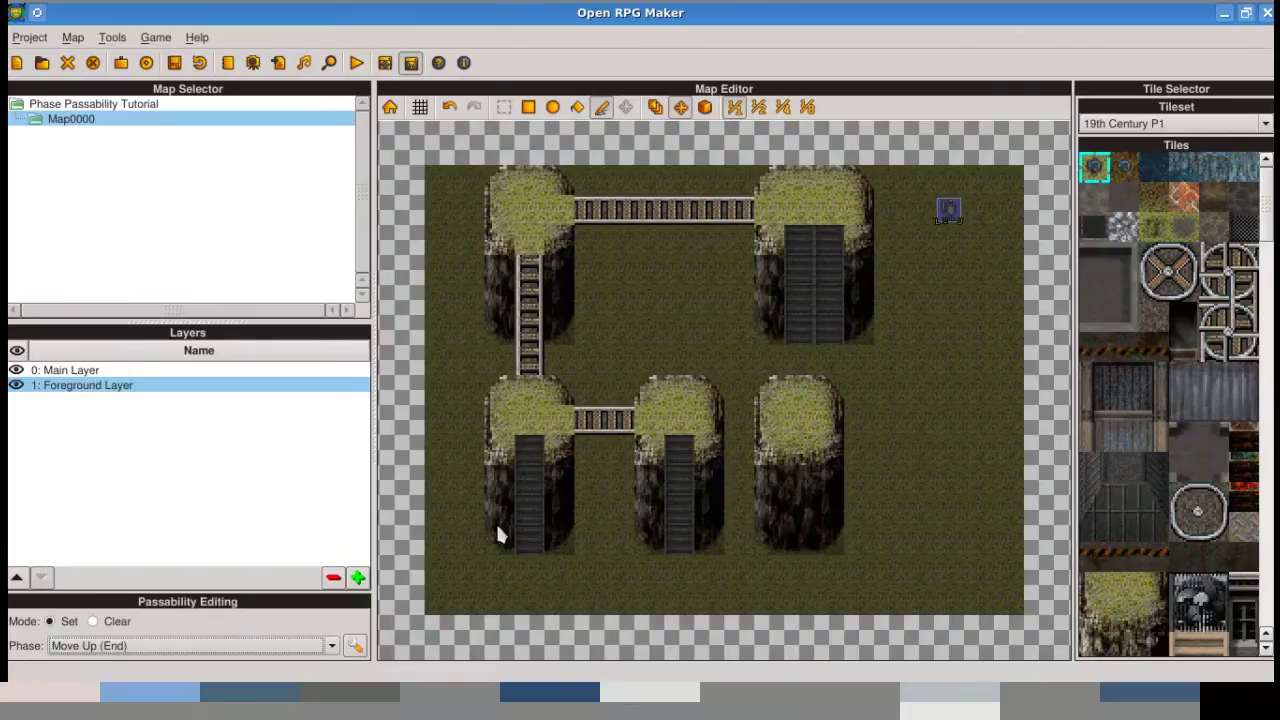
pyautogui.click(529, 512)
pyautogui.click(679, 512)
pyautogui.click(803, 304)
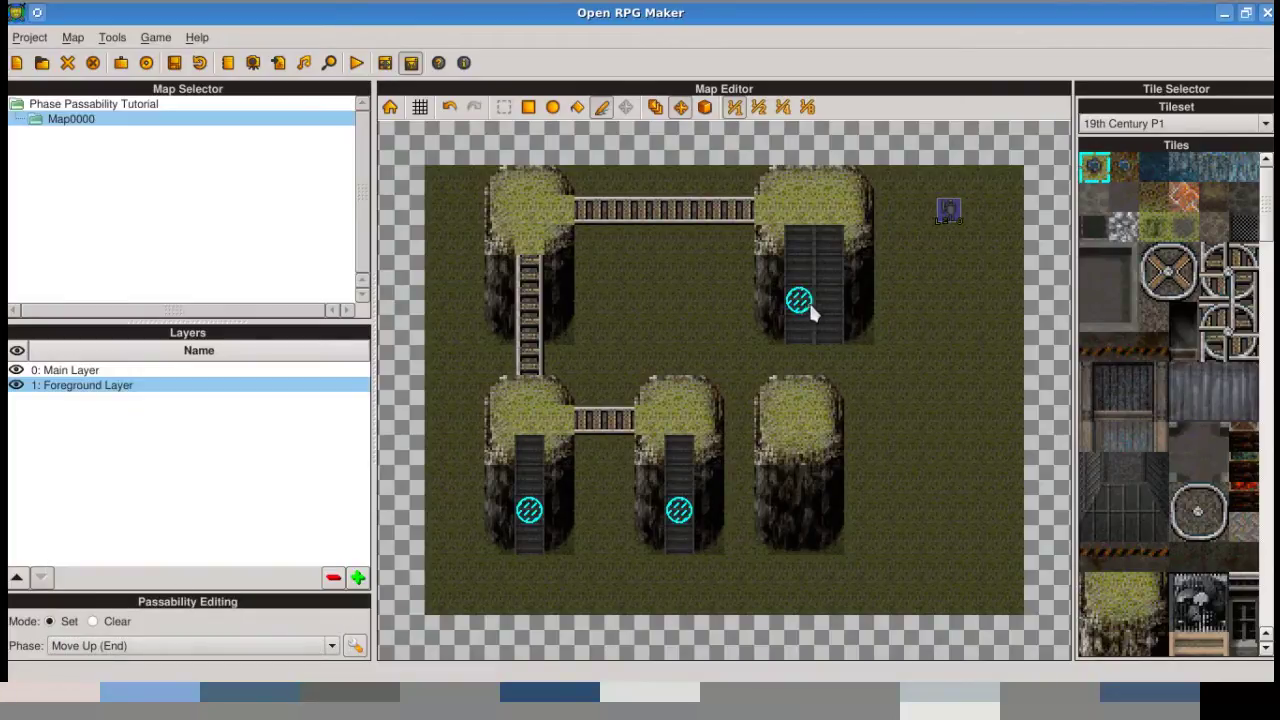
pyautogui.moveTo(810, 306); pyautogui.dragTo(826, 306)
# - Set the Move Down (End) phase on the lowest tile row of each staircase on the Main Layer
pyautogui.click(106, 371)
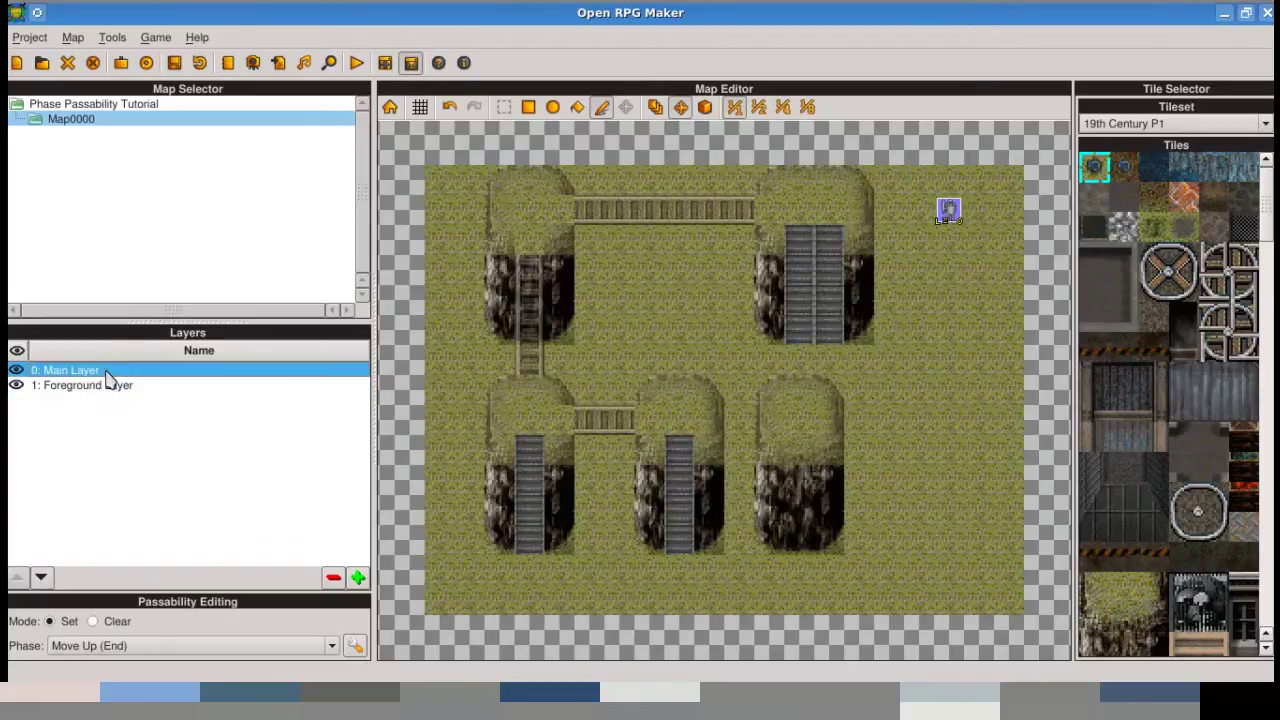
pyautogui.click(155, 646)
pyautogui.click(149, 572)
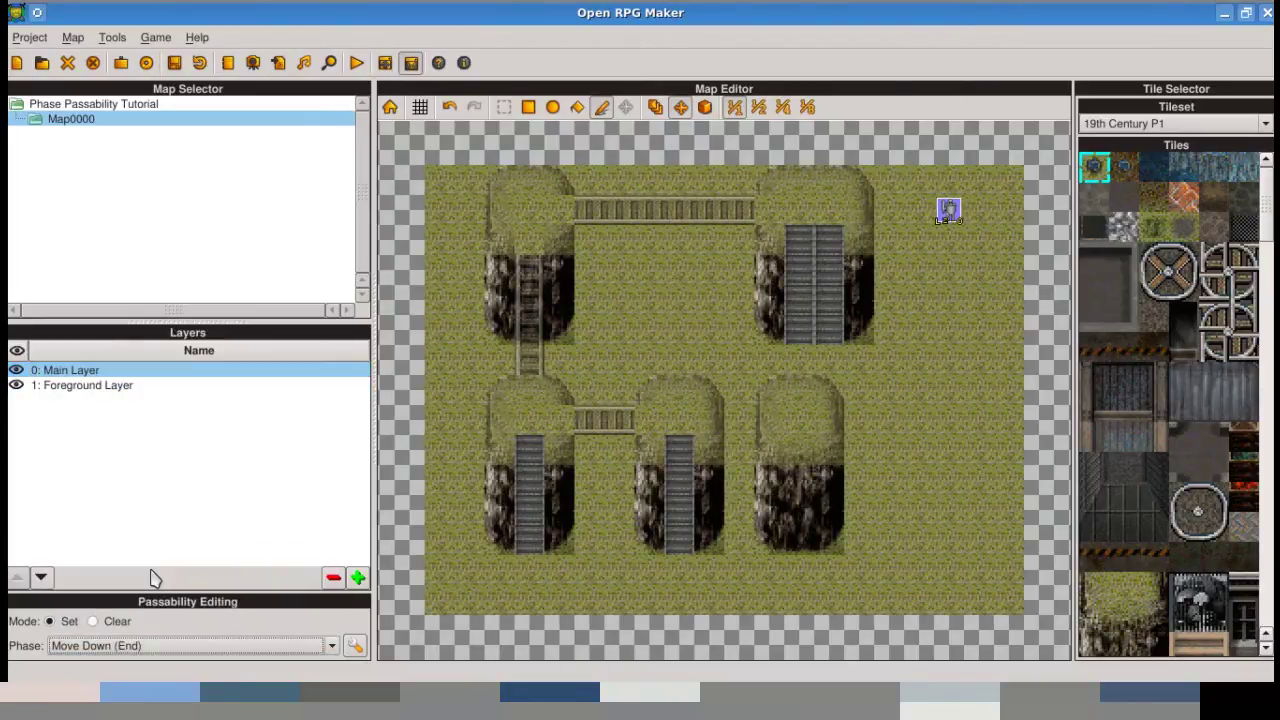
pyautogui.click(540, 553)
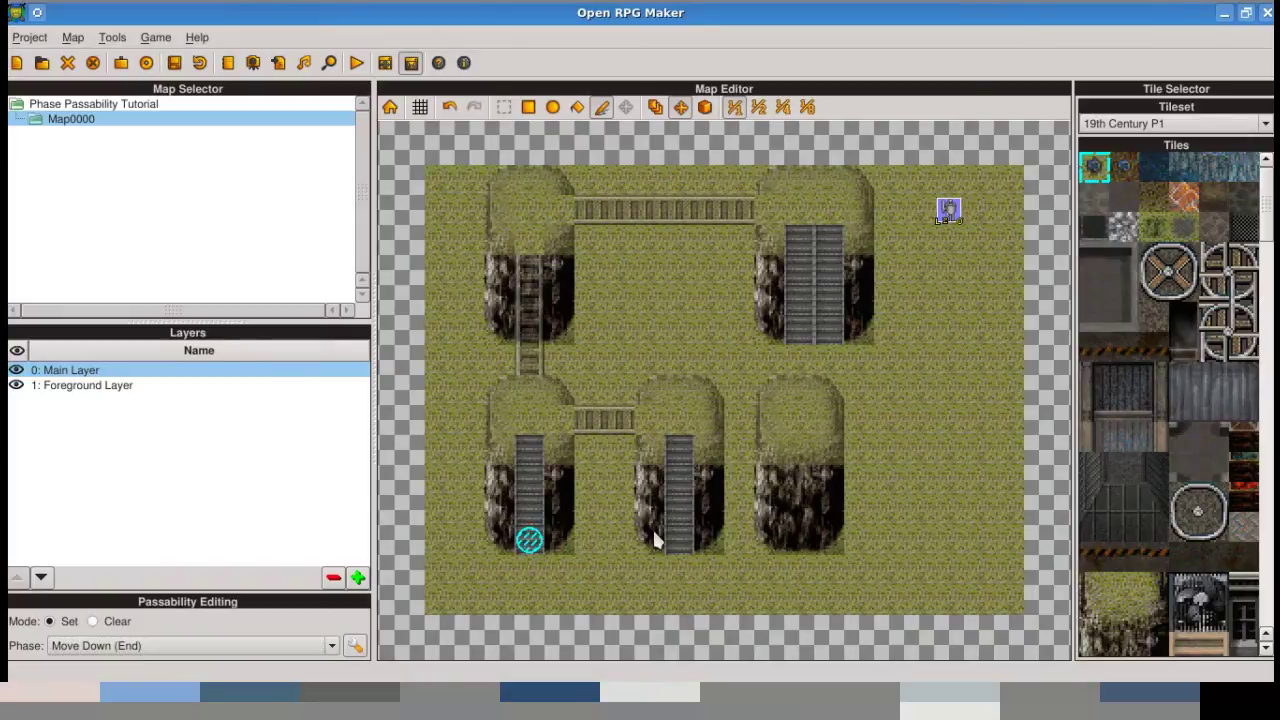
pyautogui.click(679, 540)
pyautogui.click(816, 334)
# - Compare the Move Up (Start) tiles on the Main Layer with the Move Up (End) tiles on the Foreground Layer
pyautogui.click(100, 646)
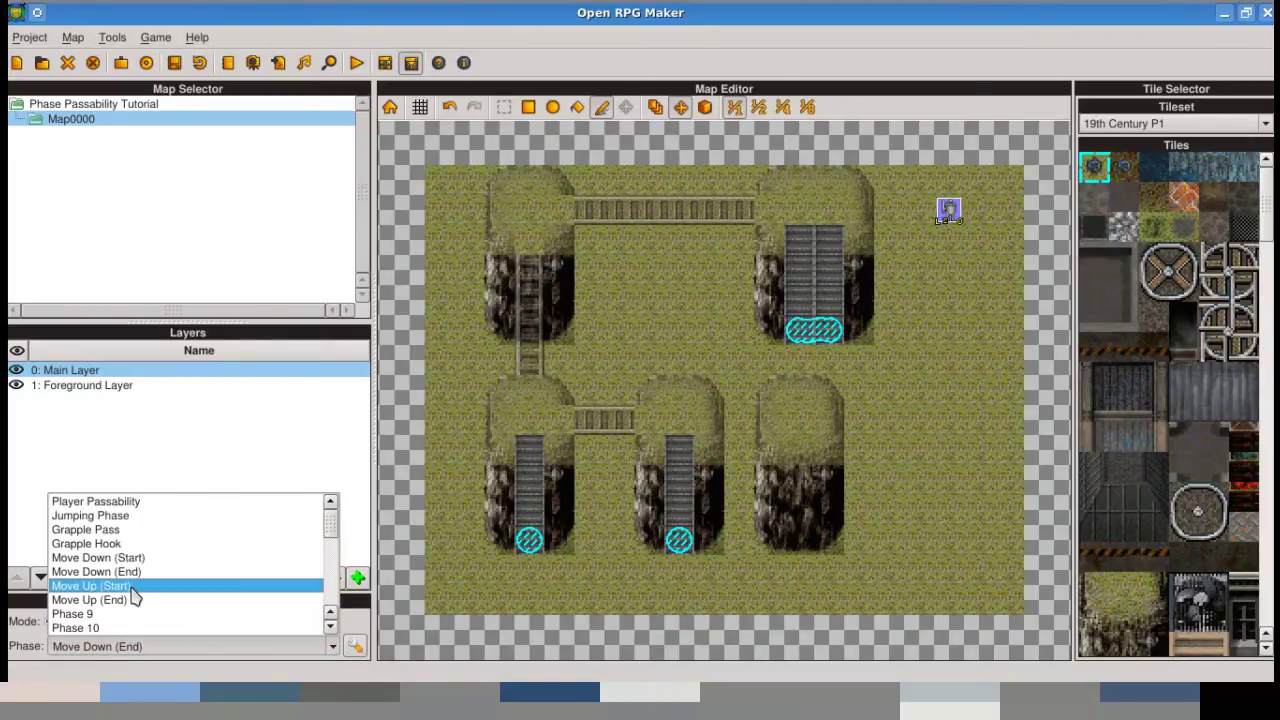
pyautogui.click(131, 588)
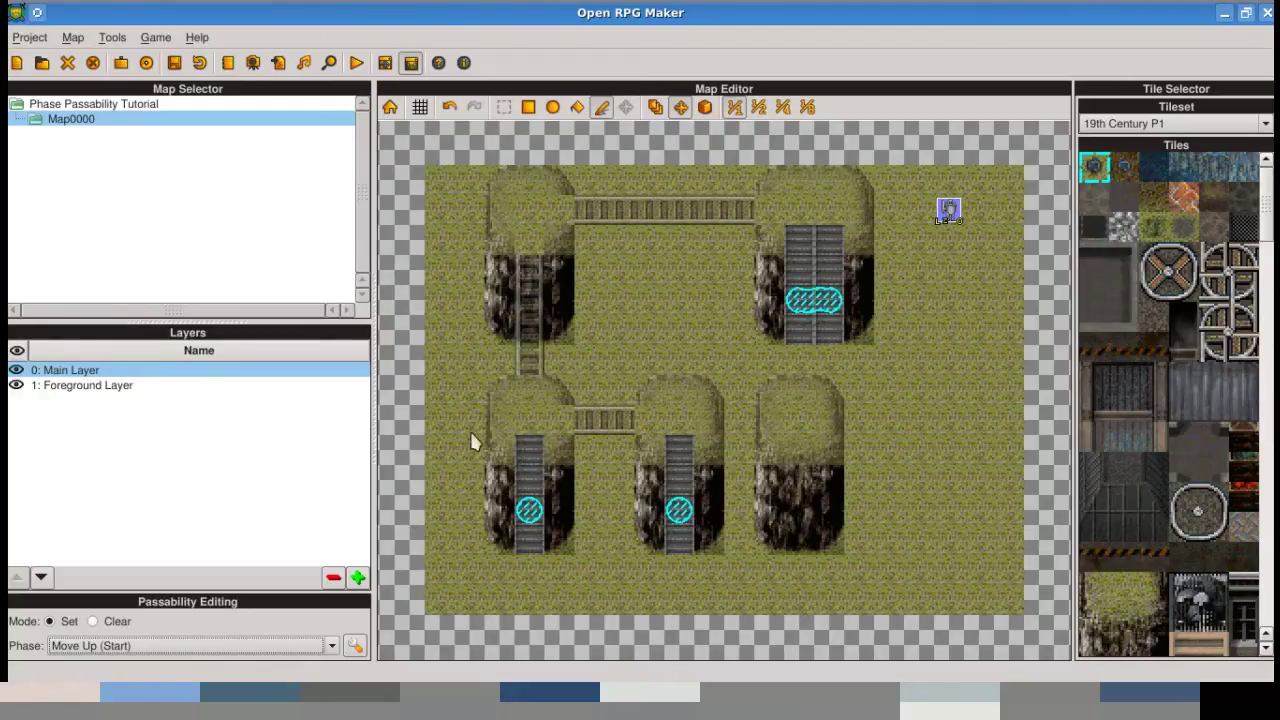
pyautogui.click(123, 388)
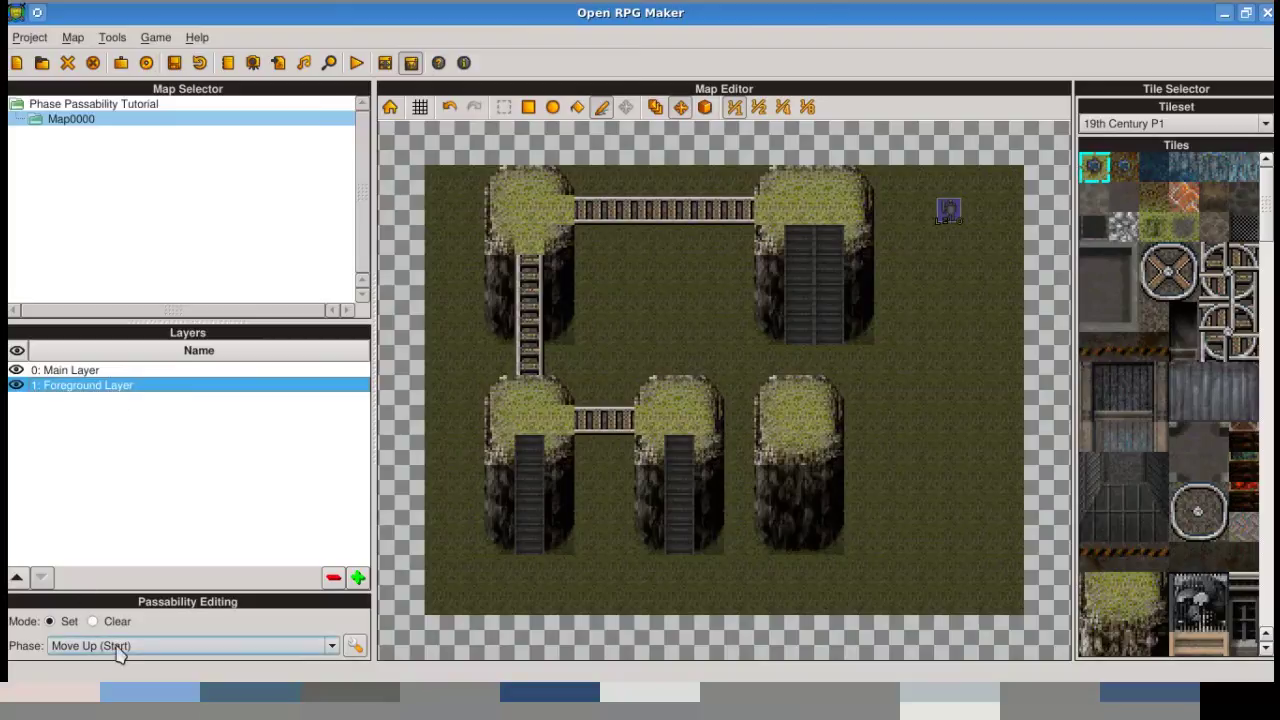
pyautogui.scroll(-1, 118, 648)
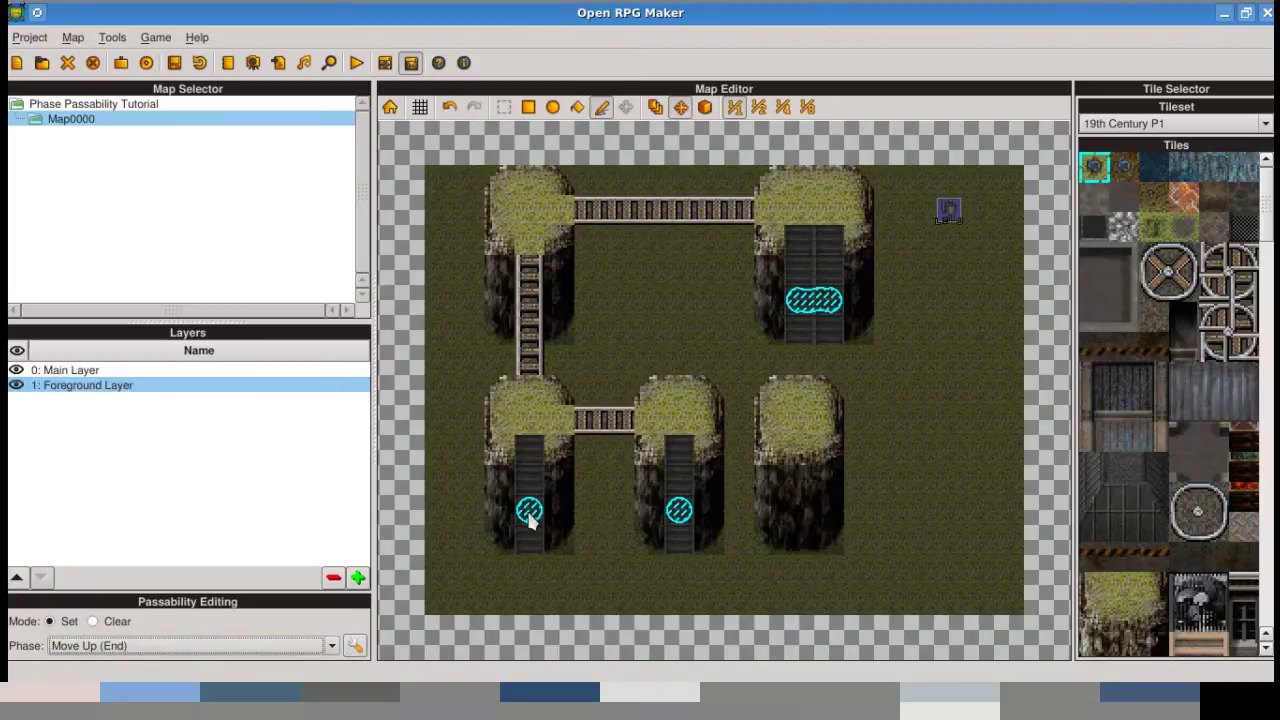
# - Set the Move Down (Start) phase on the lowest tile row of each staircase on the Foreground Layer
pyautogui.scroll(-2, 251, 648)
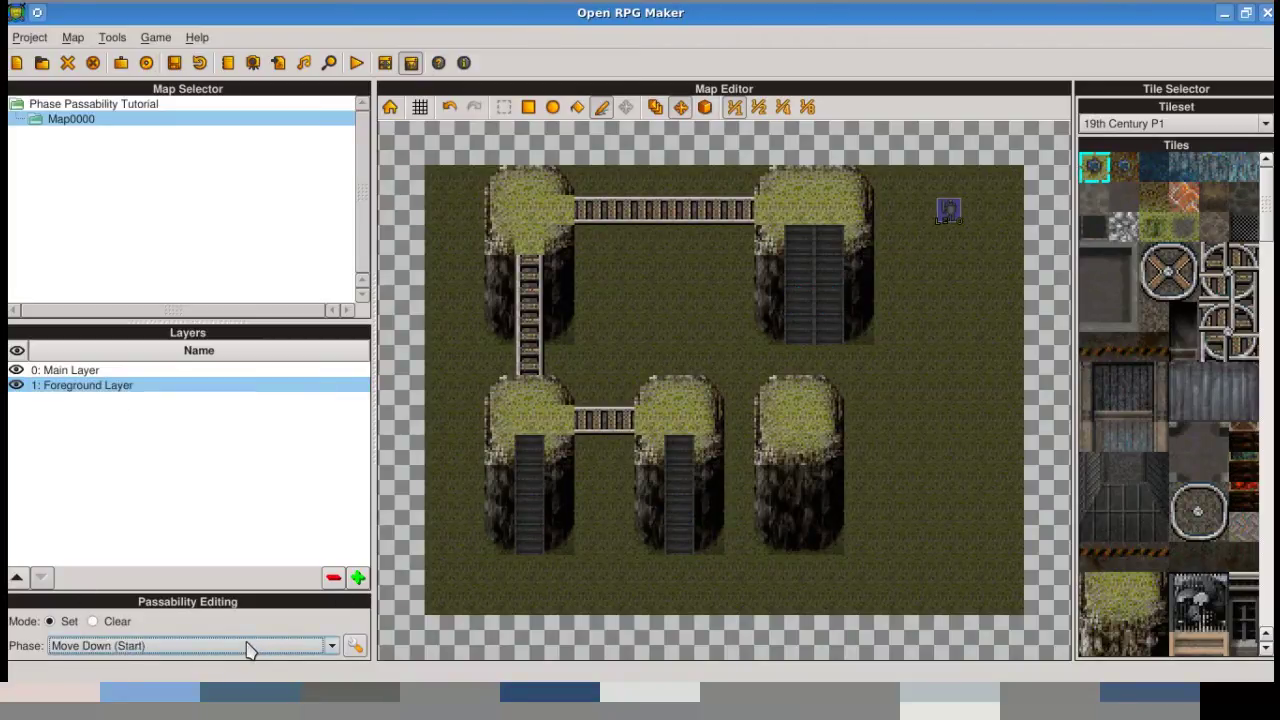
pyautogui.click(529, 540)
pyautogui.click(679, 541)
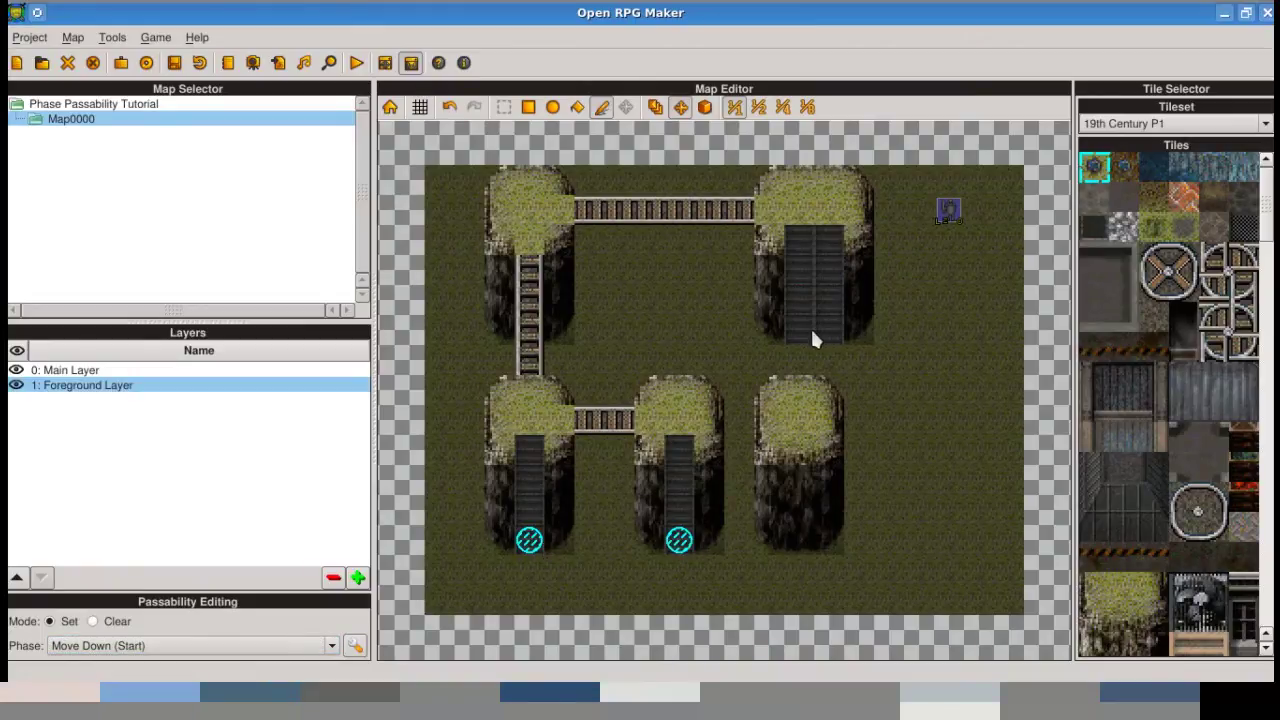
pyautogui.moveTo(812, 334); pyautogui.dragTo(828, 333)
# - Check the Move Down (End) tiles of the staircases on the Main Layer
pyautogui.click(134, 370)
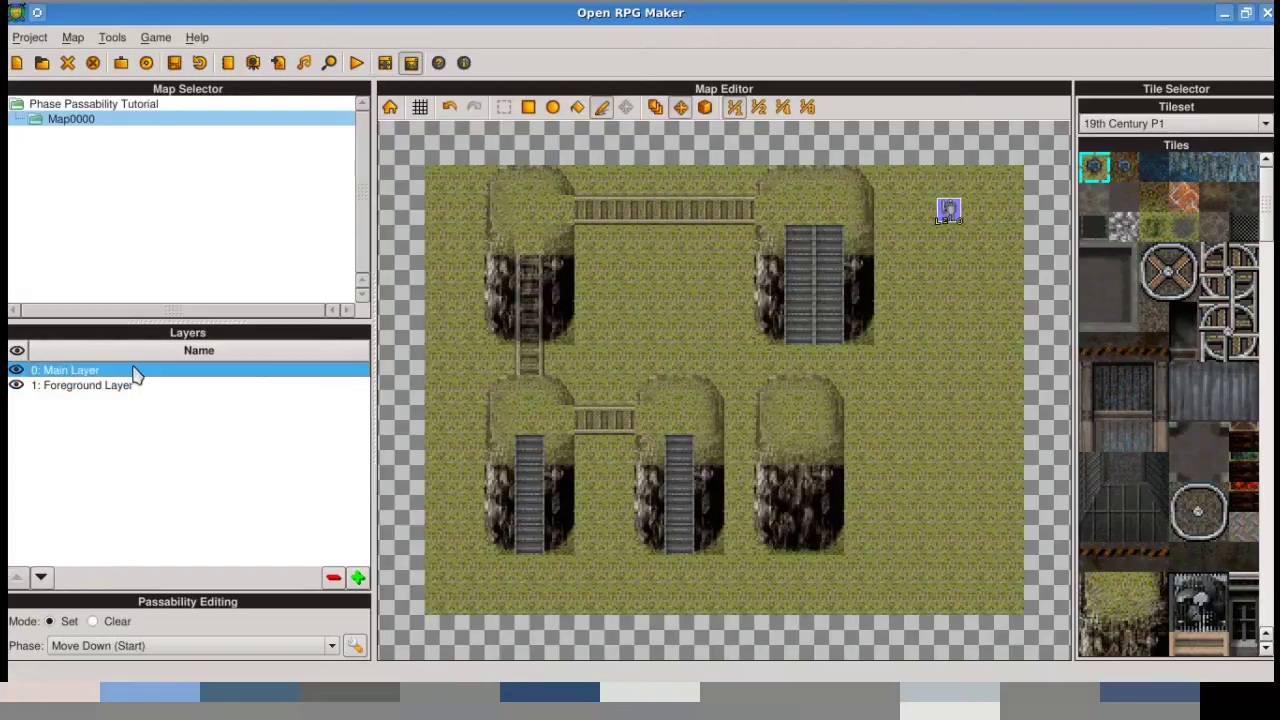
pyautogui.click(167, 637)
pyautogui.click(153, 573)
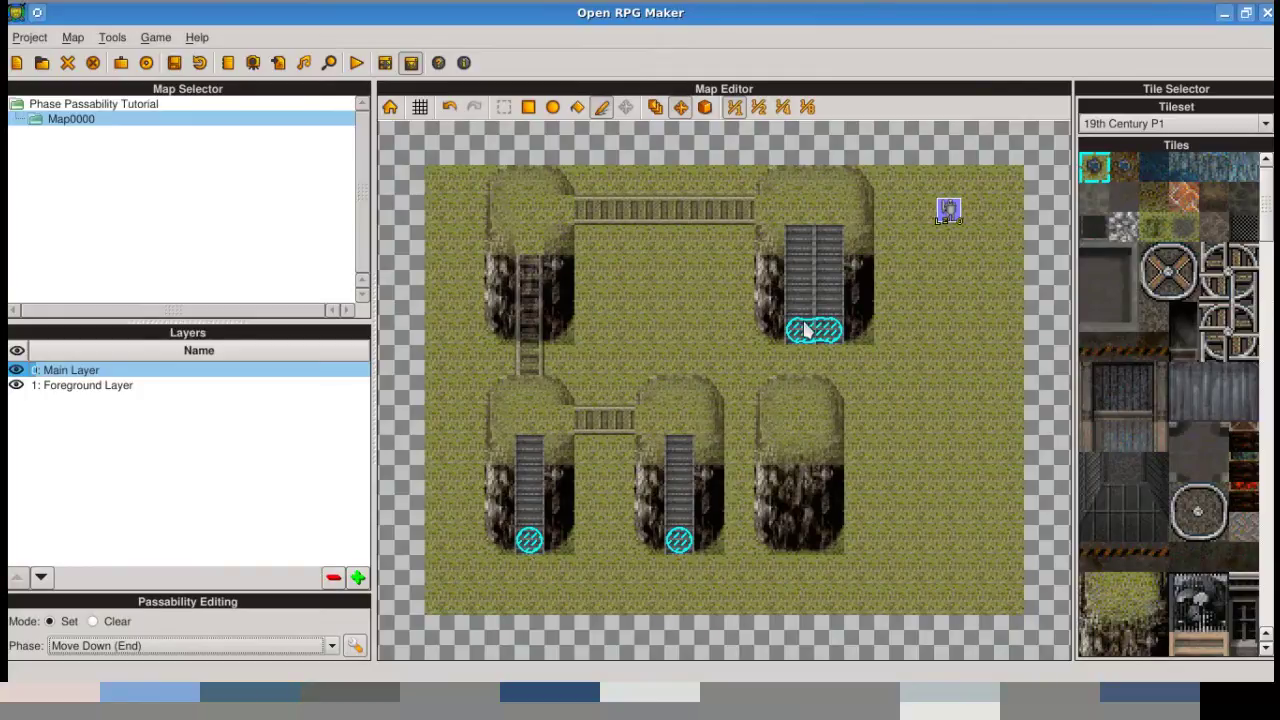
# - Show all map layers undimmed and switch the passability phase to Jumping Phase
pyautogui.click(705, 107)
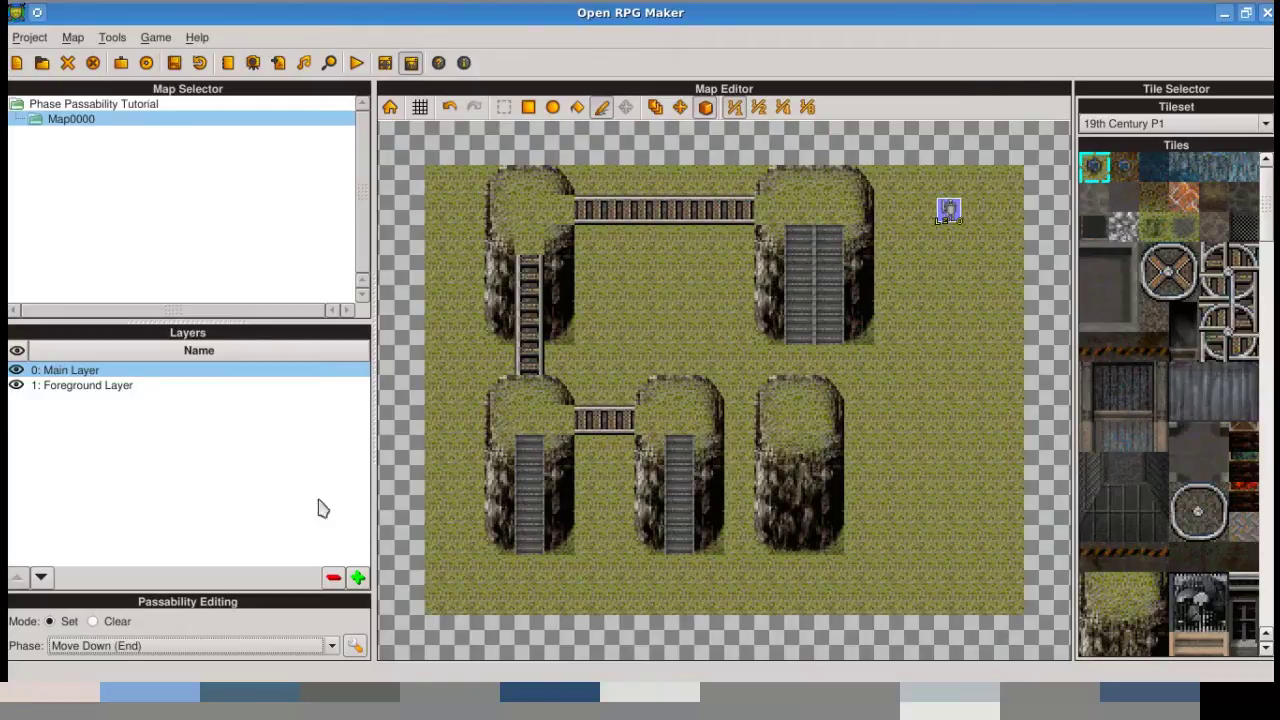
pyautogui.click(152, 646)
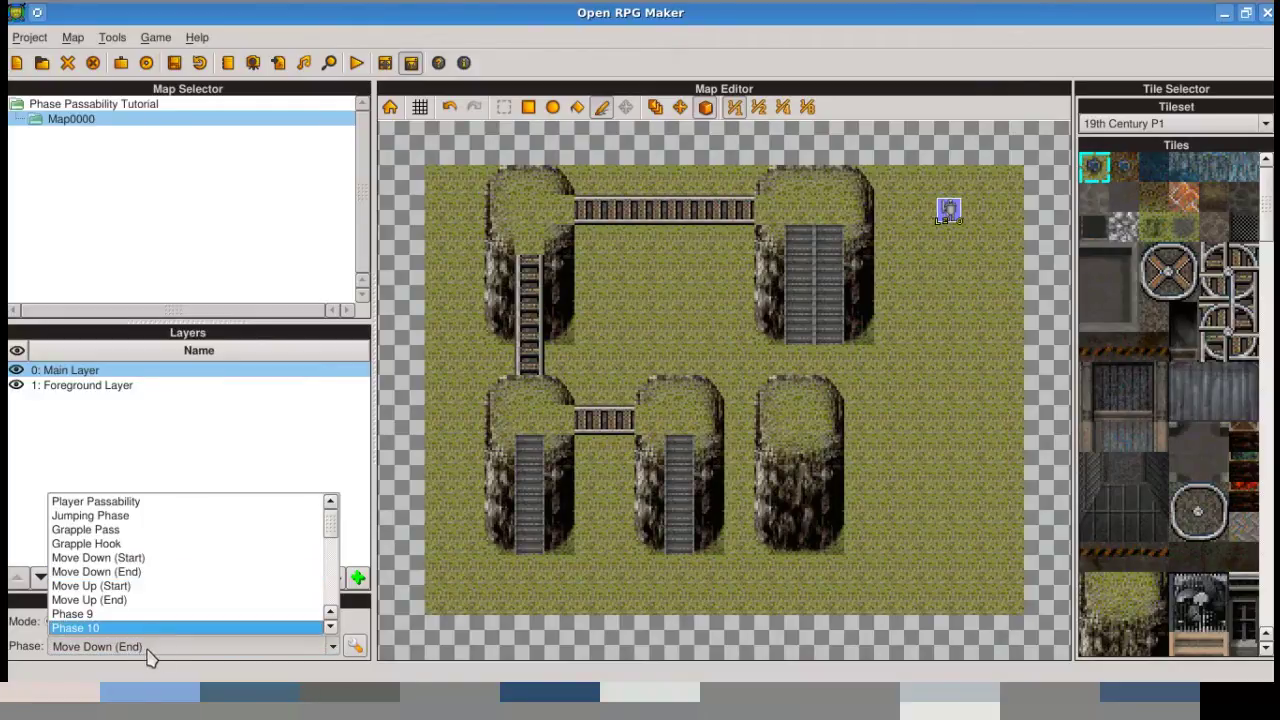
pyautogui.click(126, 516)
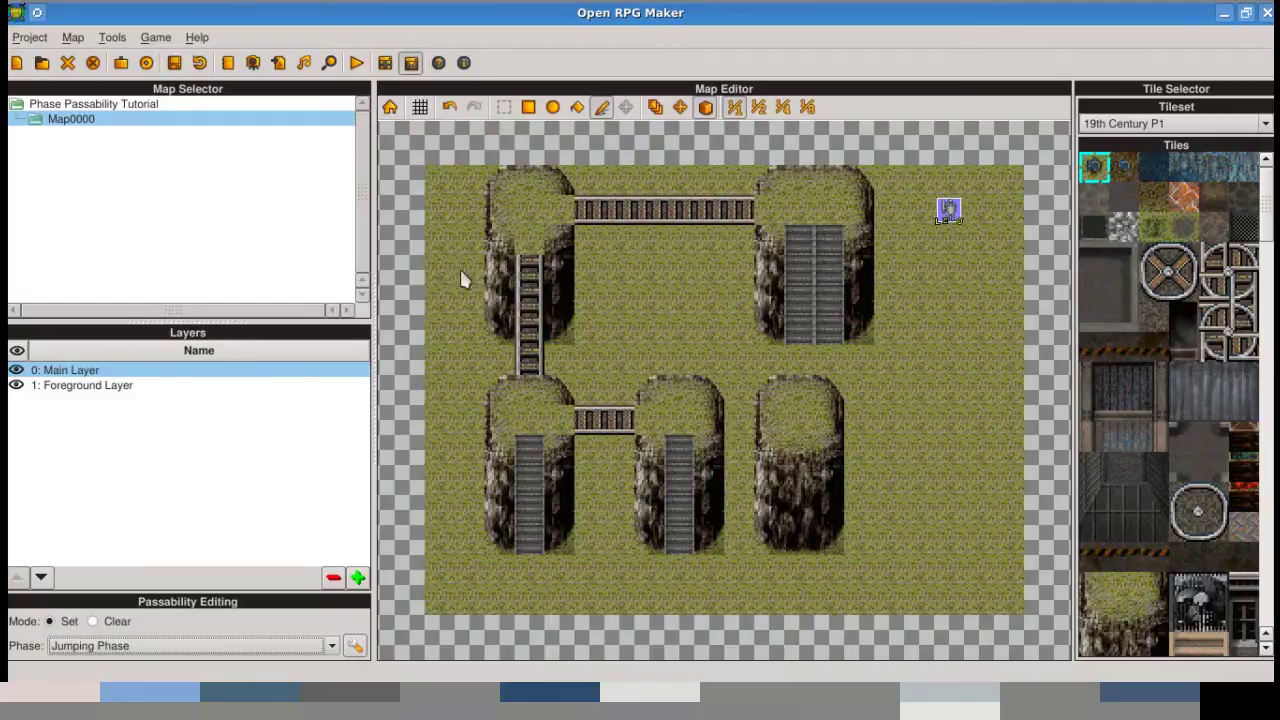
# - Review the Player Passability areas on the Foreground Layer with the other layers dimmed
pyautogui.click(128, 388)
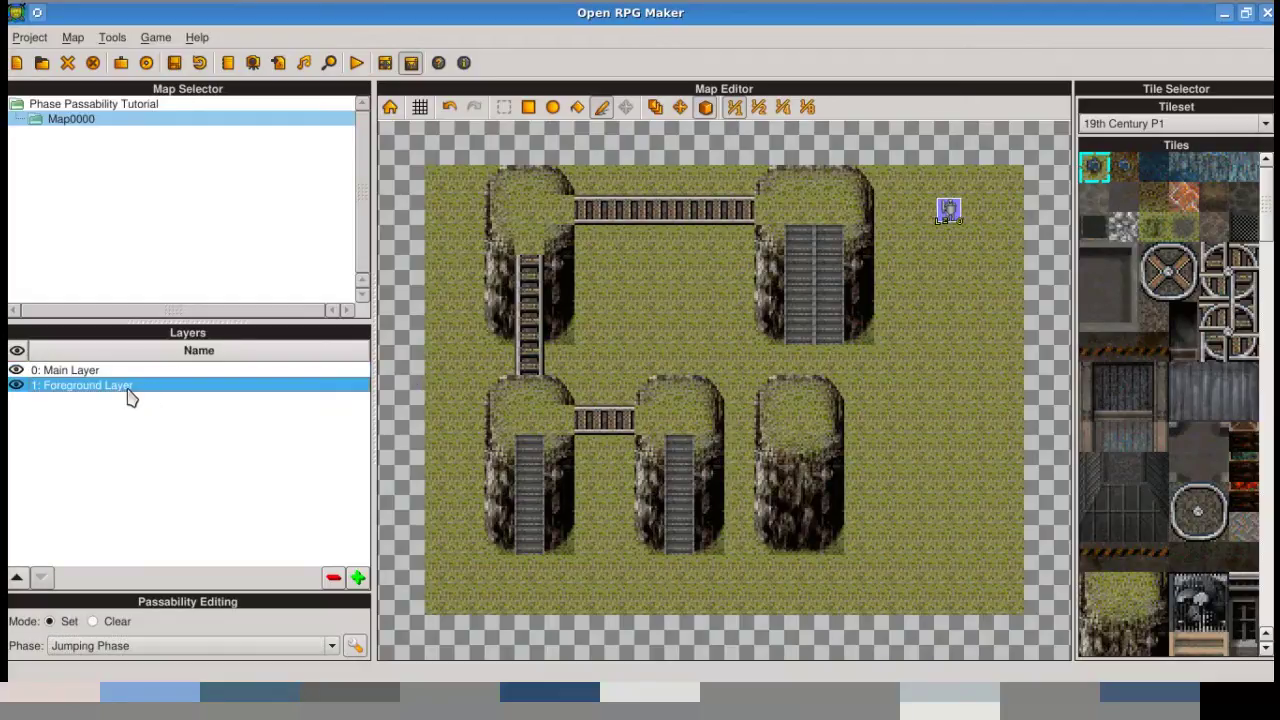
pyautogui.click(679, 109)
pyautogui.click(188, 645)
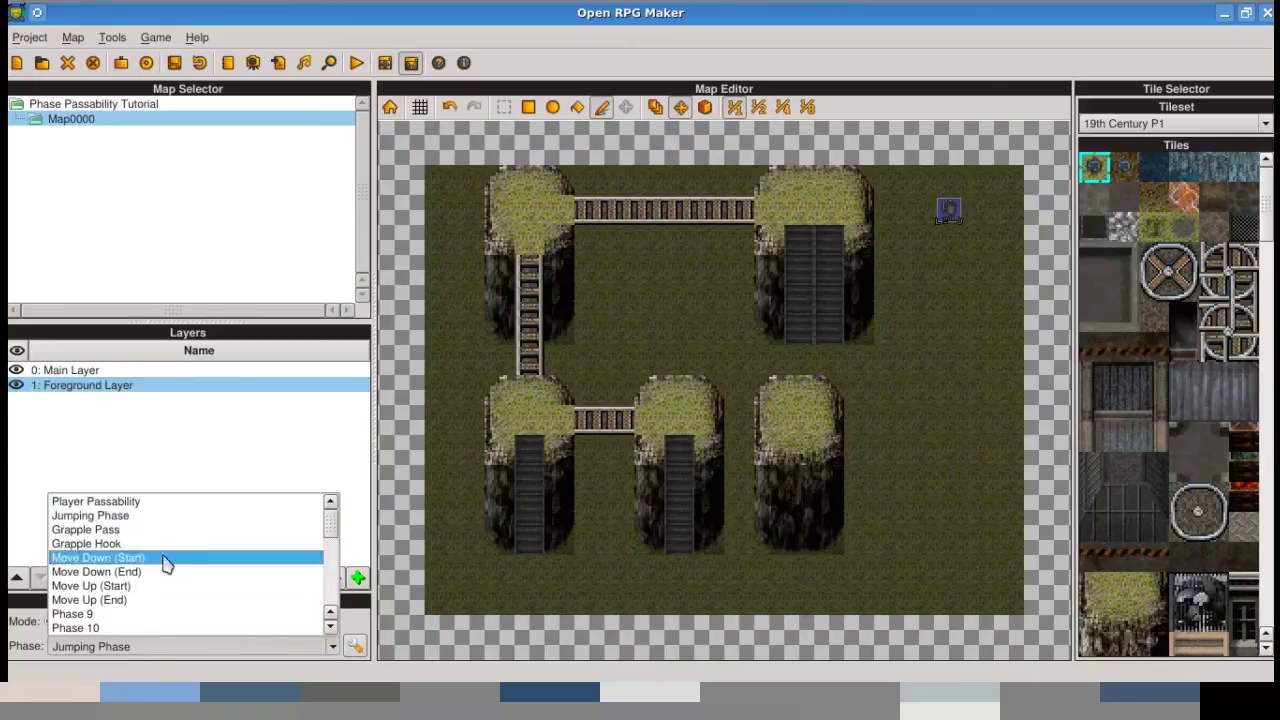
pyautogui.click(137, 501)
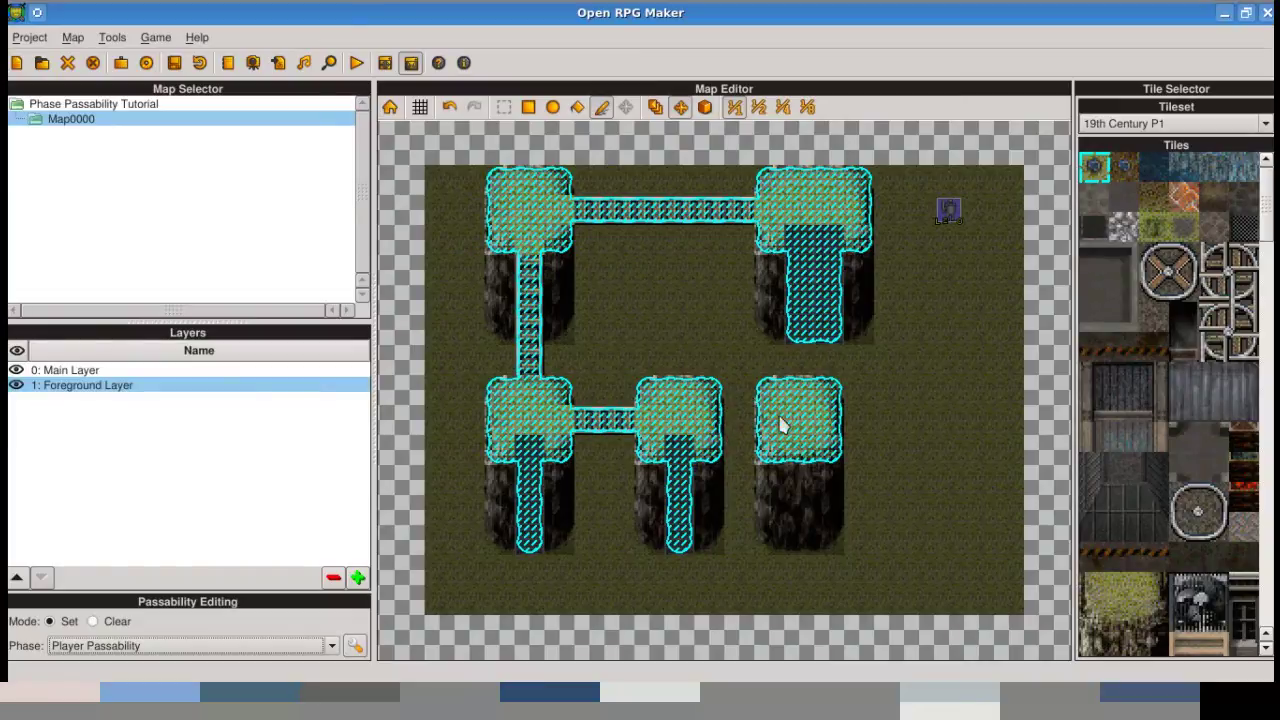
# - Set Jumping Phase passability with the pencil on the Foreground Layer over the two bridged lower cliff tops and their connecting bridge
pyautogui.click(158, 645)
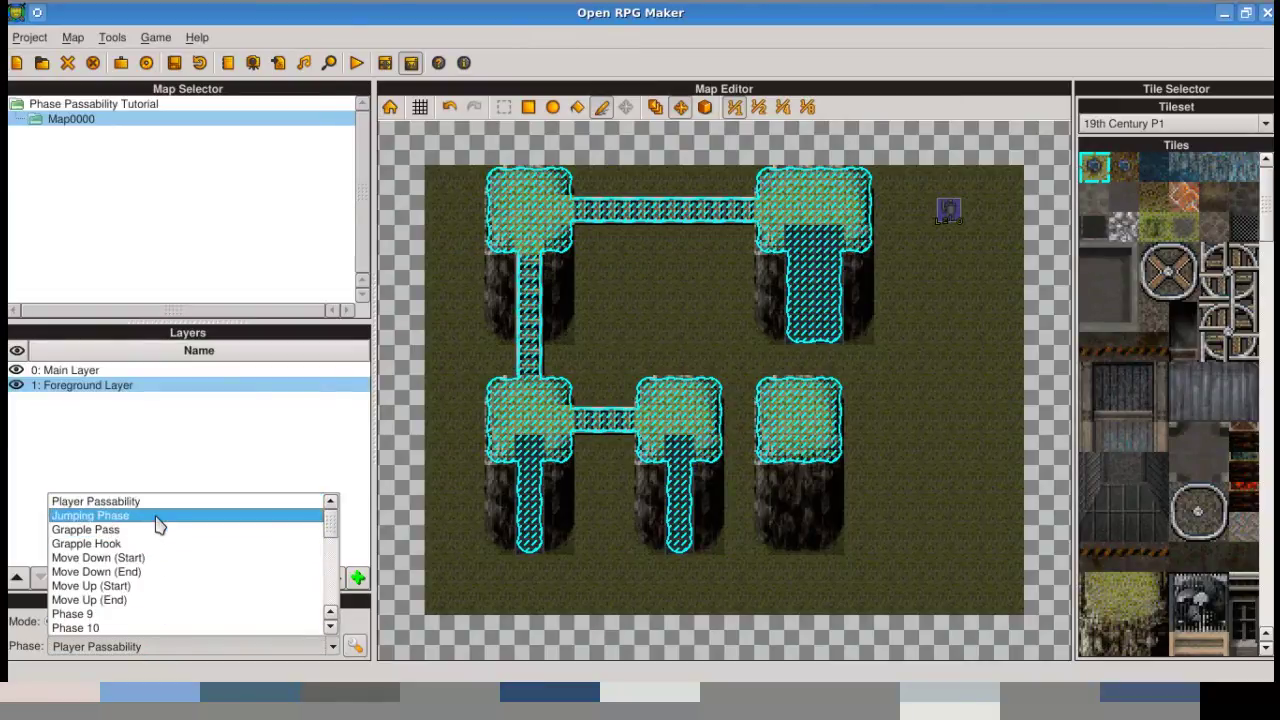
pyautogui.click(158, 516)
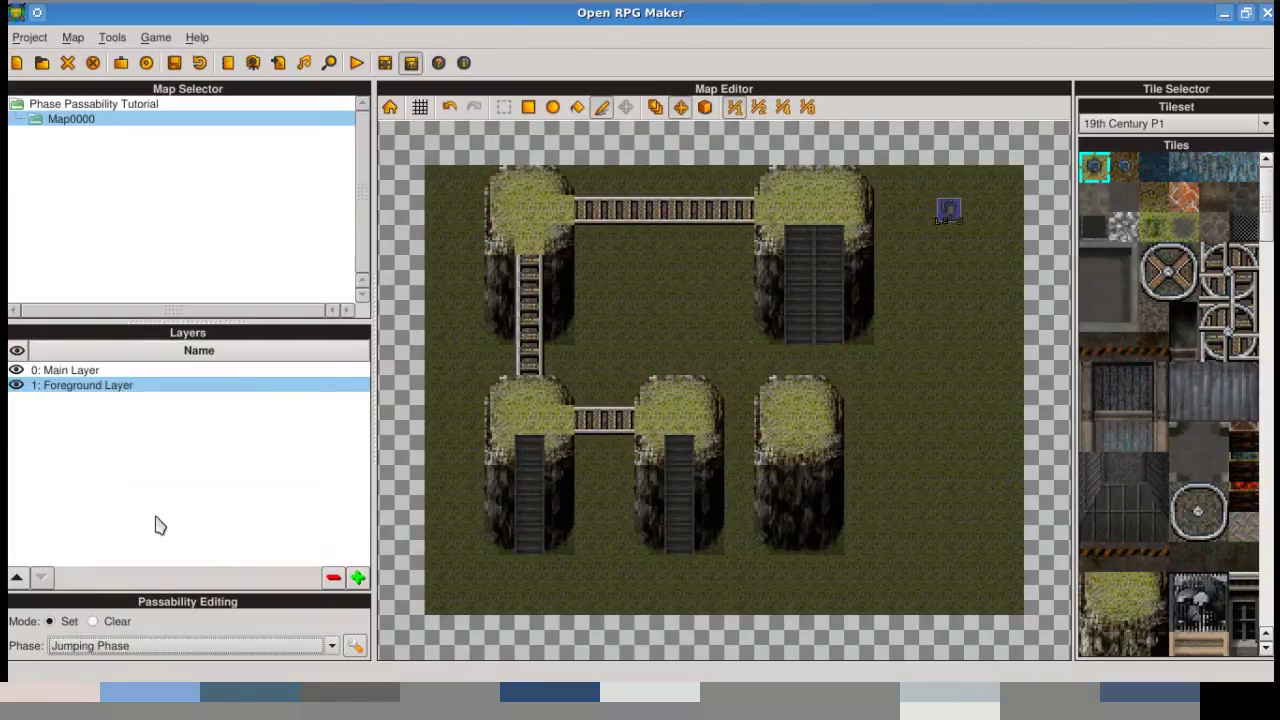
pyautogui.click(650, 410)
pyautogui.moveTo(650, 418)
pyautogui.mouseDown()
pyautogui.moveTo(651, 443)
pyautogui.moveTo(694, 449)
pyautogui.moveTo(686, 414)
pyautogui.moveTo(650, 428)
pyautogui.moveTo(590, 422)
pyautogui.moveTo(506, 390)
pyautogui.moveTo(548, 435)
pyautogui.mouseUp()
pyautogui.moveTo(510, 410)
pyautogui.mouseDown()
pyautogui.moveTo(535, 448)
pyautogui.moveTo(560, 445)
pyautogui.mouseUp()
# - Set Jumping Phase passability with rectangles over the upper cliff tops, their bridge, the ladder, and the upper-right and lower-middle staircases
pyautogui.click(529, 107)
pyautogui.moveTo(495, 188); pyautogui.dragTo(525, 378)
pyautogui.moveTo(580, 210)
pyautogui.mouseDown()
pyautogui.moveTo(814, 209)
pyautogui.moveTo(858, 240)
pyautogui.moveTo(811, 309)
pyautogui.moveTo(835, 335)
pyautogui.mouseUp()
pyautogui.moveTo(679, 463); pyautogui.dragTo(681, 546)
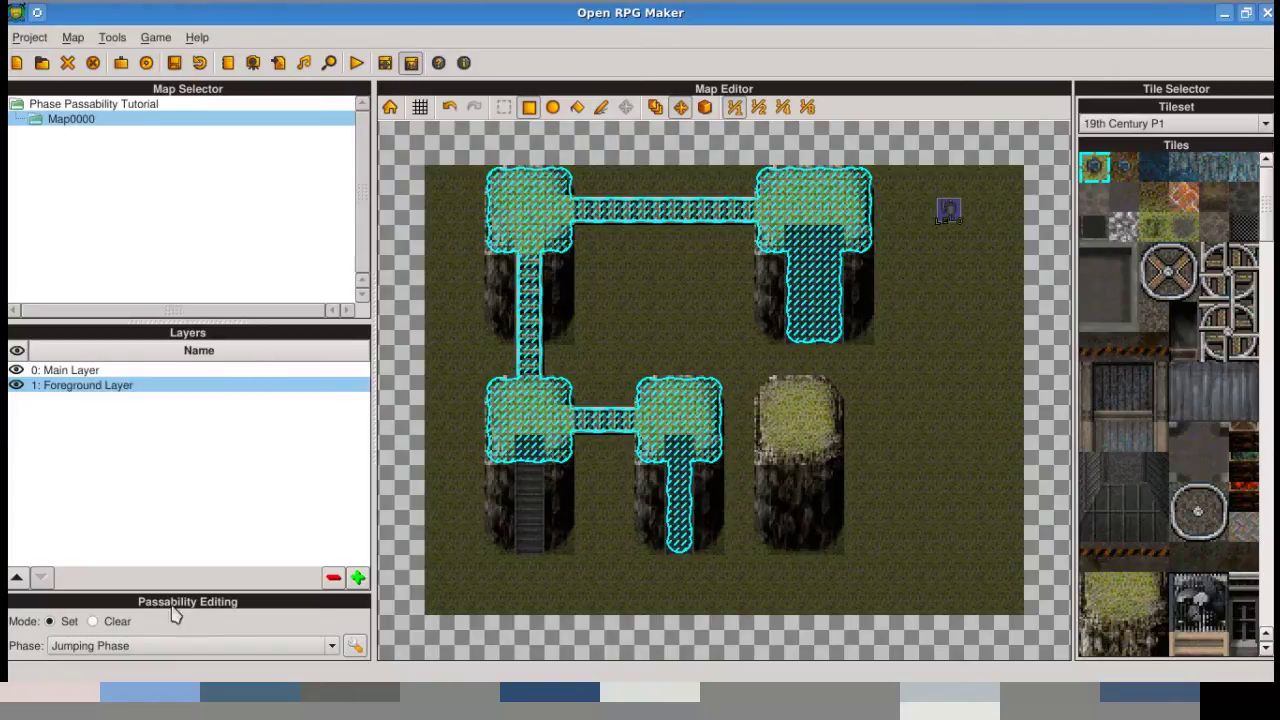
# - Clear Jumping Phase passability from the lower-middle and upper-right staircases below the cliff tops on the Foreground Layer
pyautogui.click(118, 621)
pyautogui.moveTo(677, 532); pyautogui.dragTo(679, 495)
pyautogui.moveTo(828, 313); pyautogui.dragTo(832, 251)
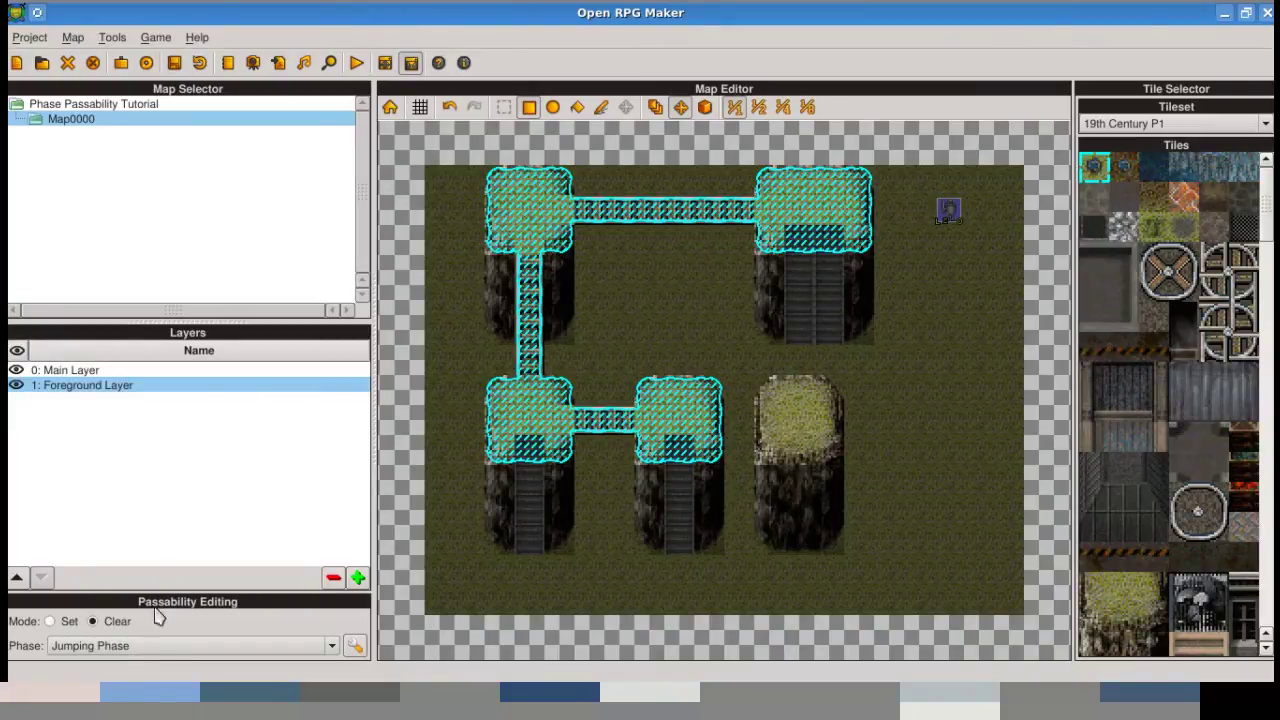
# - Set Jumping Phase passability with a rectangle over the isolated lower-right cliff top on the Foreground Layer
pyautogui.click(172, 646)
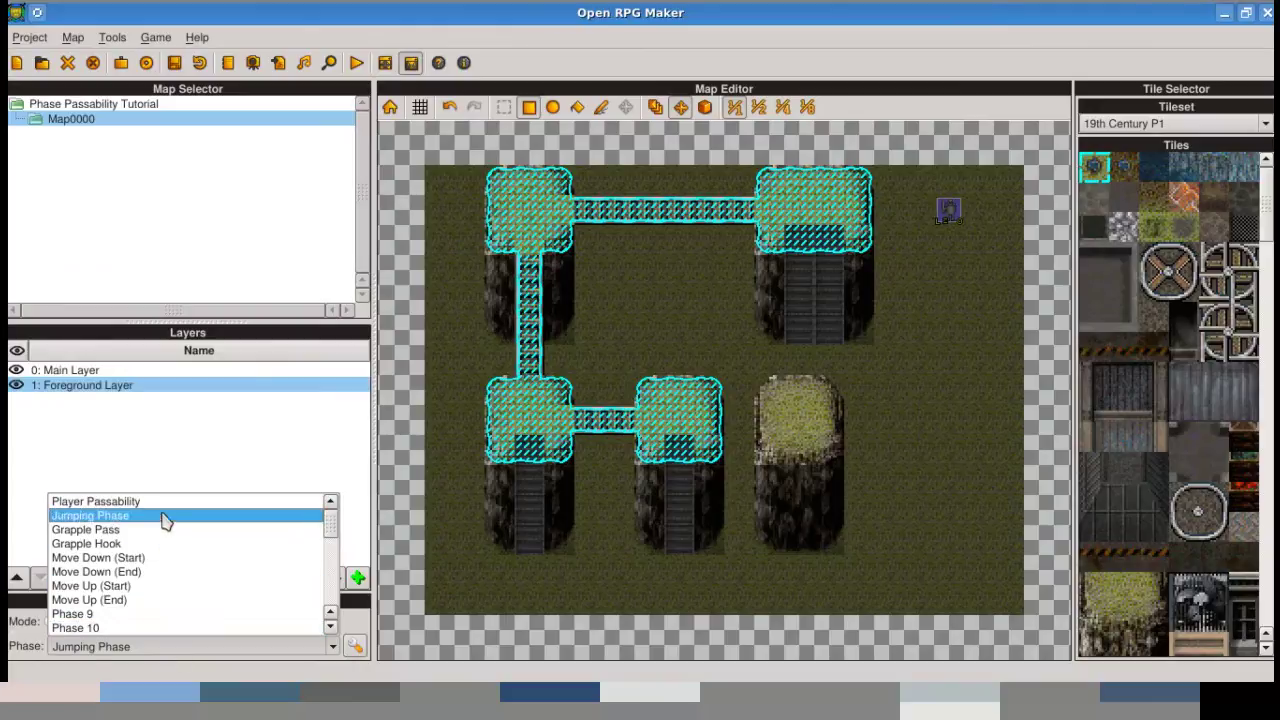
pyautogui.press('Escape')
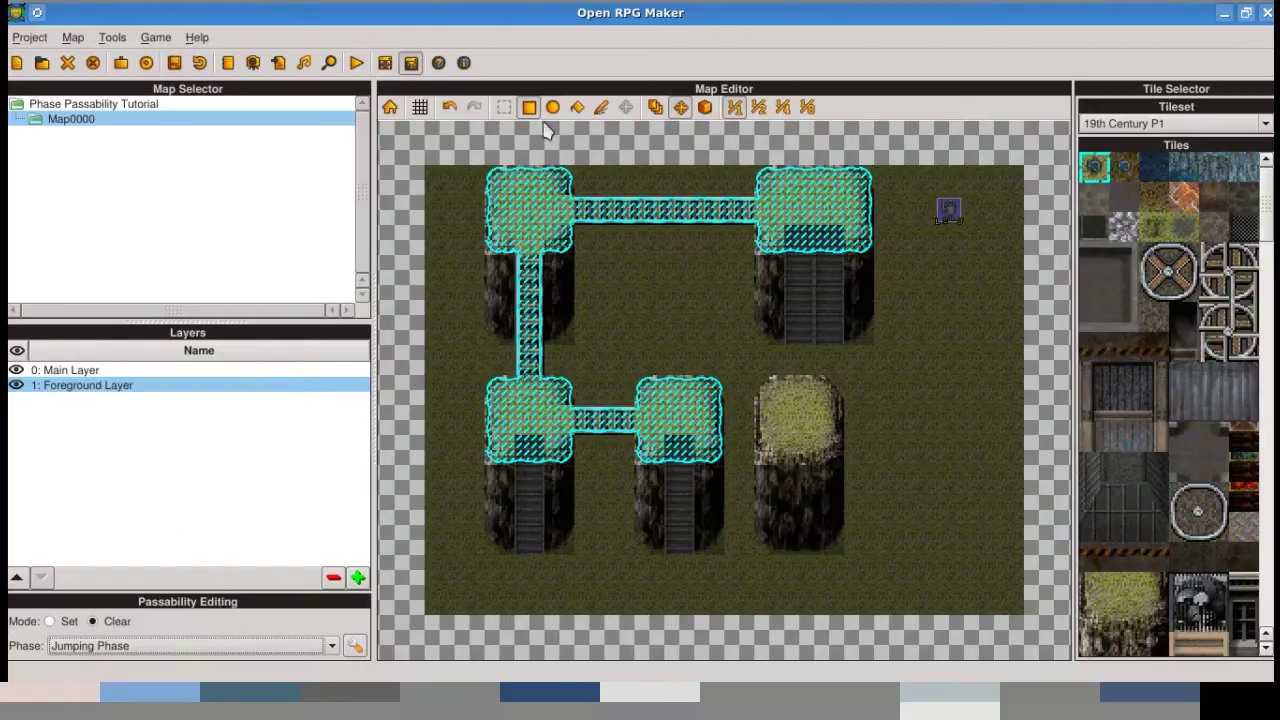
pyautogui.click(774, 382)
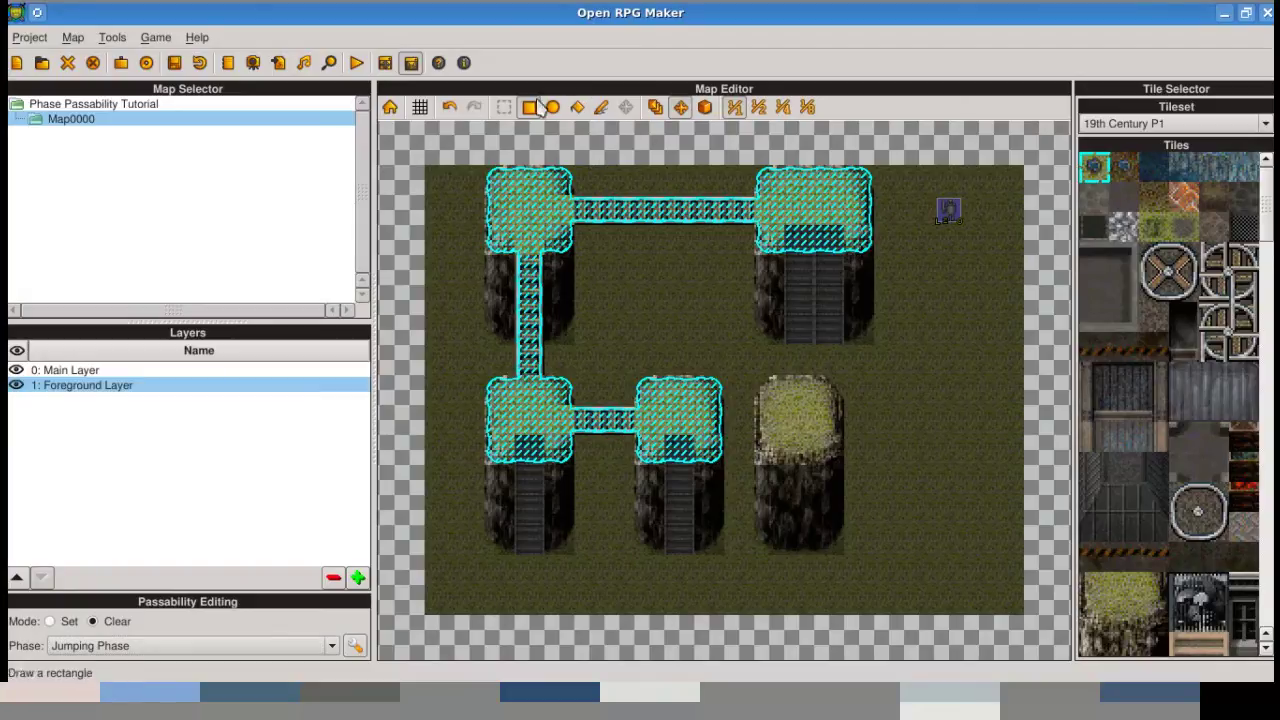
pyautogui.click(72, 620)
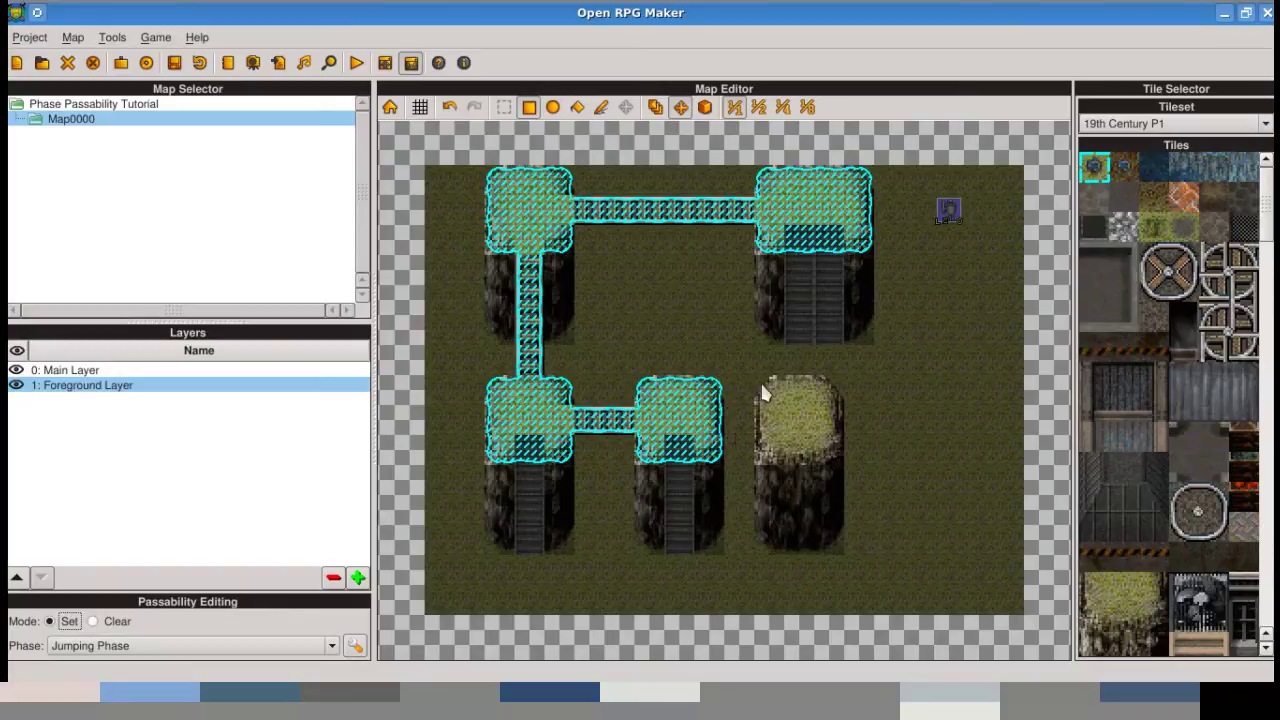
pyautogui.moveTo(760, 380)
pyautogui.mouseDown()
pyautogui.moveTo(812, 460)
pyautogui.moveTo(829, 451)
pyautogui.mouseUp()
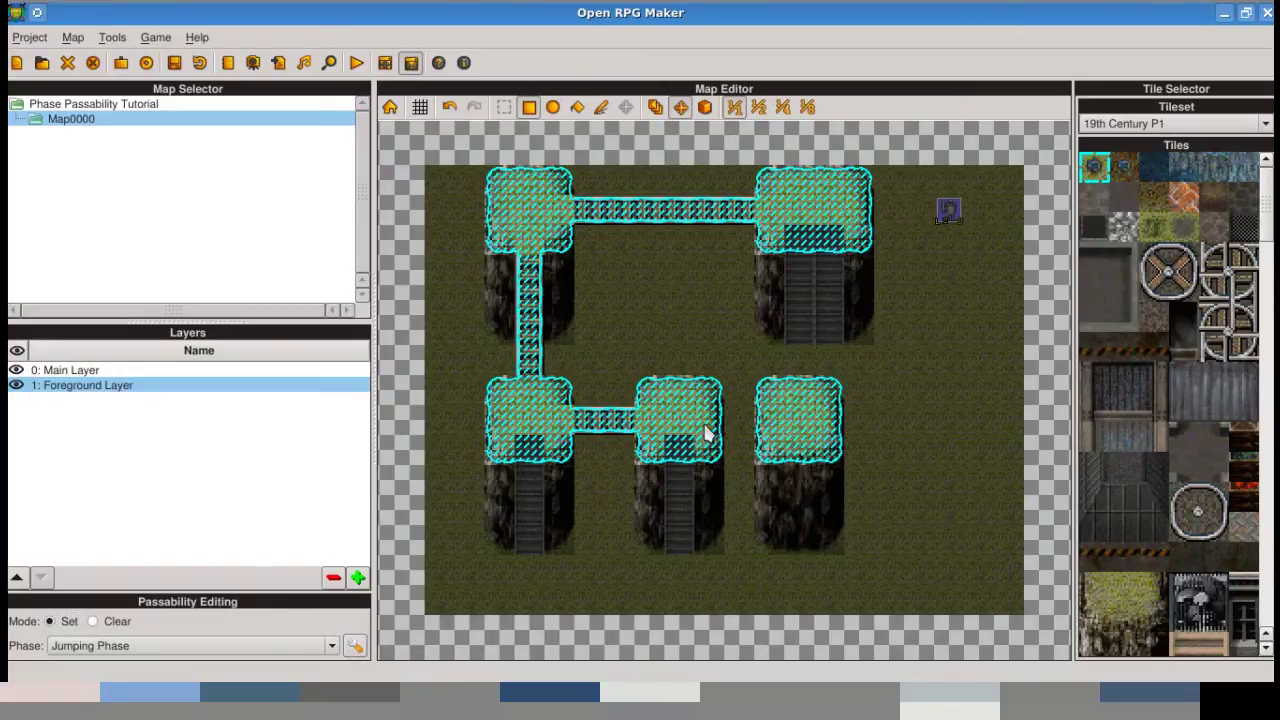
# - Set Jumping Phase passability across the gap between the lower-middle and lower-right cliff tops on the Foreground Layer
pyautogui.moveTo(704, 430); pyautogui.dragTo(733, 424)
pyautogui.click(746, 398)
pyautogui.click(746, 440)
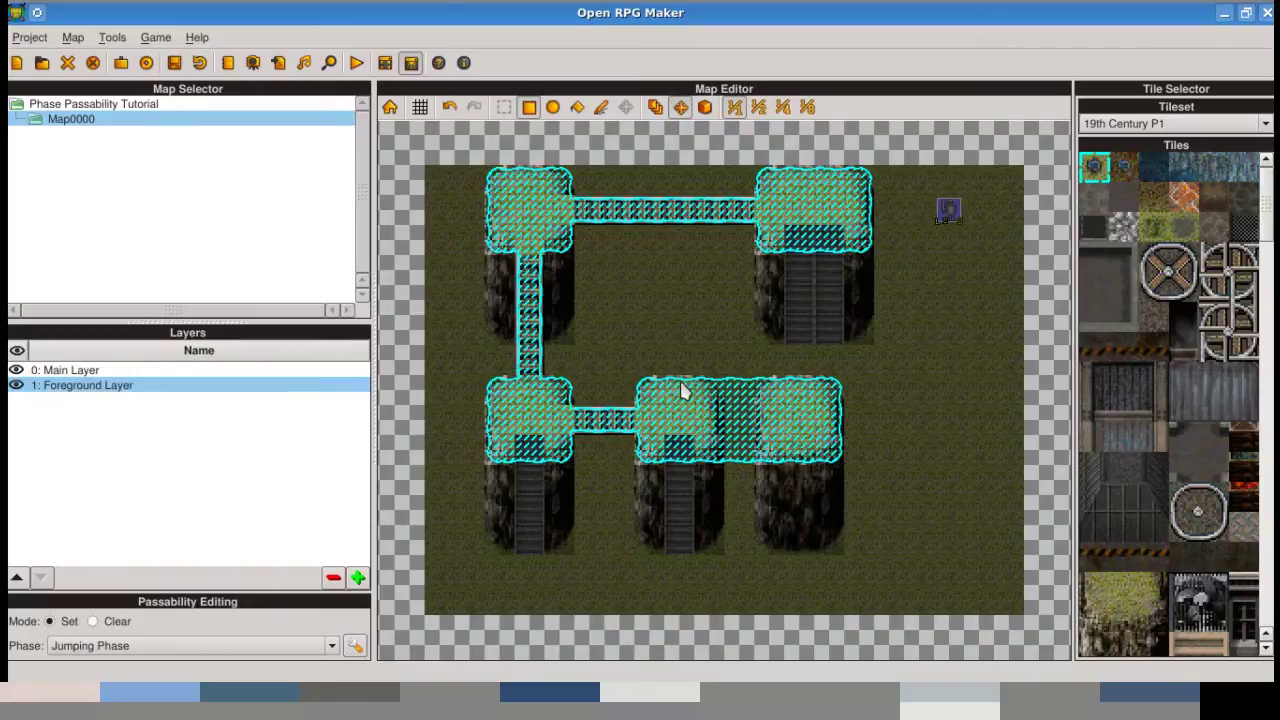
# - Set Jumping Phase passability on the Main Layer over the open ground surrounding the cliffs and the strip between the cliff rows
pyautogui.scroll(1, 188, 642)
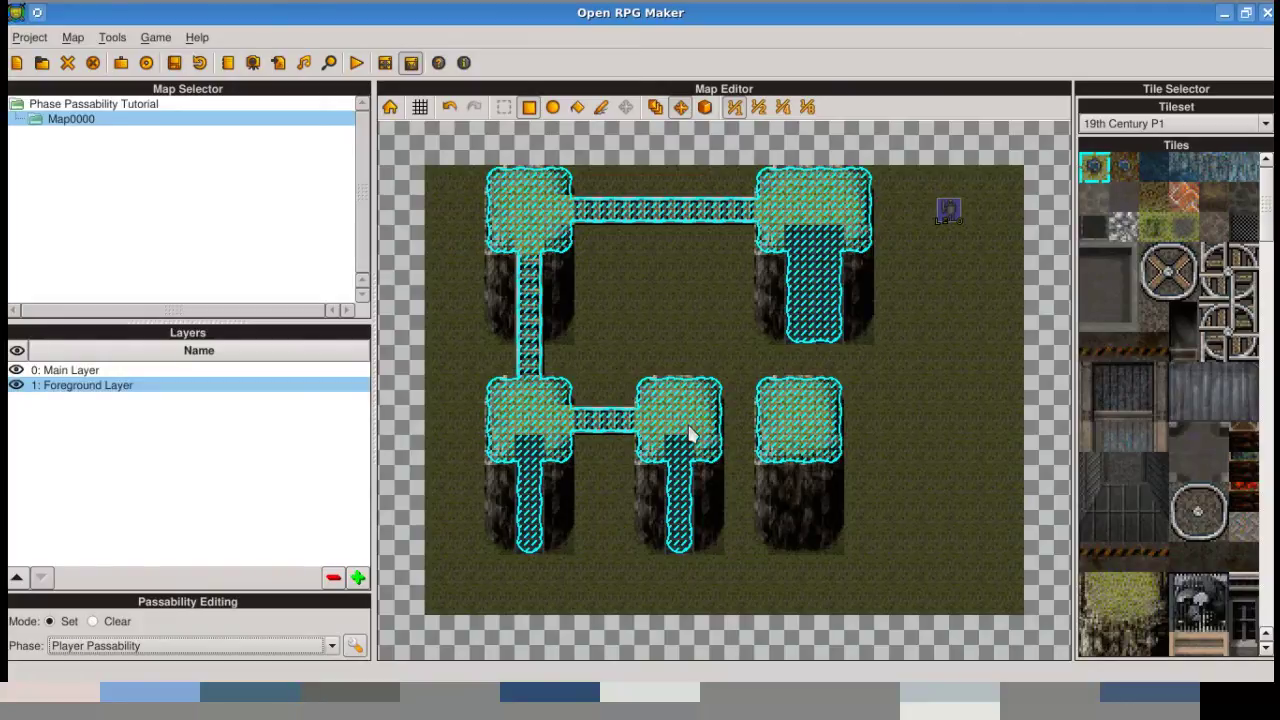
pyautogui.click(120, 371)
pyautogui.click(166, 646)
pyautogui.click(132, 516)
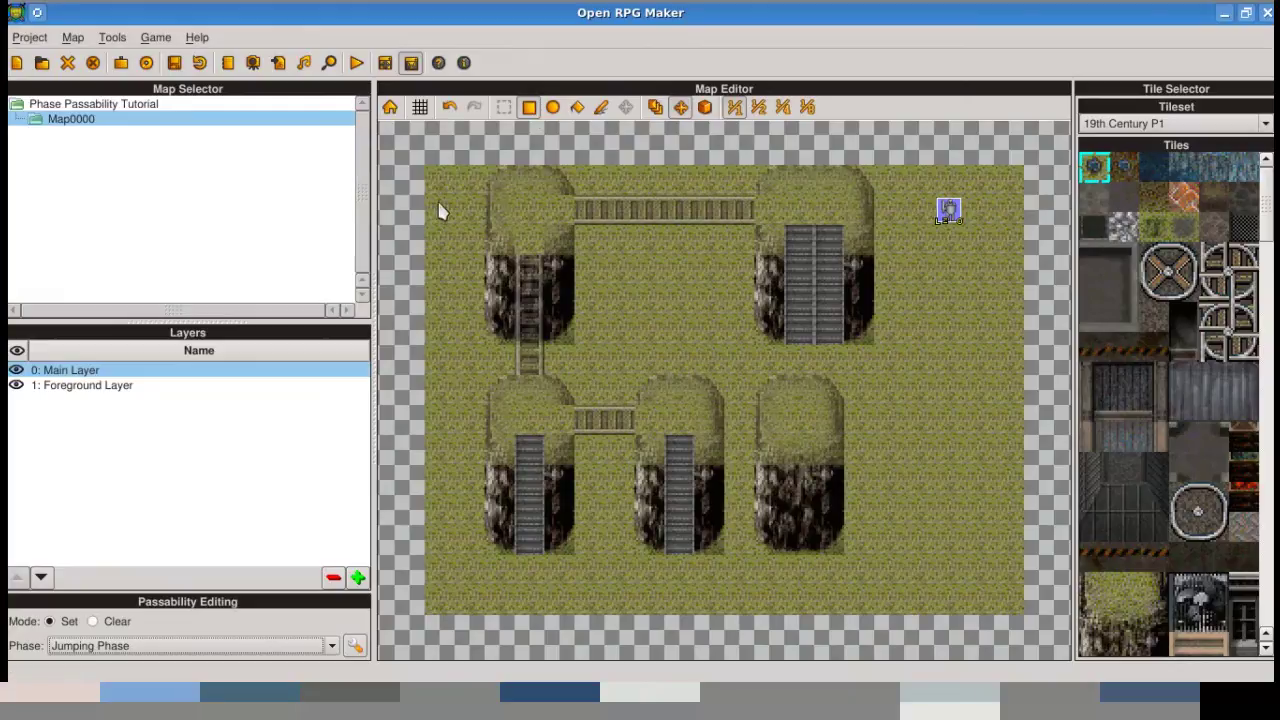
pyautogui.moveTo(434, 180)
pyautogui.mouseDown()
pyautogui.moveTo(455, 283)
pyautogui.moveTo(457, 600)
pyautogui.moveTo(600, 583)
pyautogui.moveTo(1012, 600)
pyautogui.moveTo(1003, 443)
pyautogui.moveTo(917, 243)
pyautogui.moveTo(860, 420)
pyautogui.moveTo(860, 509)
pyautogui.moveTo(837, 420)
pyautogui.moveTo(797, 366)
pyautogui.moveTo(500, 371)
pyautogui.mouseUp()
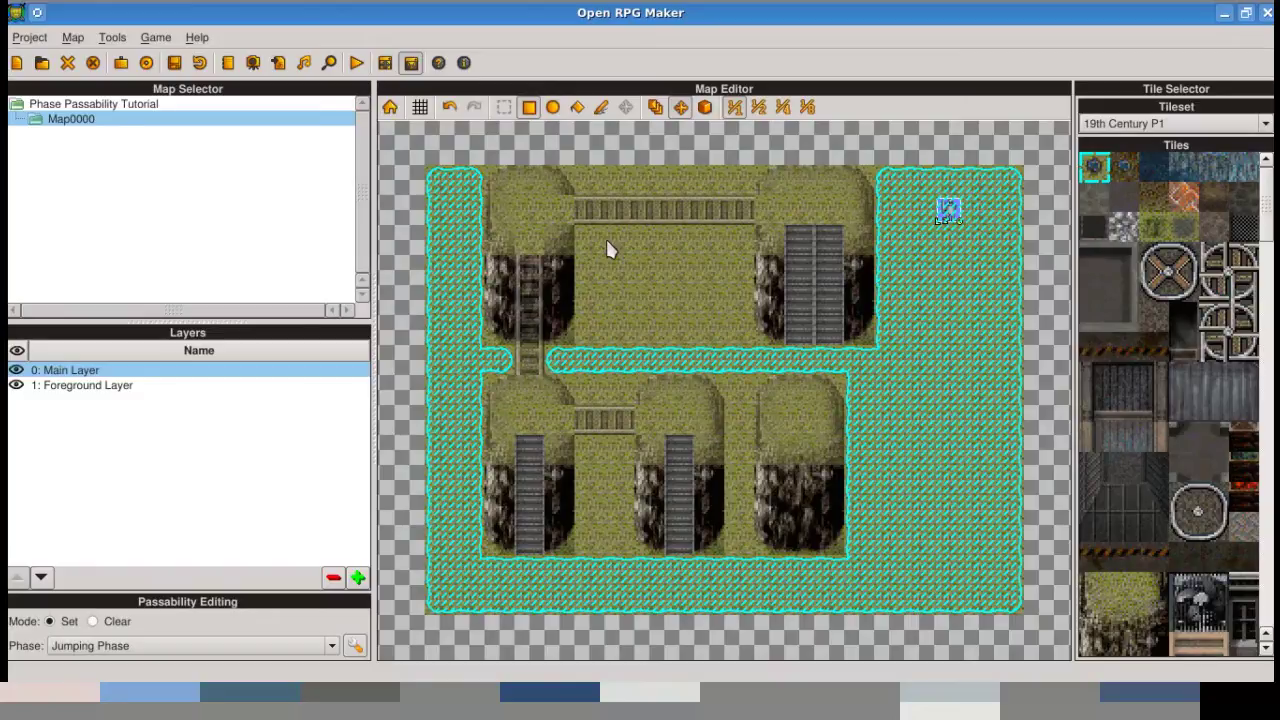
# - Set Jumping Phase passability on the Main Layer over the ground between the cliffs and the strips behind the upper and lower cliff tops
pyautogui.moveTo(608, 249)
pyautogui.mouseDown()
pyautogui.moveTo(706, 286)
pyautogui.moveTo(729, 237)
pyautogui.mouseUp()
pyautogui.moveTo(741, 188); pyautogui.dragTo(592, 187)
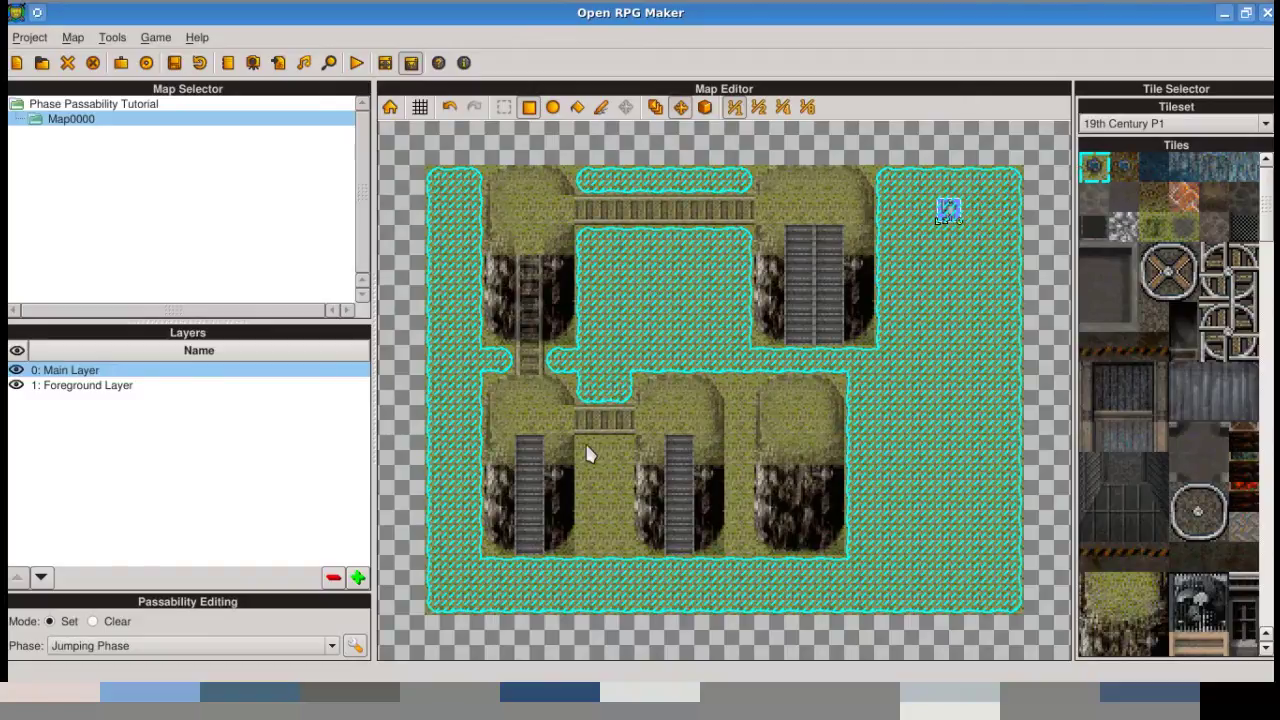
pyautogui.moveTo(589, 454); pyautogui.dragTo(620, 508)
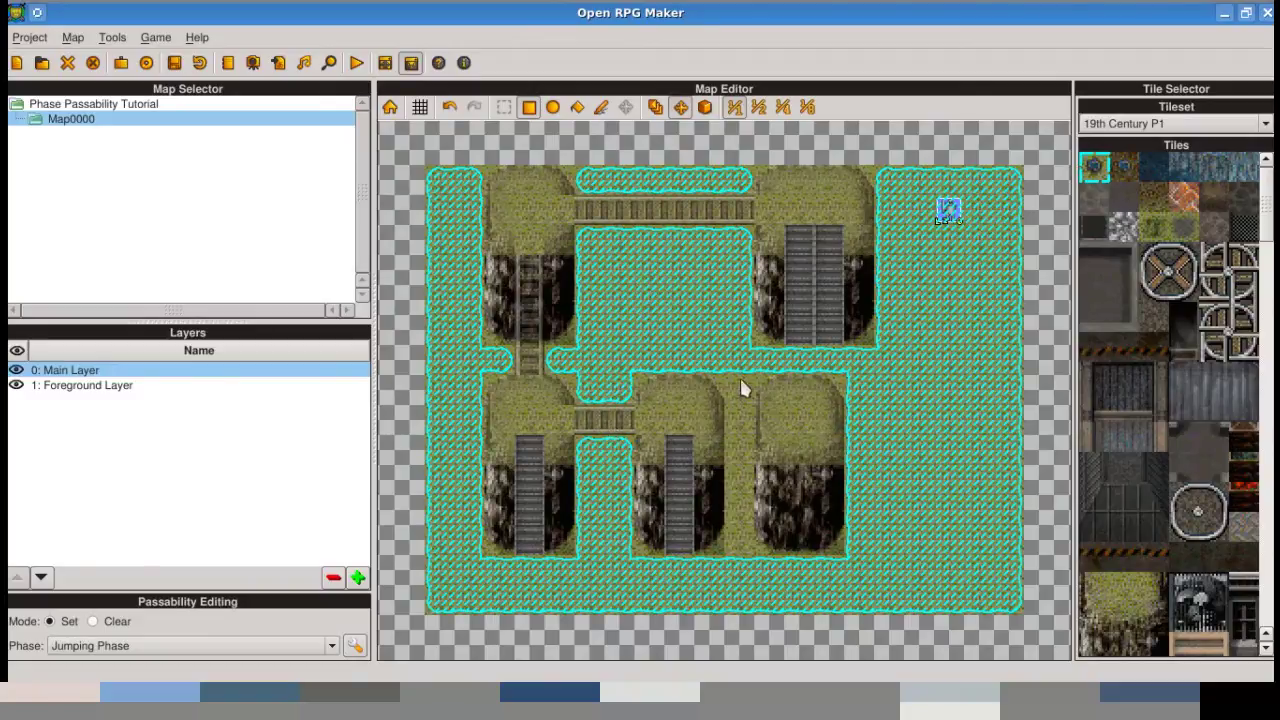
pyautogui.moveTo(743, 389); pyautogui.dragTo(739, 545)
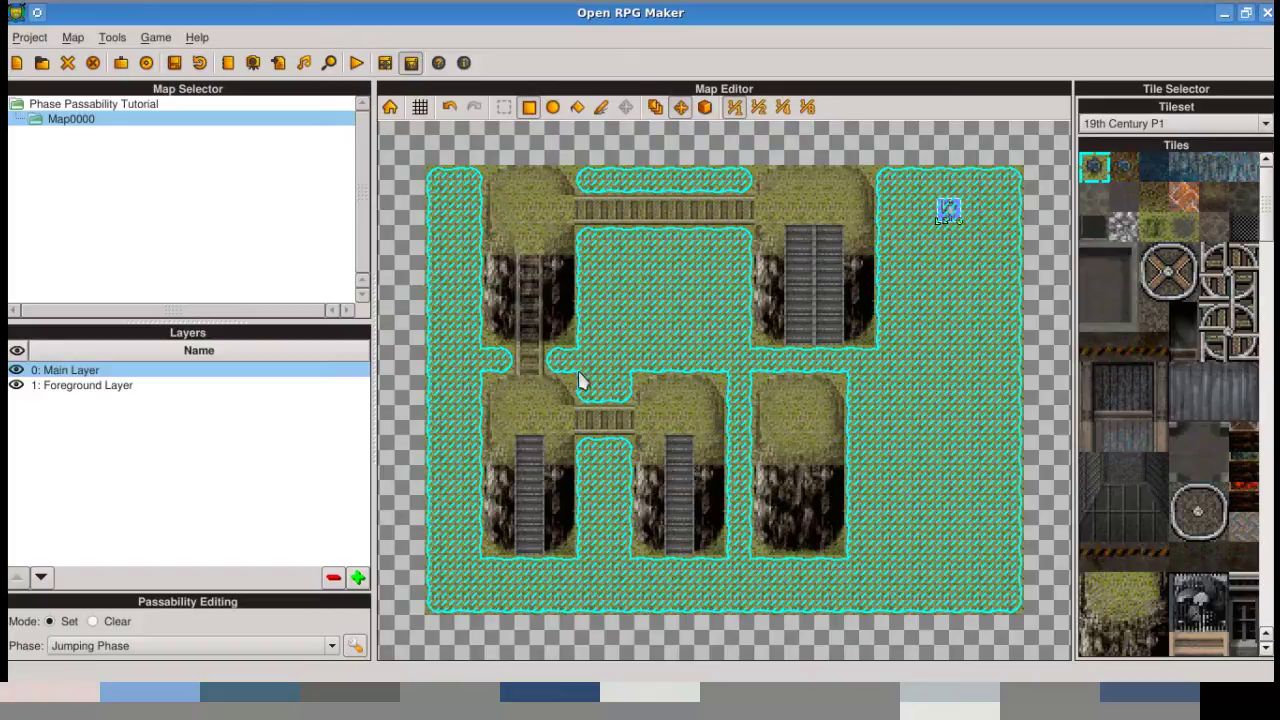
pyautogui.moveTo(563, 185)
pyautogui.mouseDown()
pyautogui.moveTo(509, 189)
pyautogui.moveTo(851, 180)
pyautogui.mouseUp()
pyautogui.moveTo(818, 371)
pyautogui.mouseDown()
pyautogui.moveTo(797, 391)
pyautogui.moveTo(509, 406)
pyautogui.mouseUp()
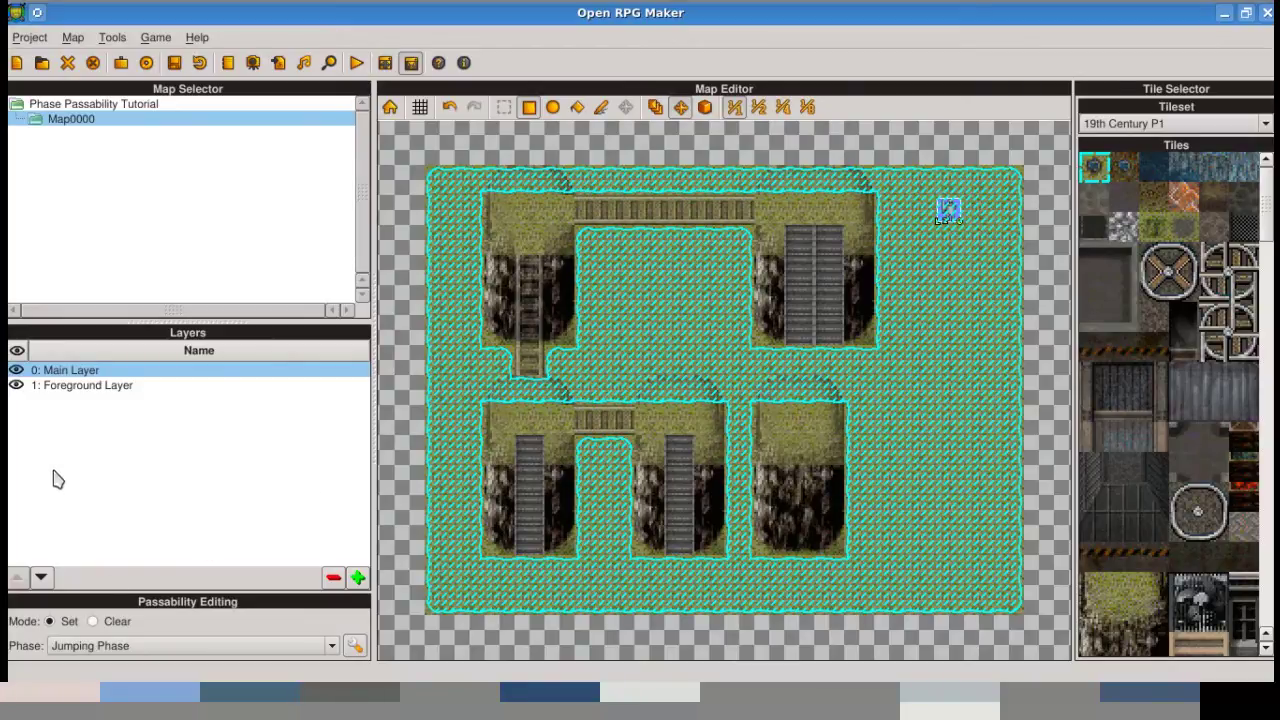
# - Compare the Jumping Phase and Player Passability areas on the Foreground Layer, especially around the gap between the two lower-right cliff tops
pyautogui.click(108, 389)
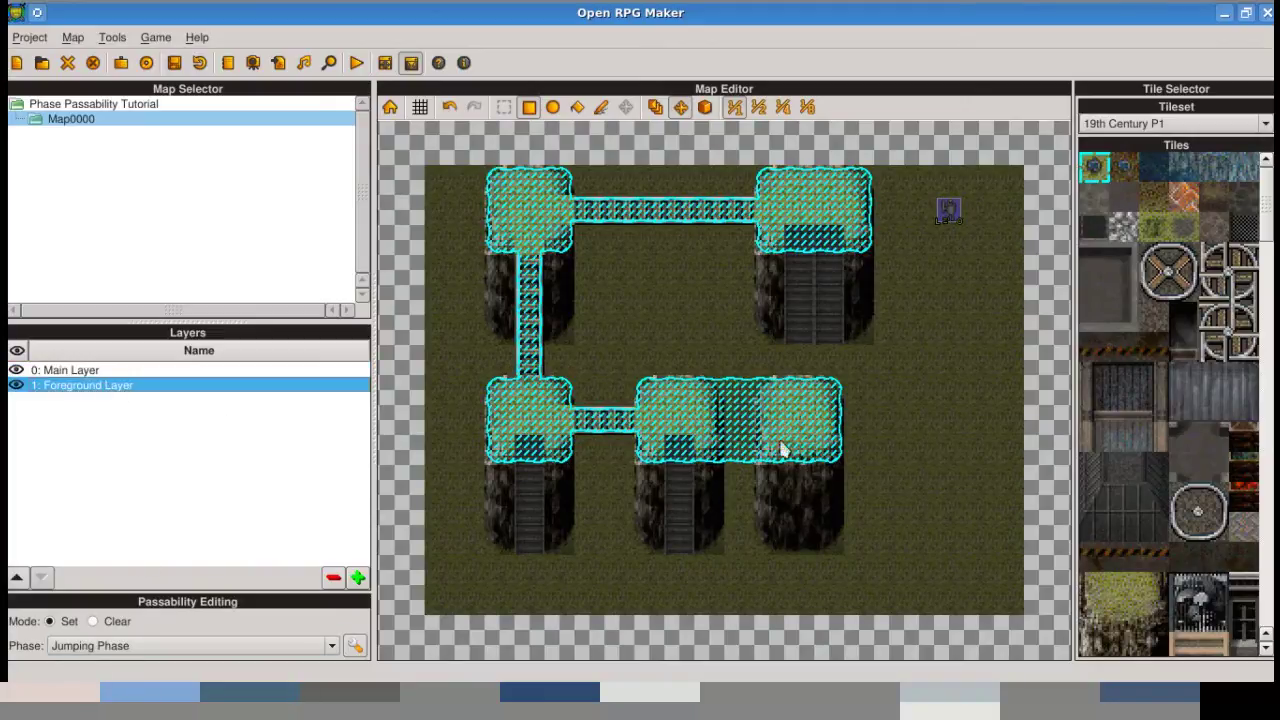
pyautogui.scroll(1, 270, 645)
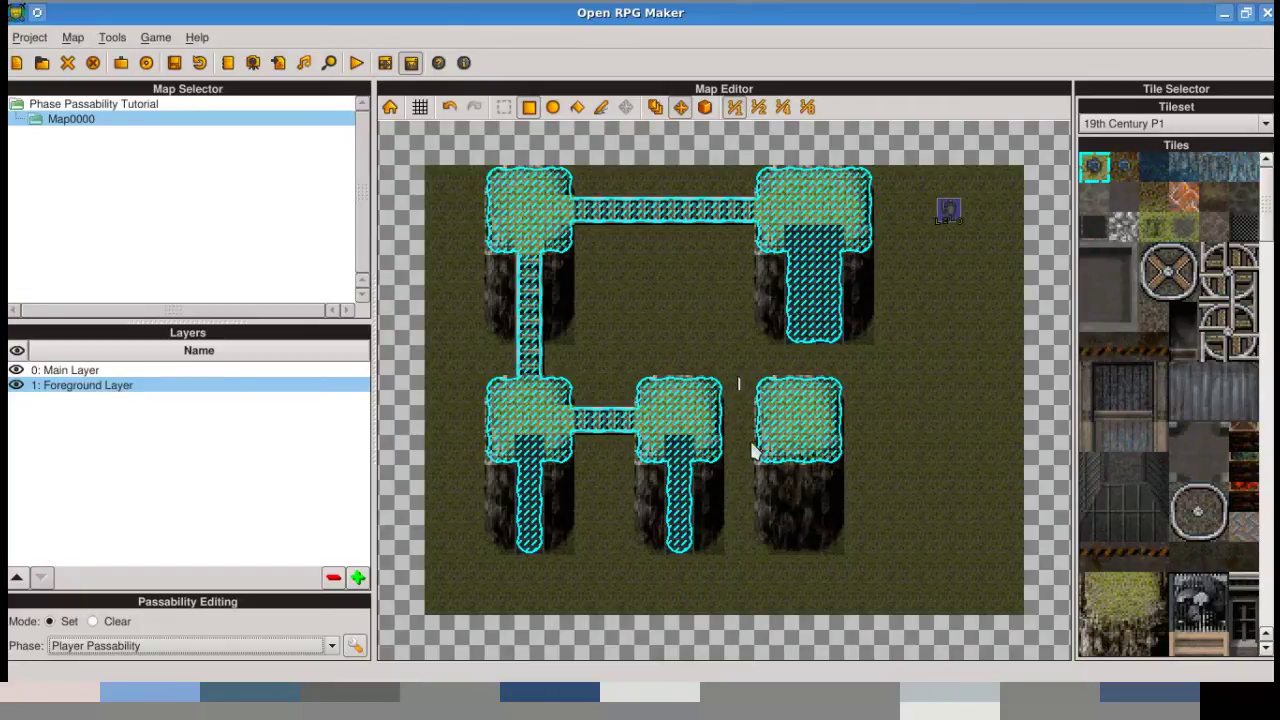
pyautogui.scroll(-1, 252, 648)
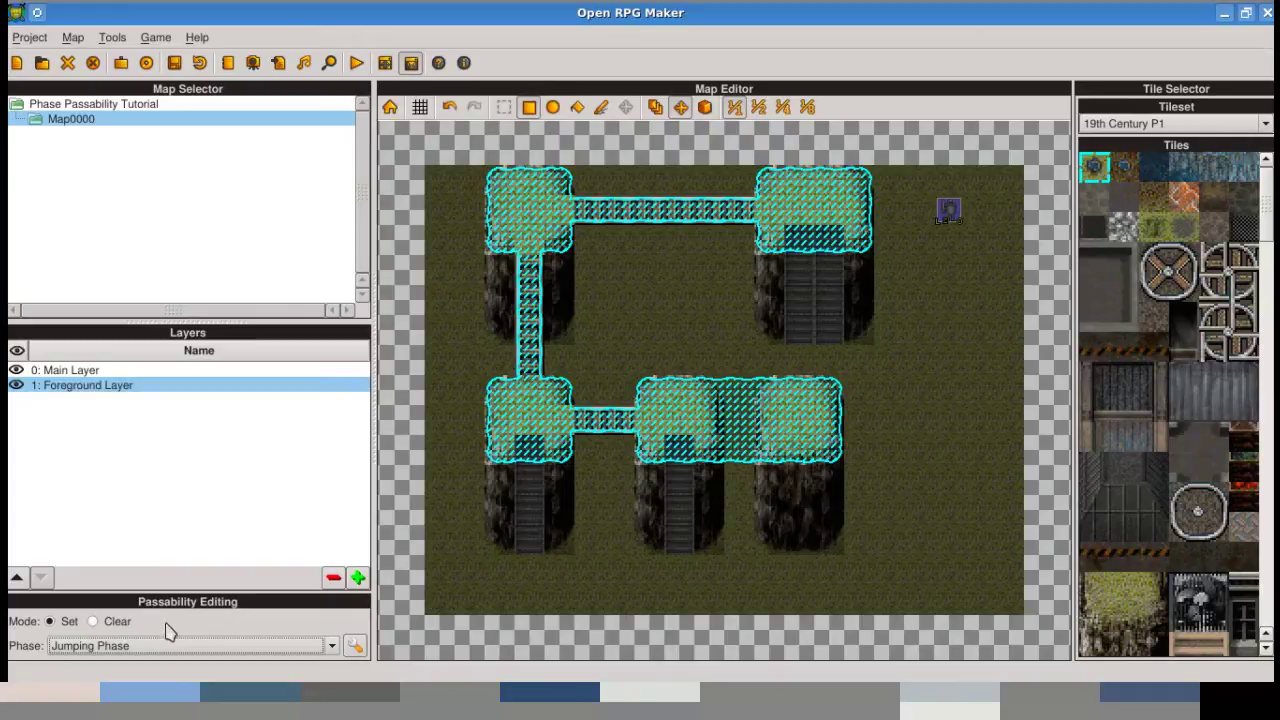
pyautogui.click(705, 107)
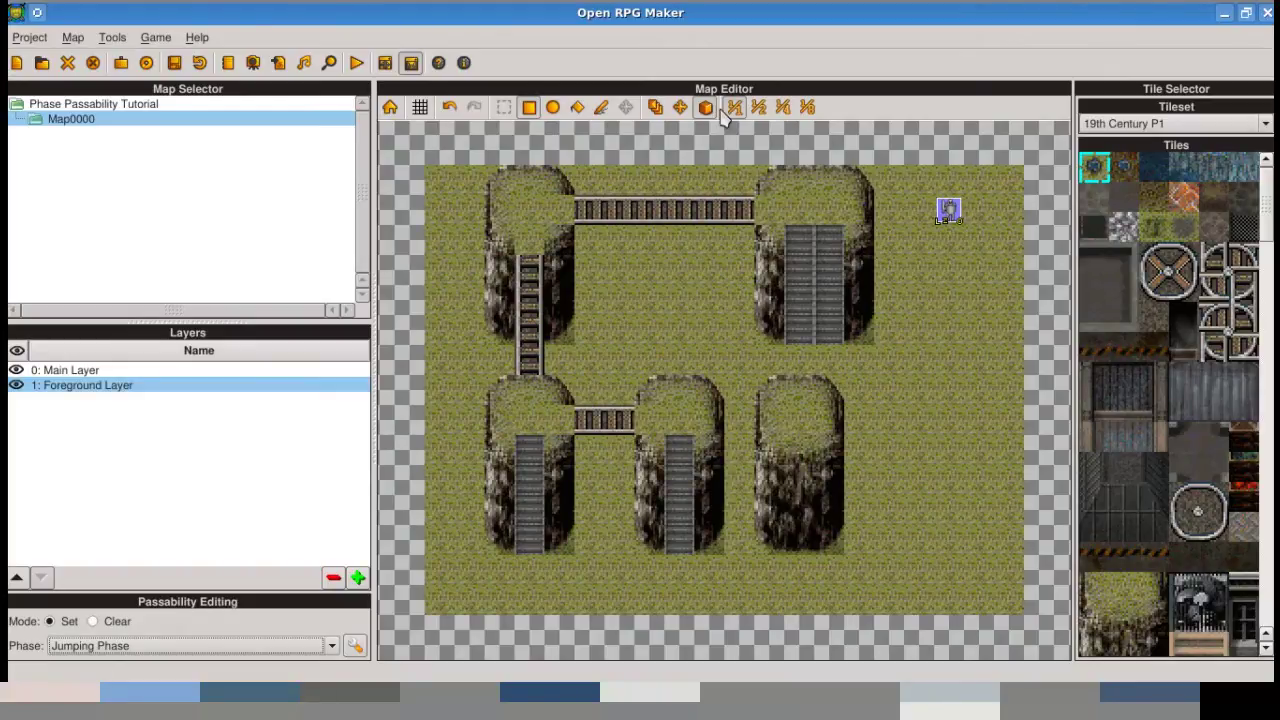
pyautogui.click(681, 107)
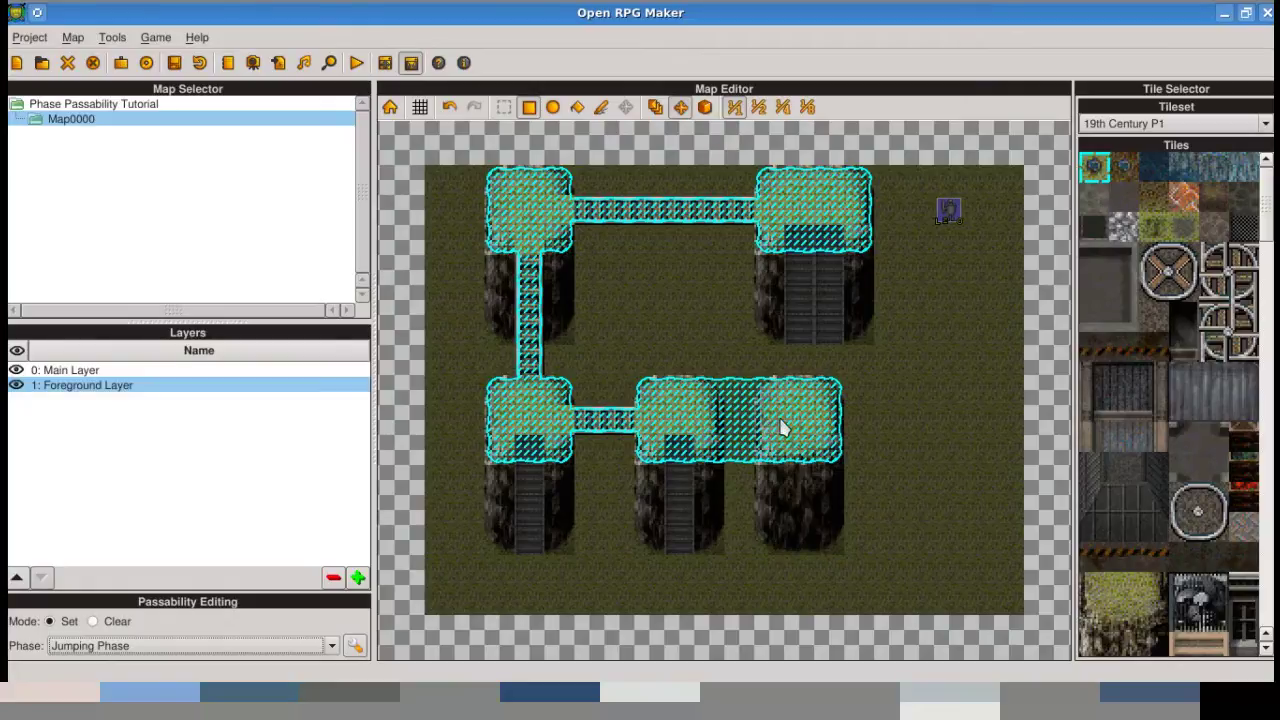
pyautogui.scroll(1, 271, 646)
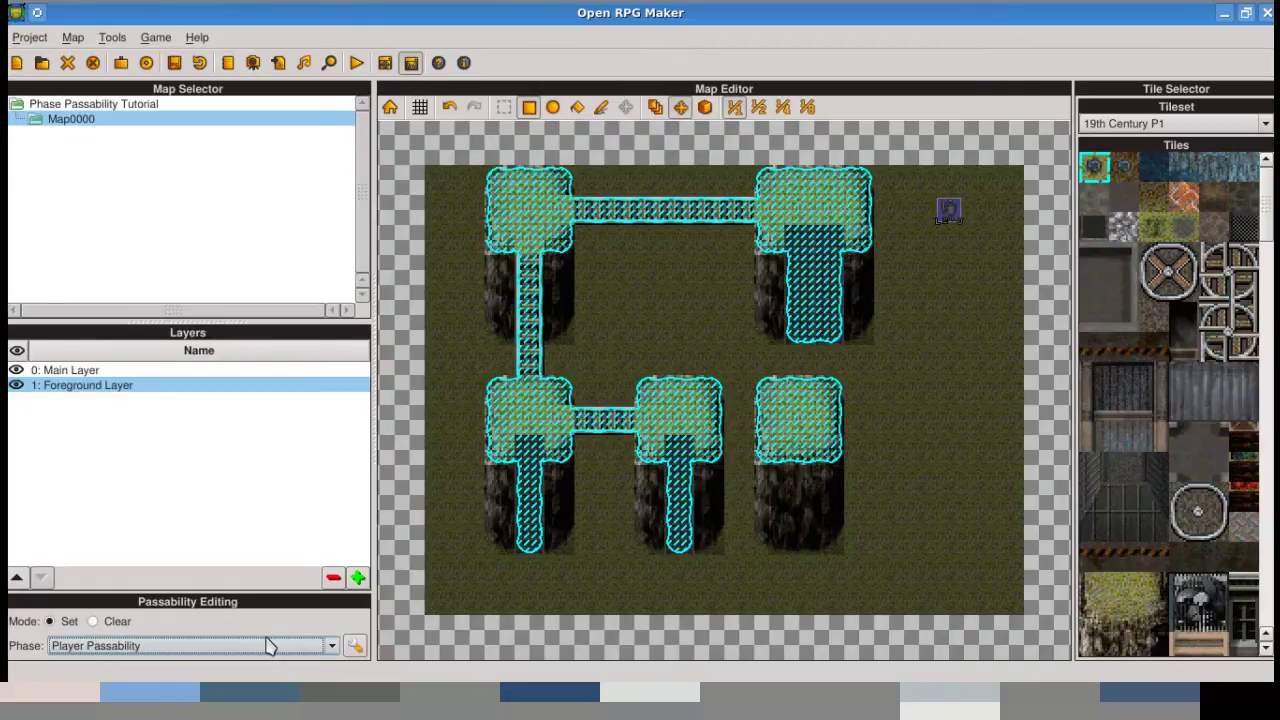
pyautogui.scroll(-1, 271, 646)
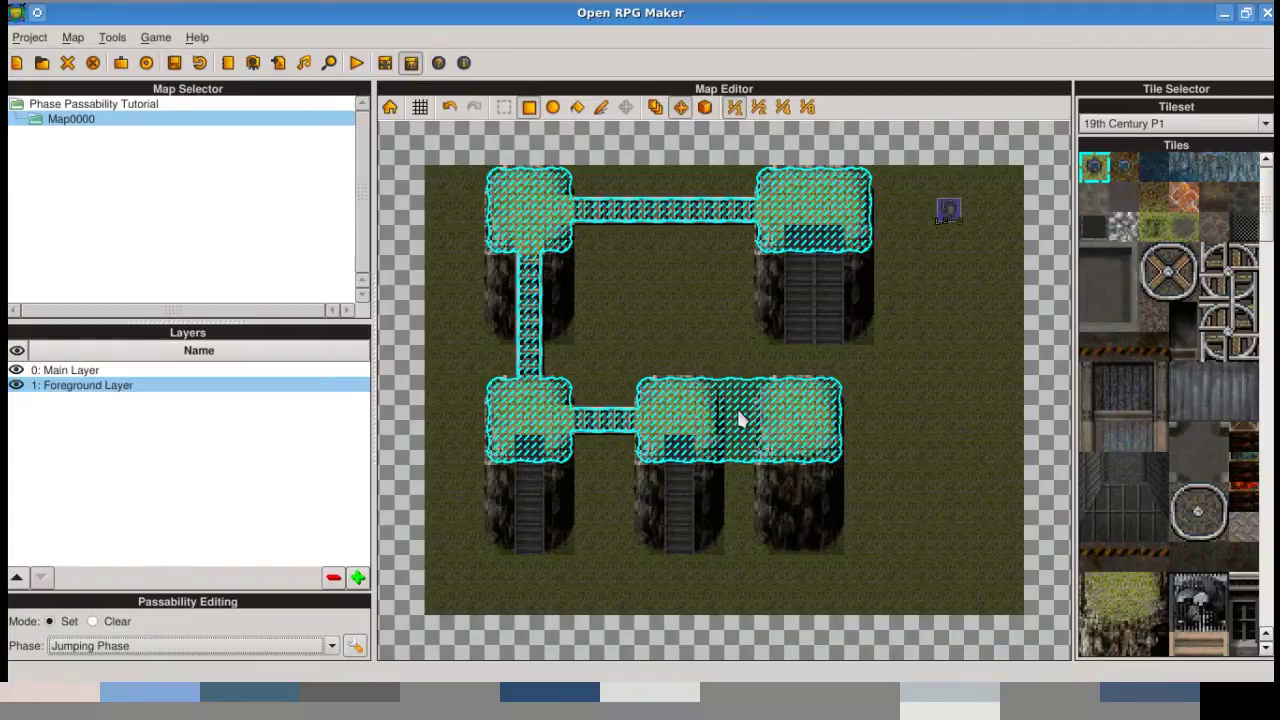
pyautogui.scroll(1, 171, 648)
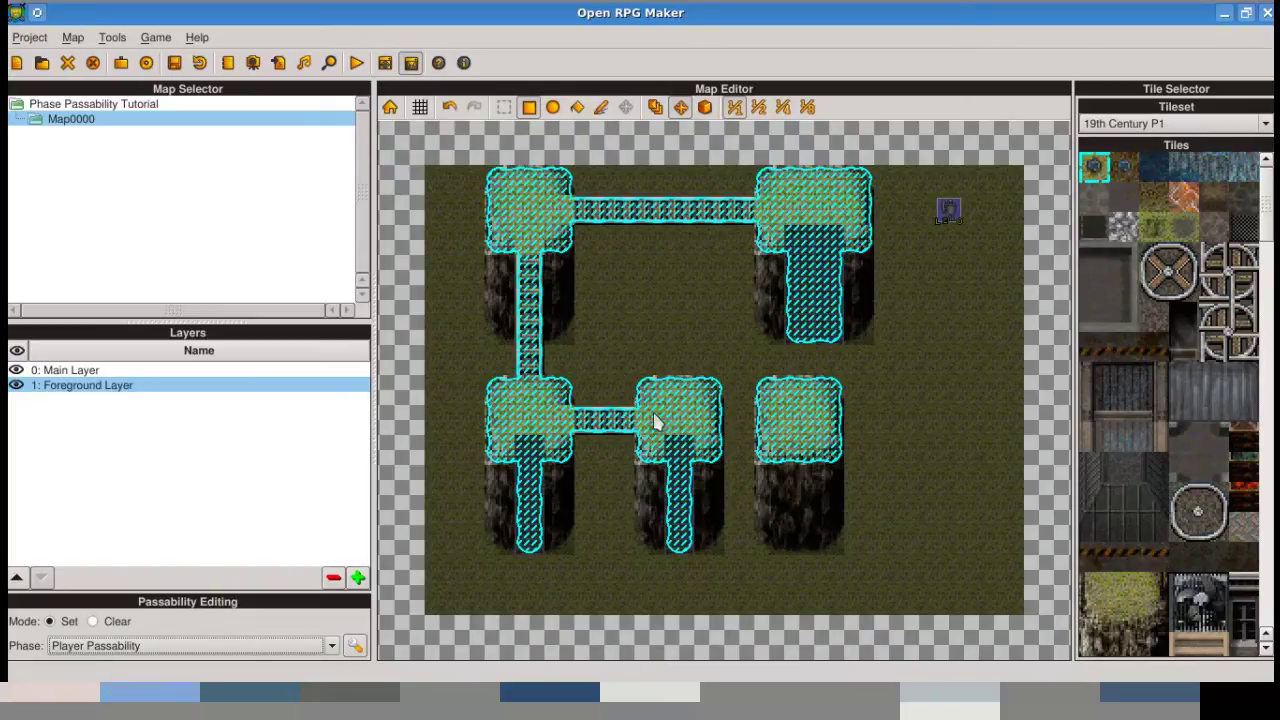
# - Switch the map to event editing and select Grapple Pass as the passability phase
pyautogui.click(706, 107)
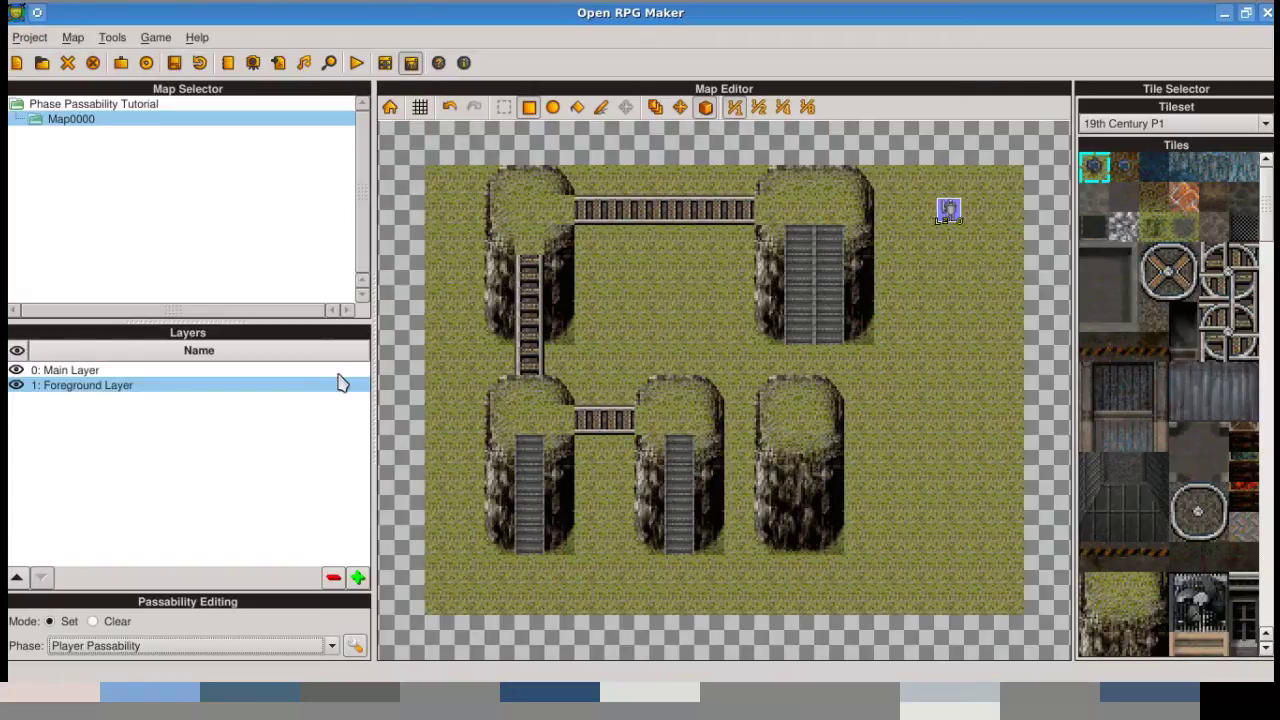
pyautogui.click(183, 646)
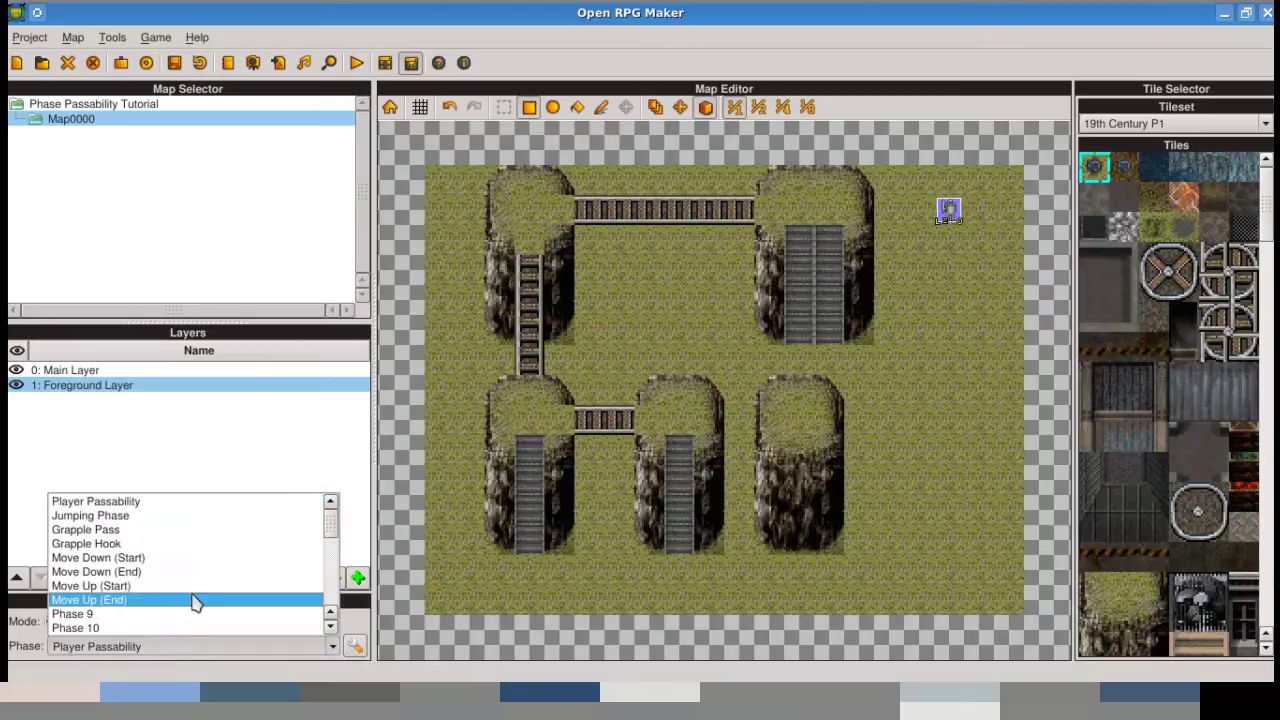
pyautogui.click(170, 530)
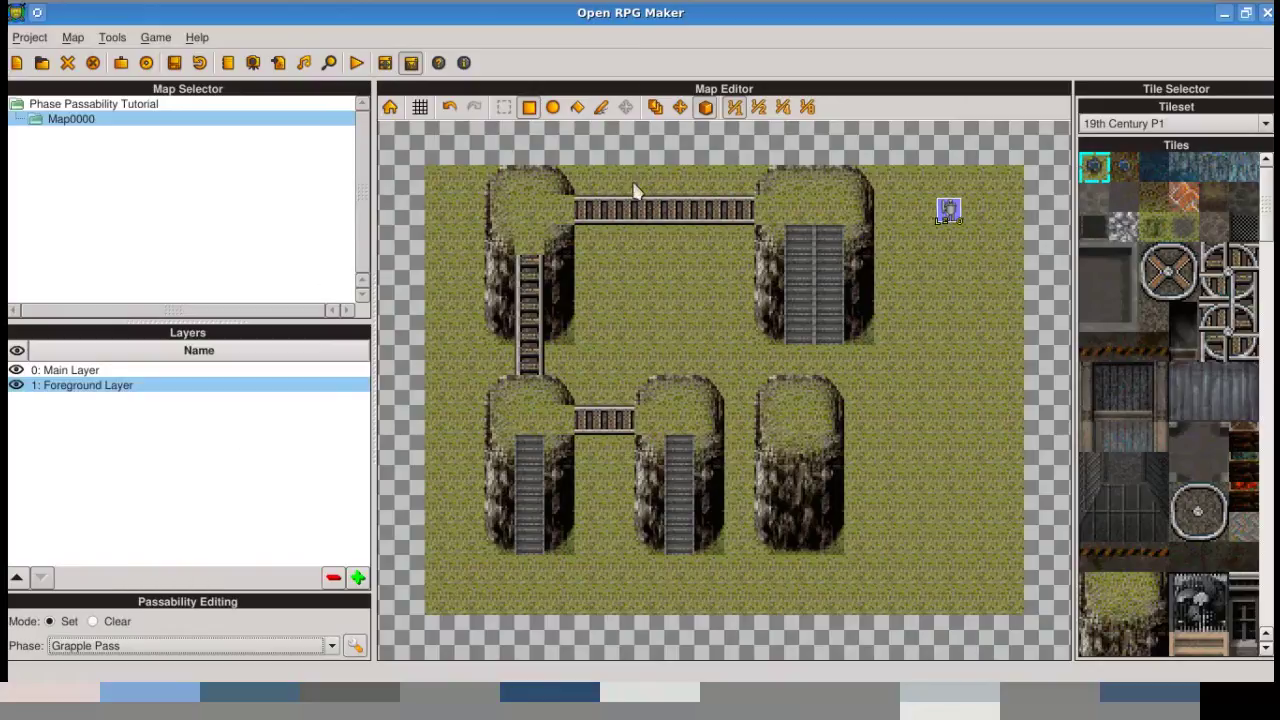
# - Examine the Grapple Arm and Grapple Hook graphics in the database's System Graphics settings, leaving them as they are
pyautogui.click(228, 62)
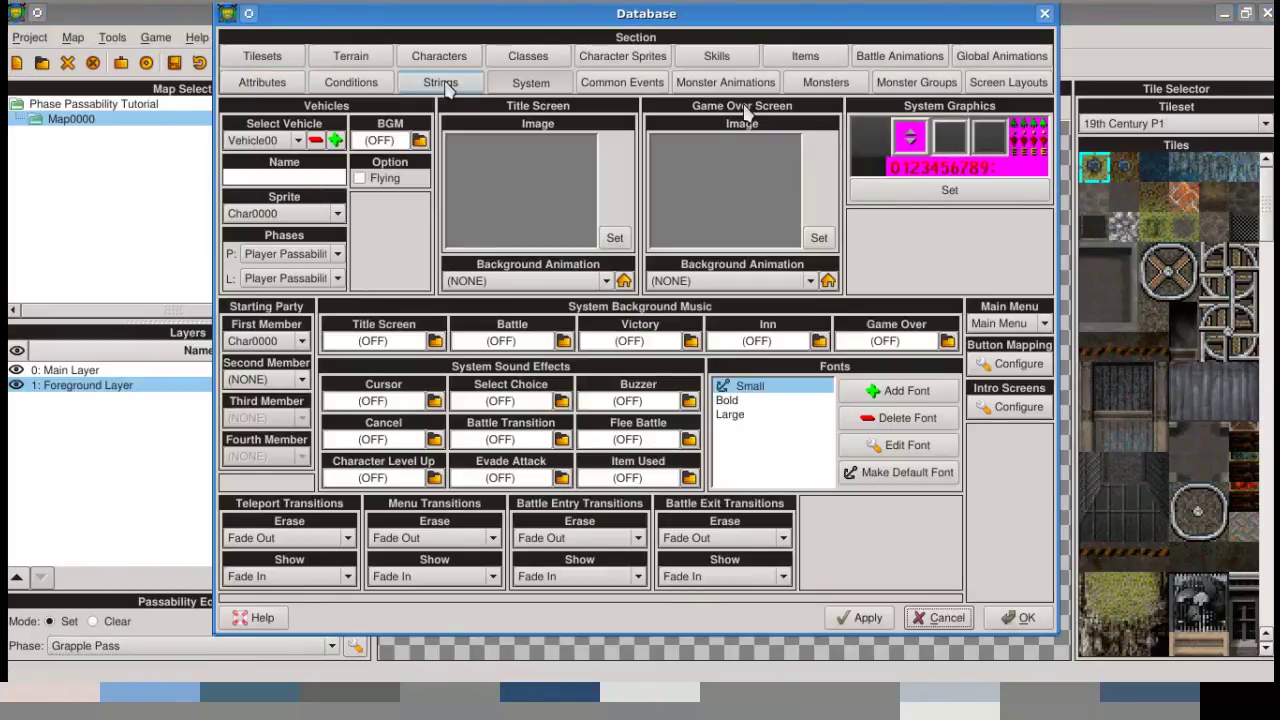
pyautogui.click(950, 195)
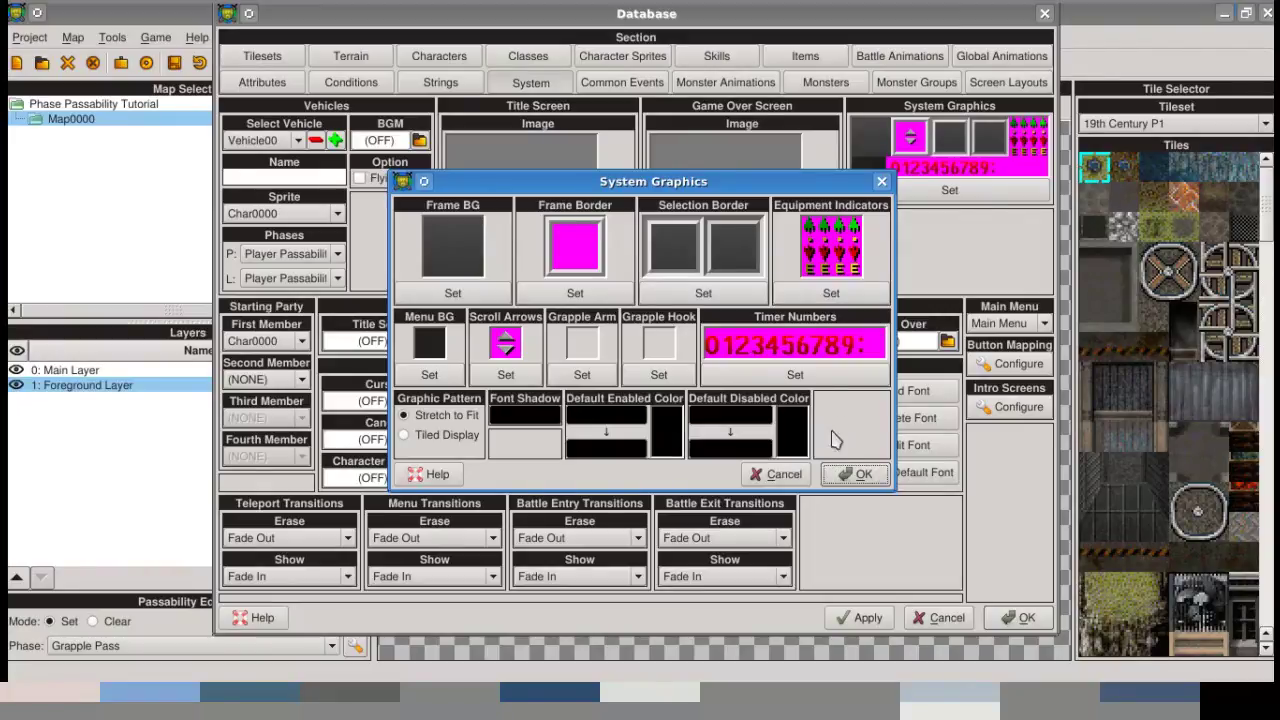
pyautogui.click(785, 476)
pyautogui.click(946, 618)
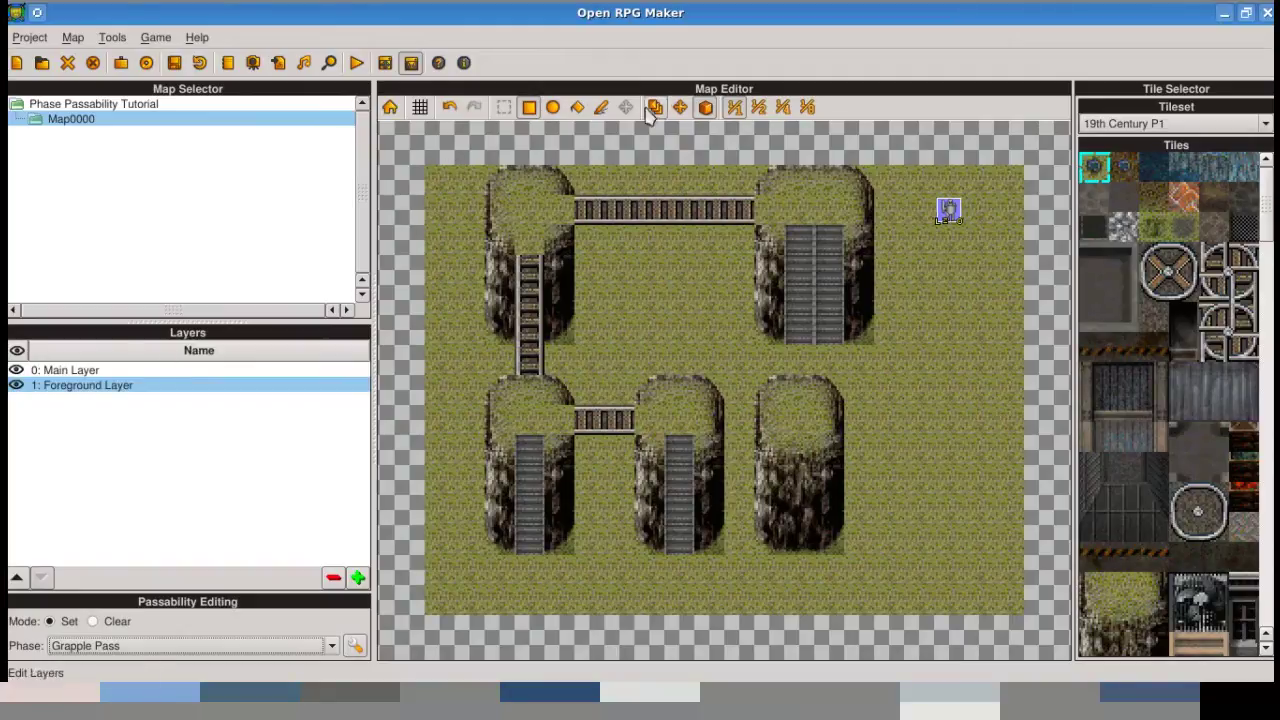
pyautogui.rightClick(618, 240)
pyautogui.click(690, 367)
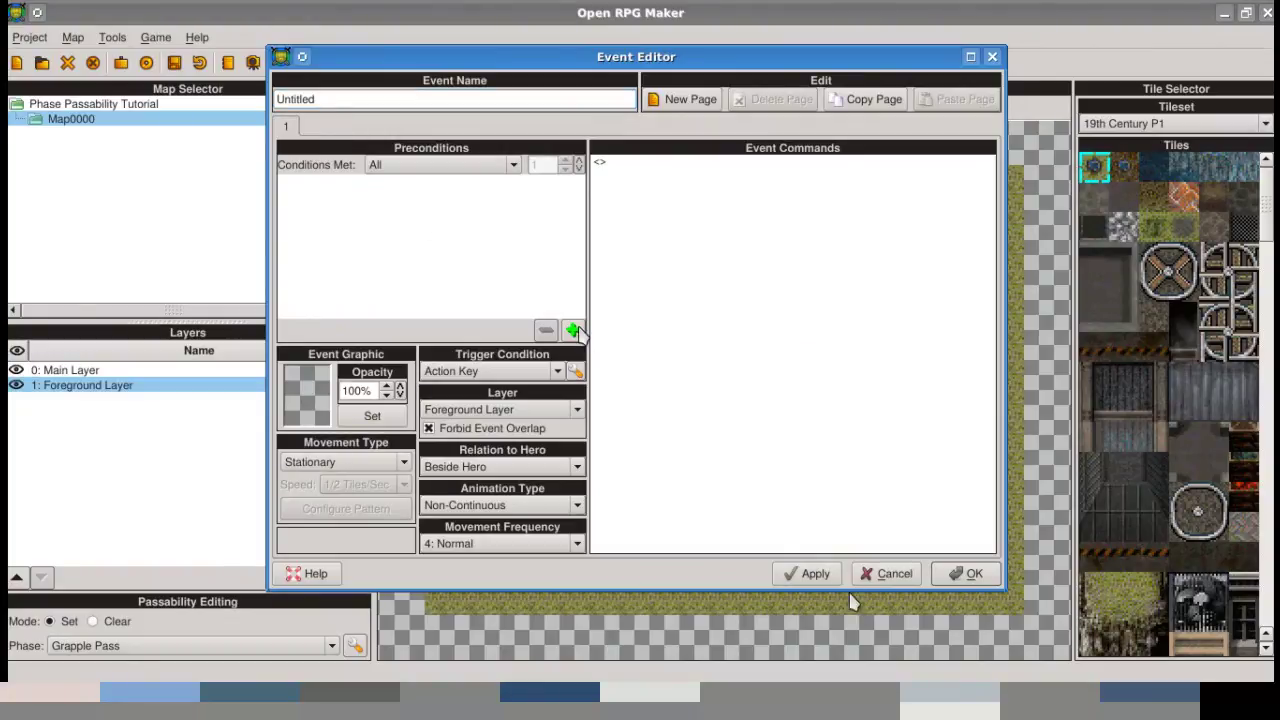
pyautogui.click(885, 574)
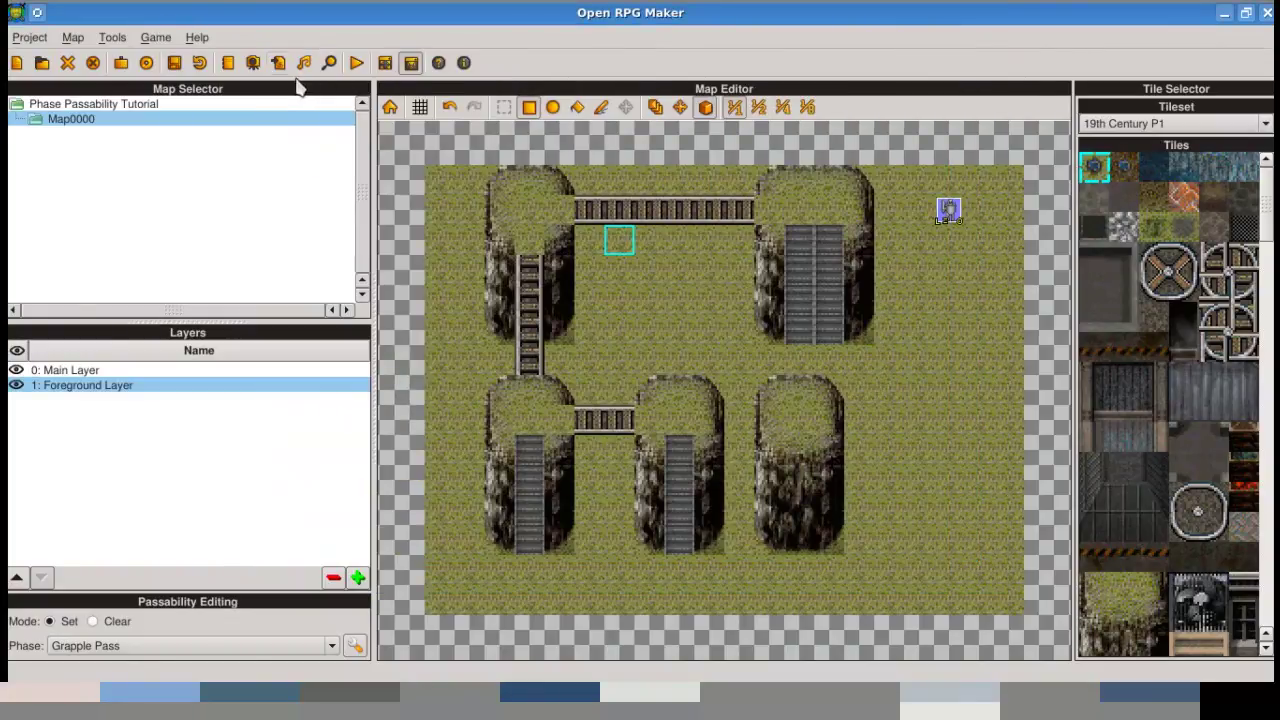
pyautogui.click(228, 62)
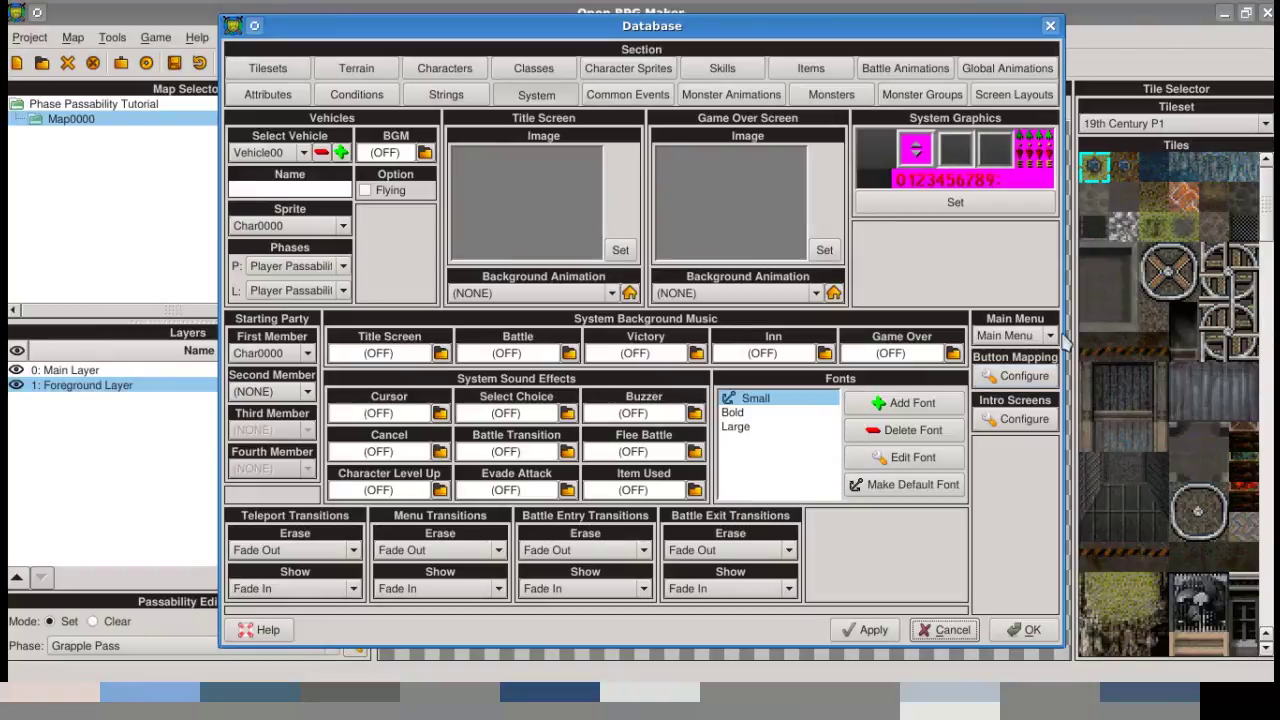
pyautogui.click(1050, 26)
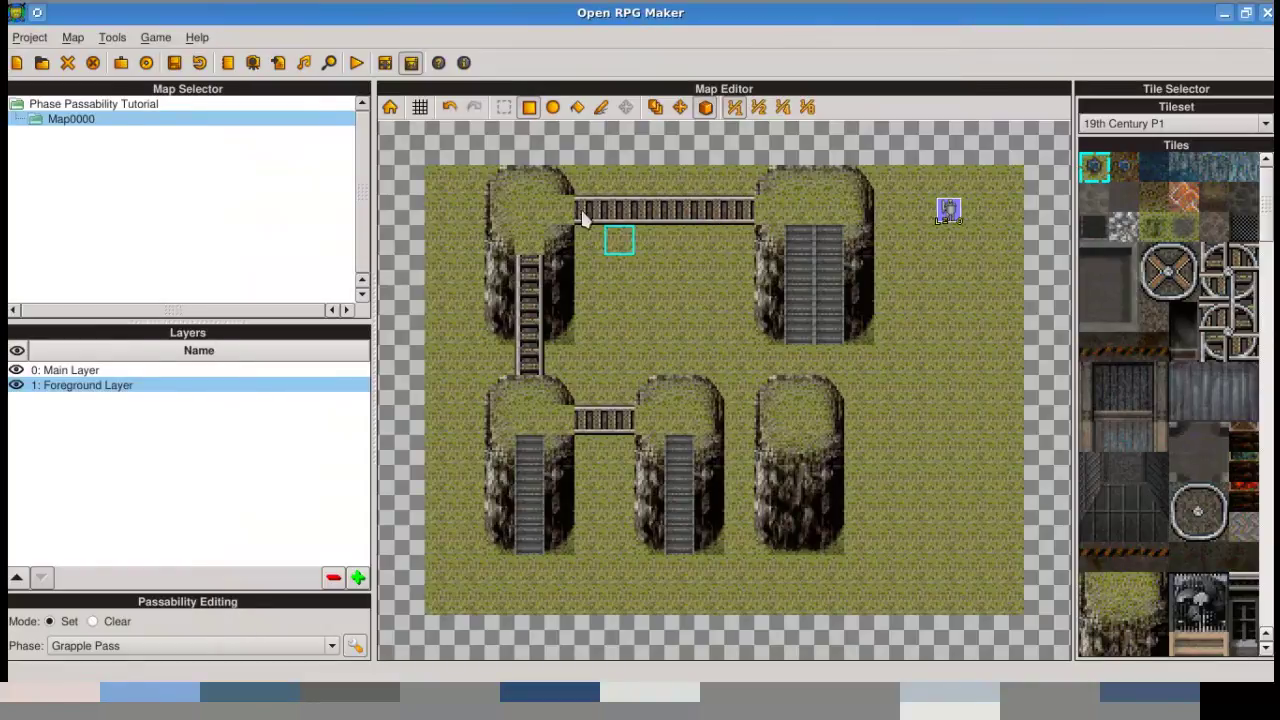
# - Open a new event on the ground tile just below the upper bridge and look over the available map event commands
pyautogui.doubleClick(619, 245)
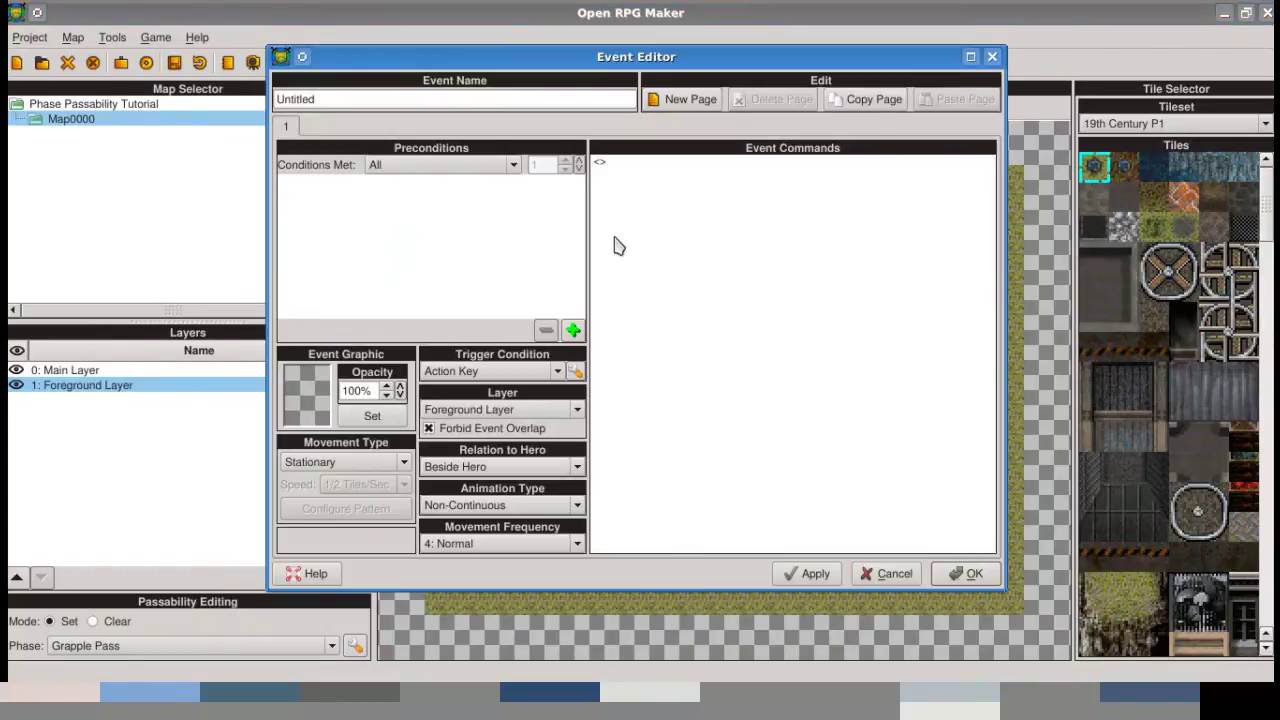
pyautogui.click(631, 163)
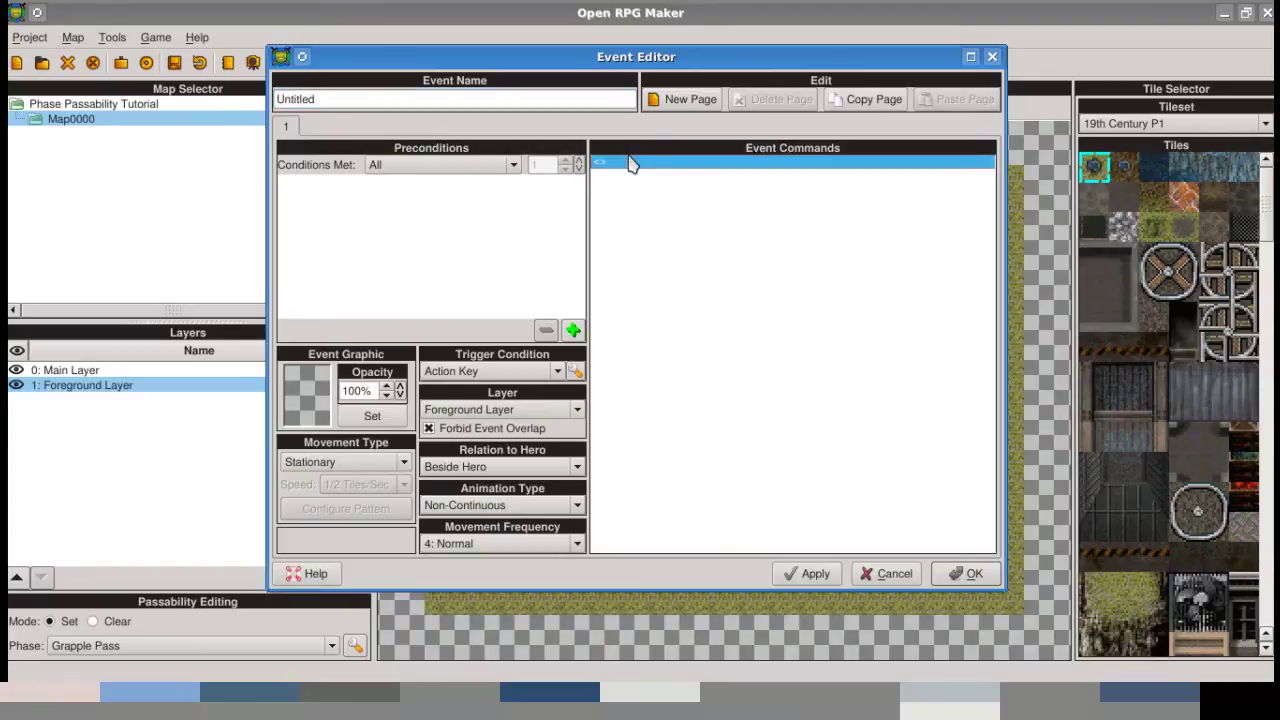
pyautogui.doubleClick(636, 167)
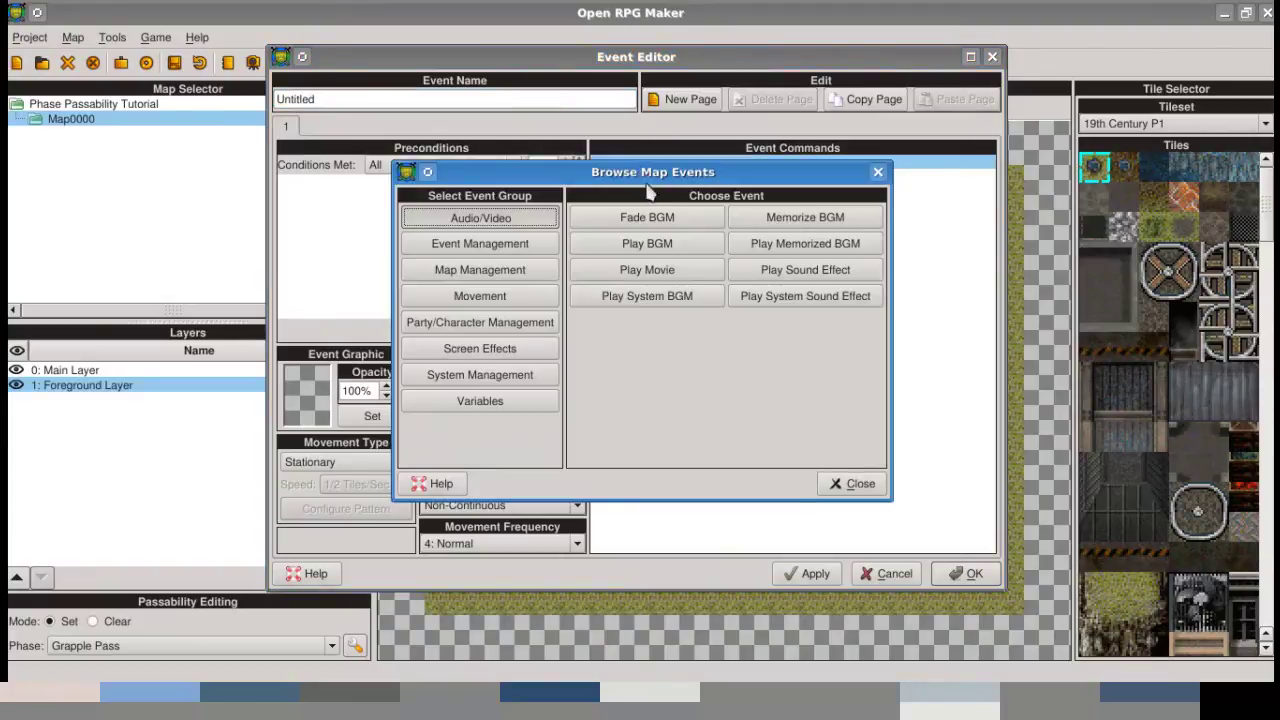
pyautogui.click(845, 484)
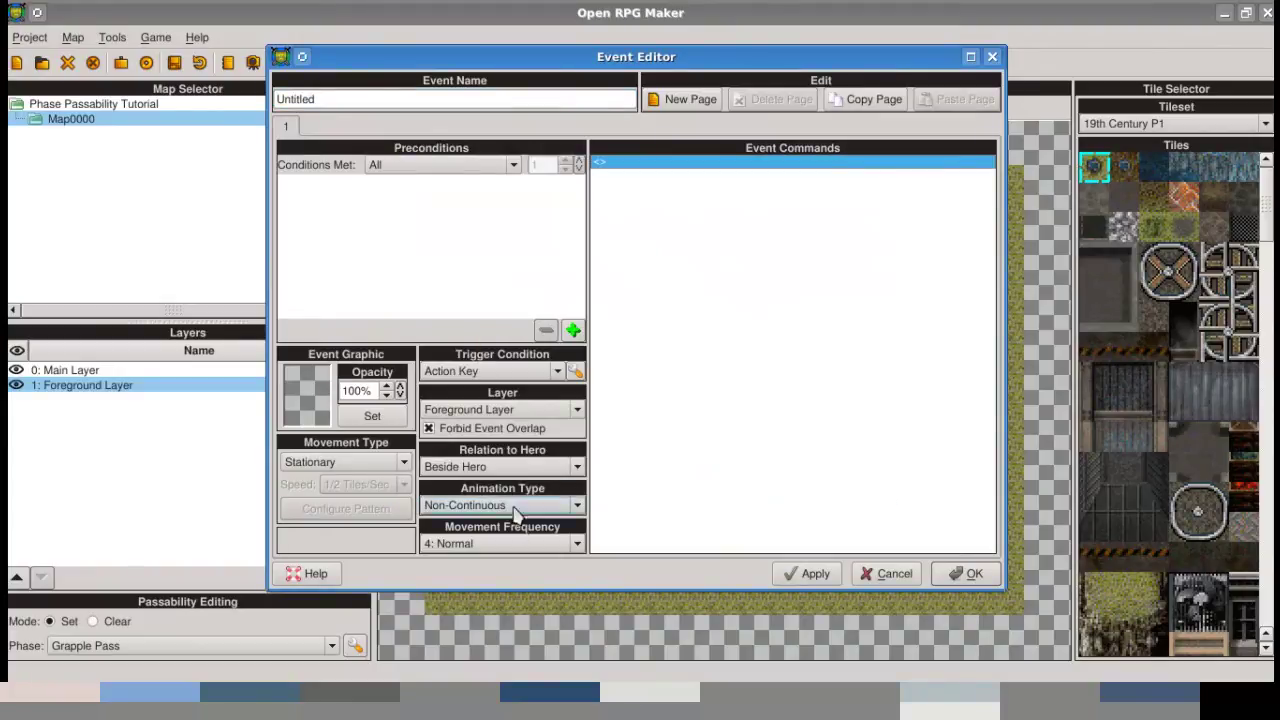
# - Examine the movement pattern options available for the new event's commands, then close the event without adding any command
pyautogui.doubleClick(680, 166)
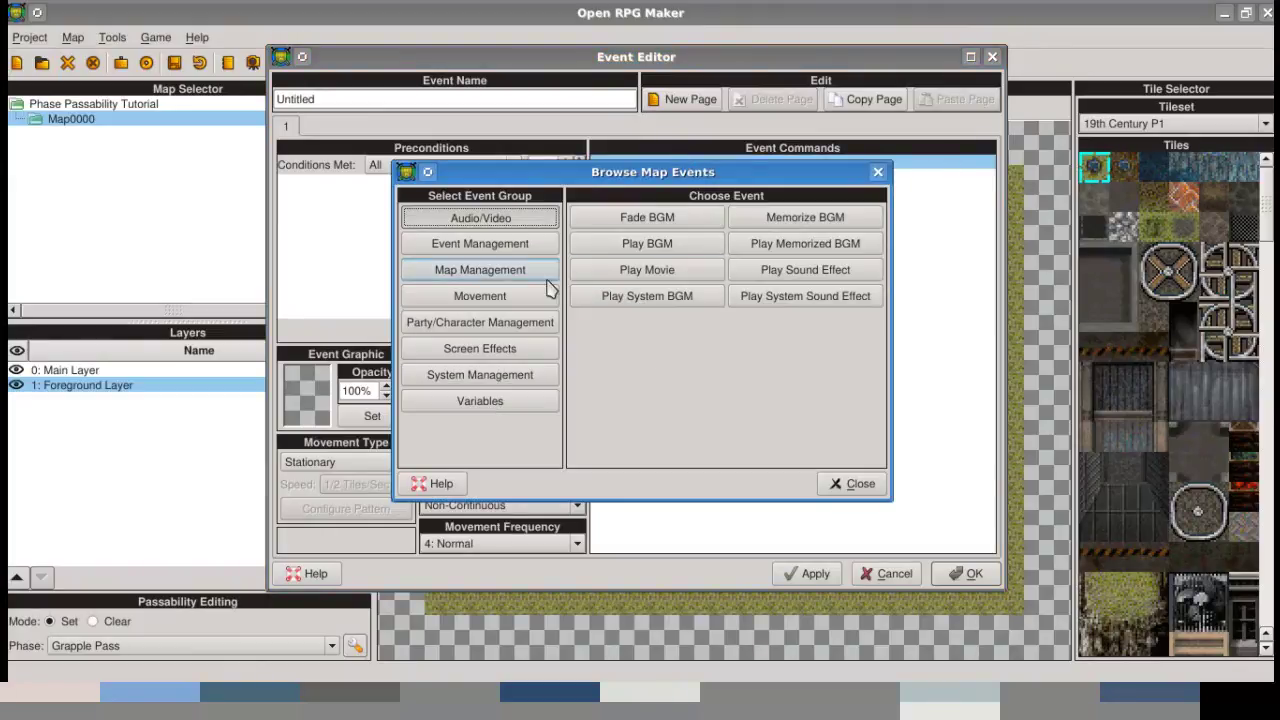
pyautogui.click(488, 296)
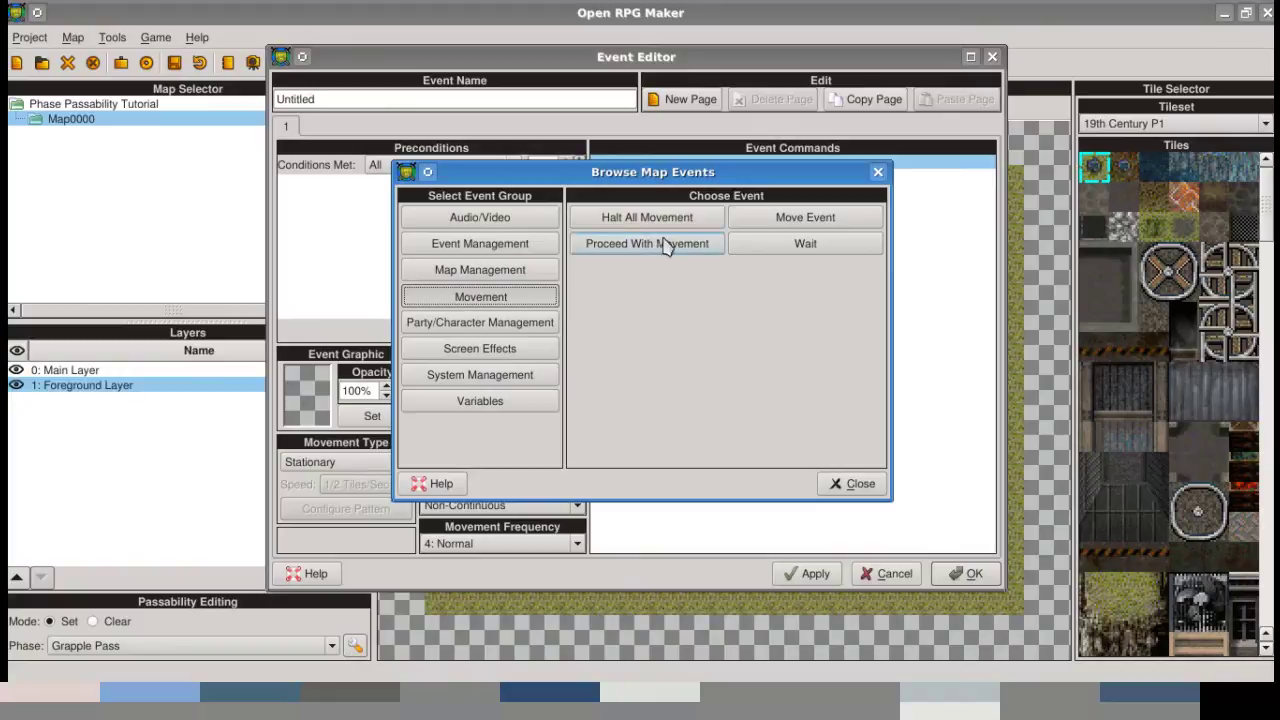
pyautogui.click(795, 240)
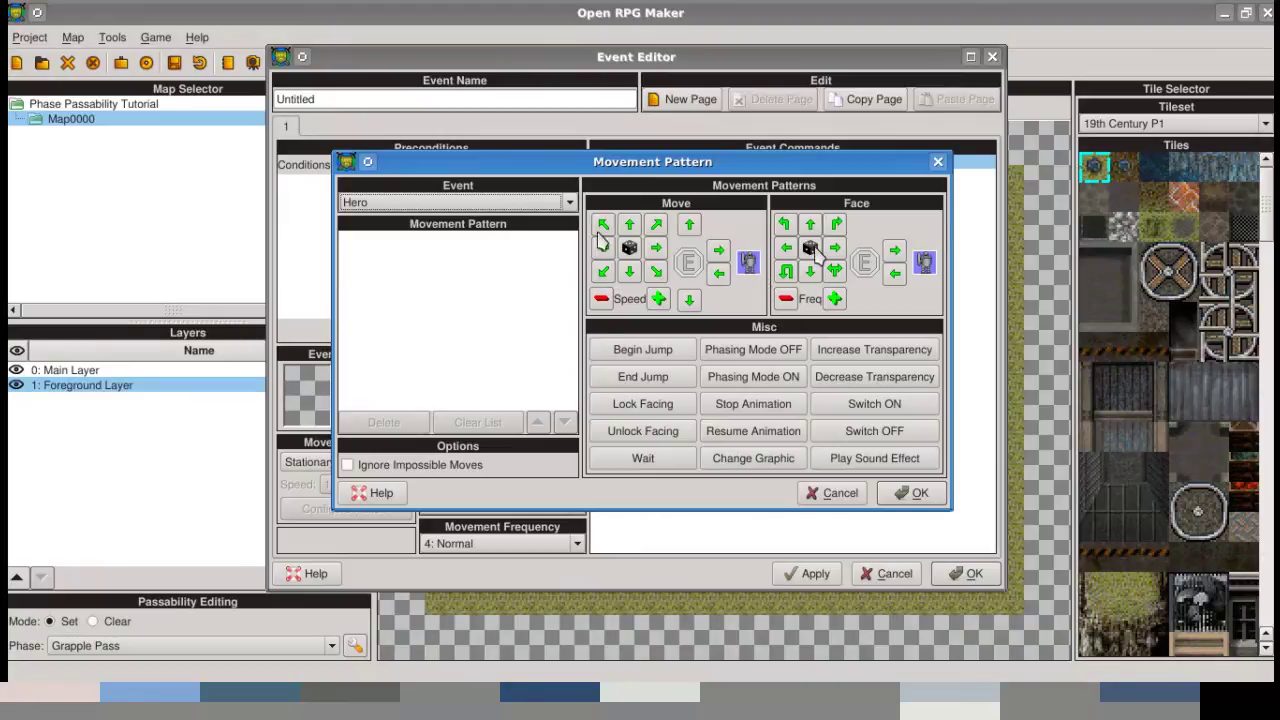
pyautogui.click(393, 245)
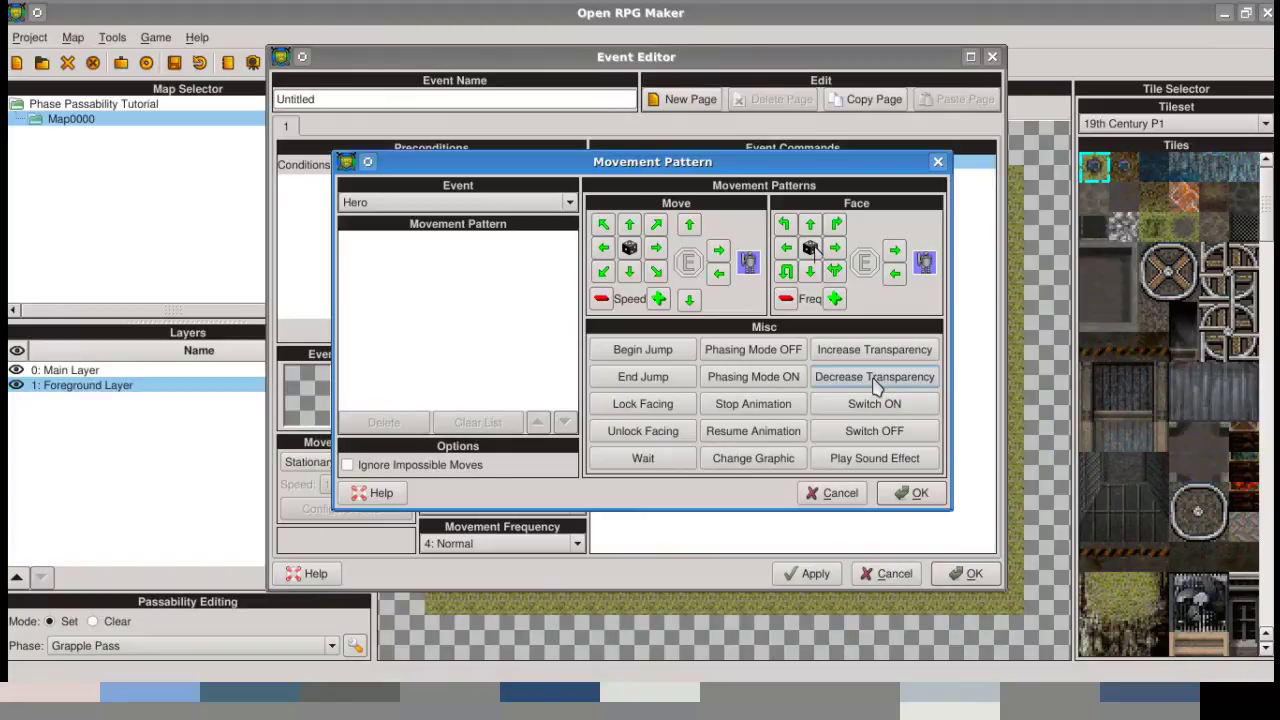
pyautogui.click(838, 505)
pyautogui.click(886, 576)
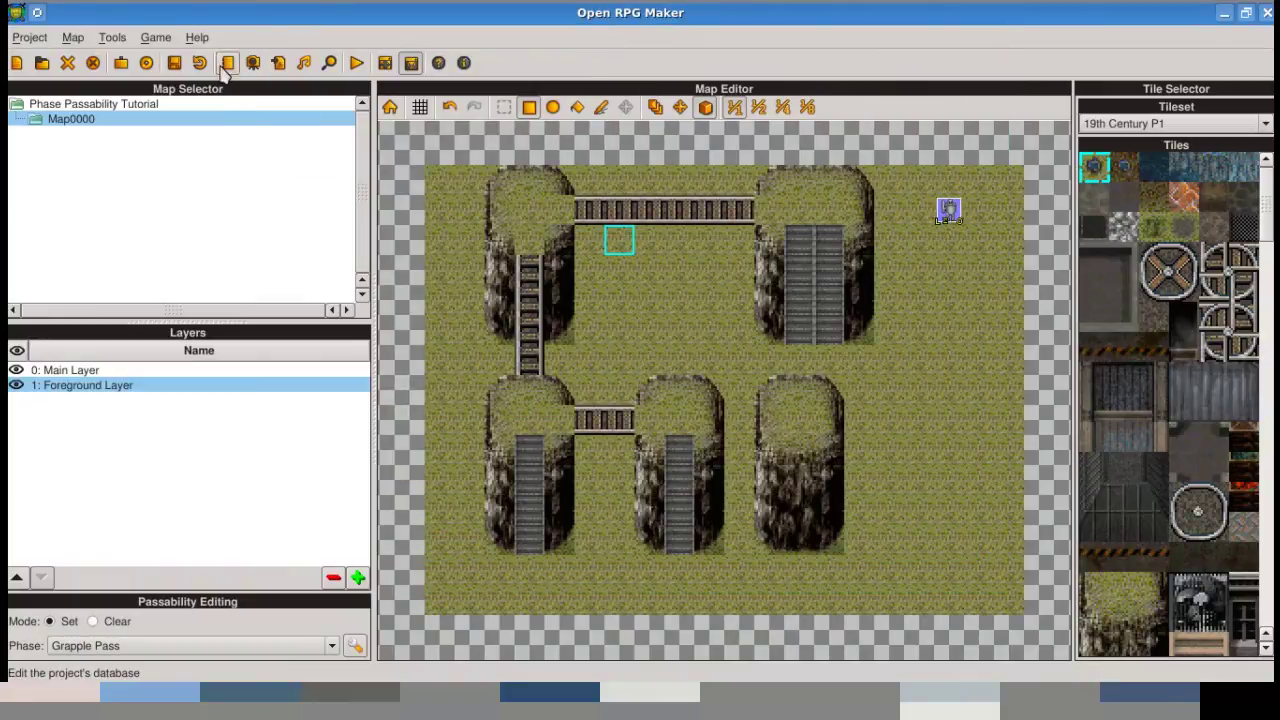
# - Look at the Grapple Arm and Grapple Hook graphics in the database's System Graphics settings again without changing them
pyautogui.click(228, 62)
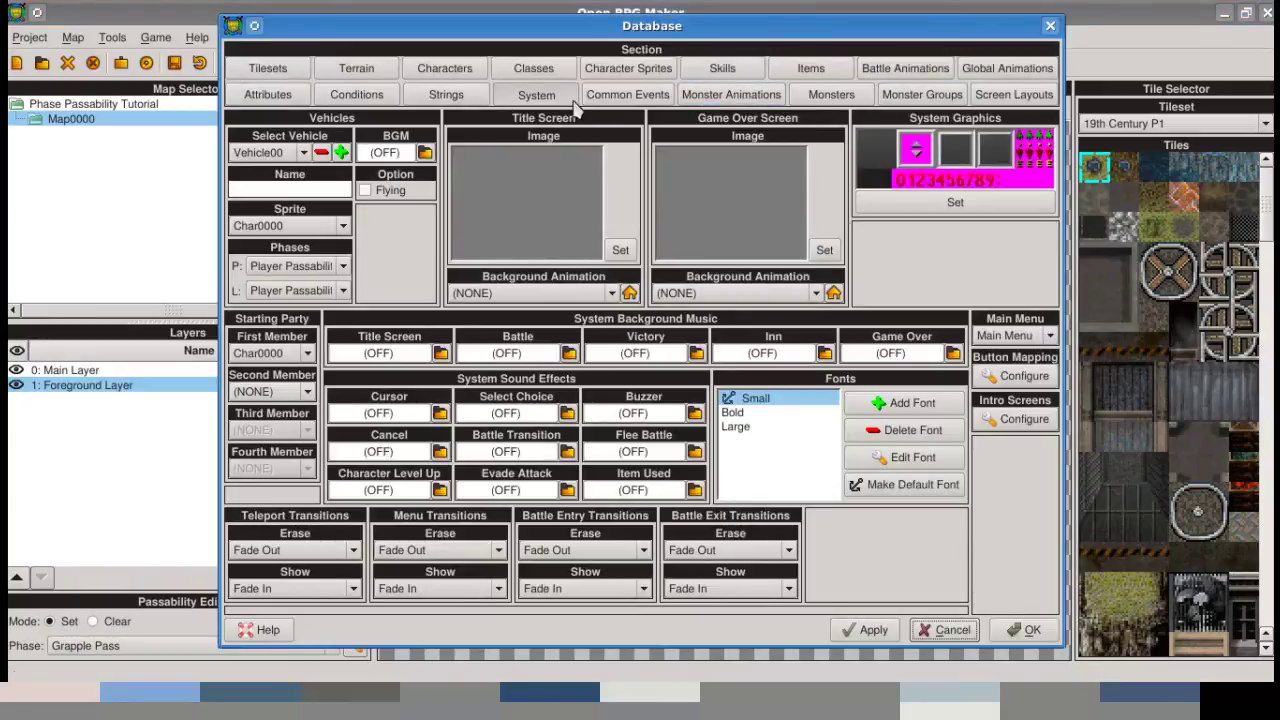
pyautogui.click(954, 203)
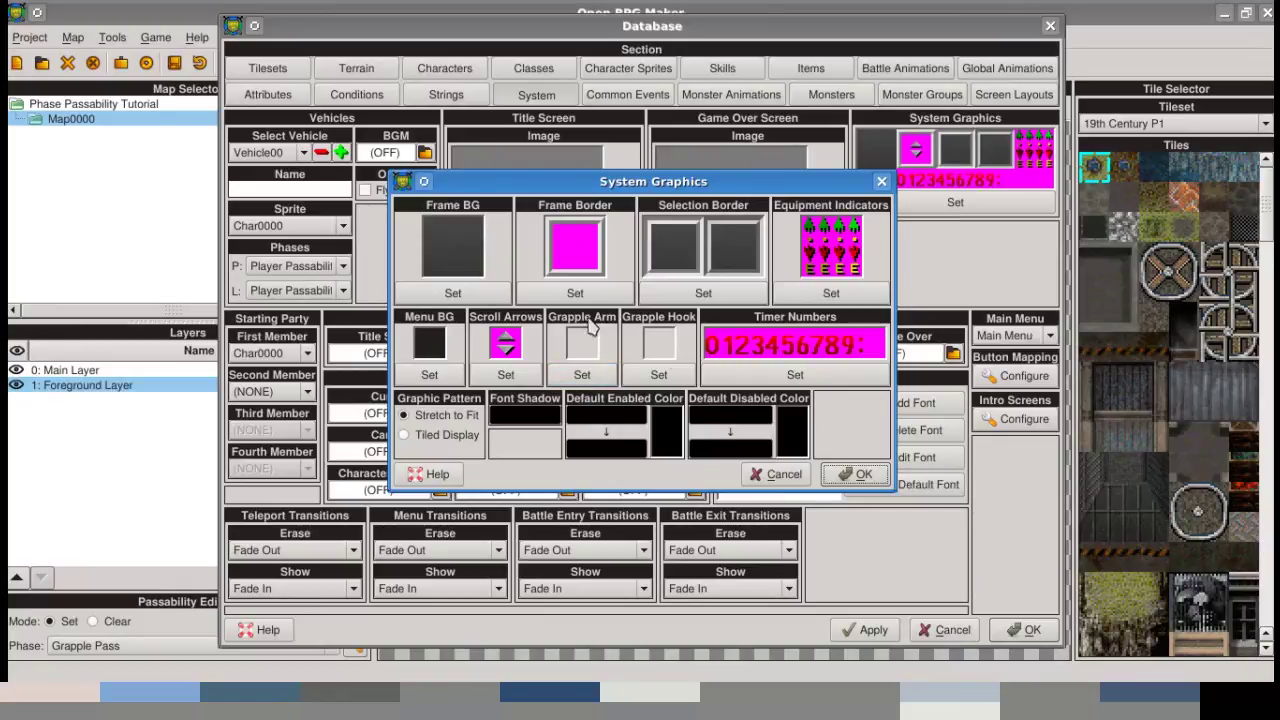
pyautogui.click(779, 474)
pyautogui.click(950, 630)
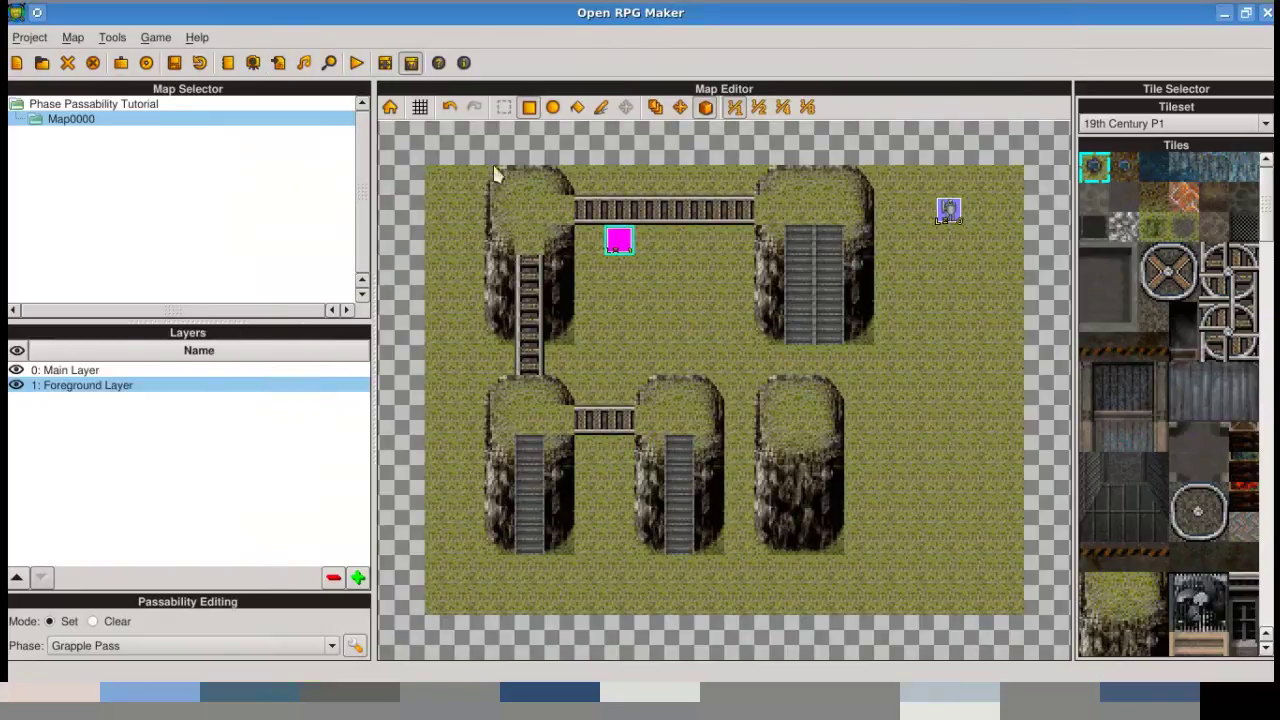
# - Delete the event on the ground tile just below the upper bridge and switch the map to passability editing
pyautogui.rightClick(618, 240)
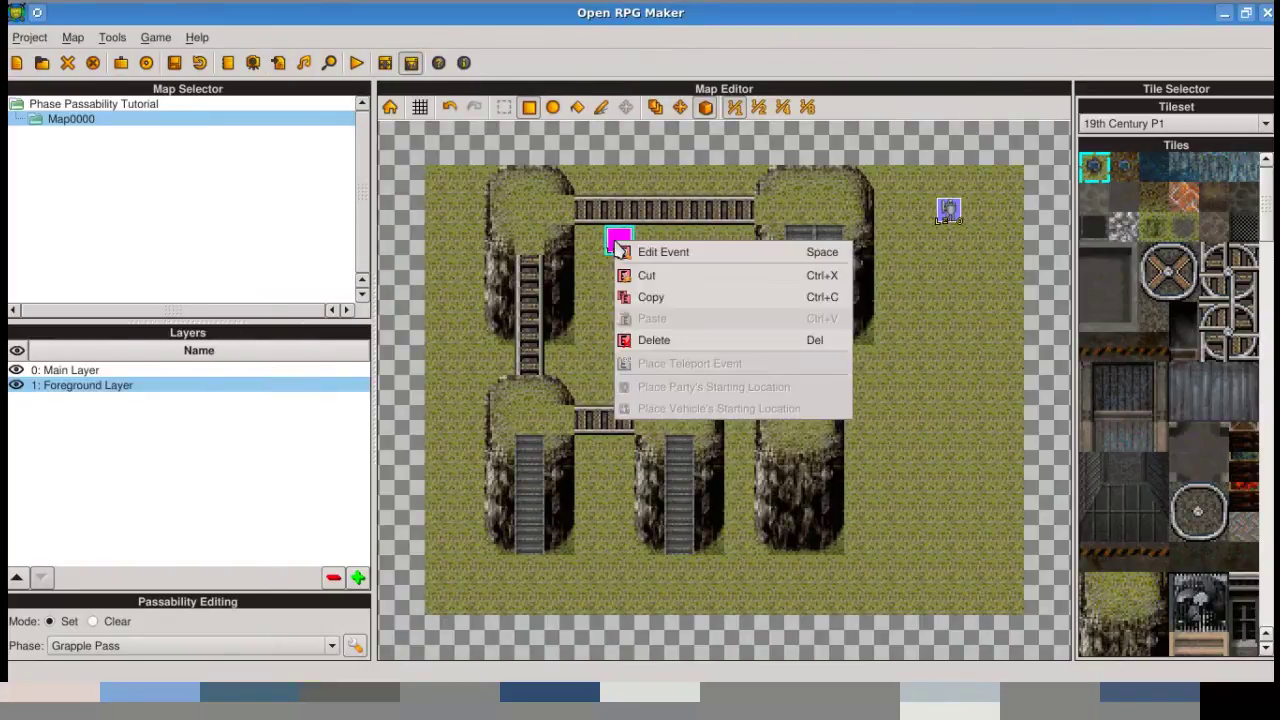
pyautogui.click(672, 340)
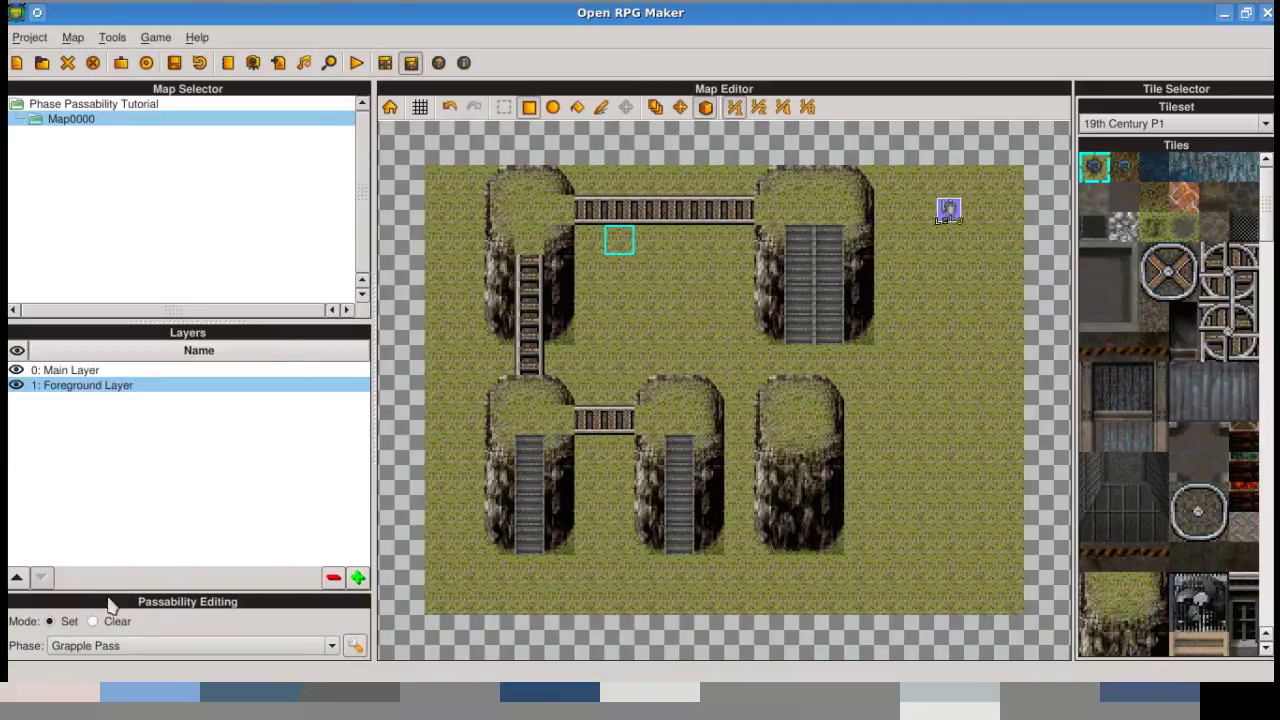
pyautogui.click(680, 107)
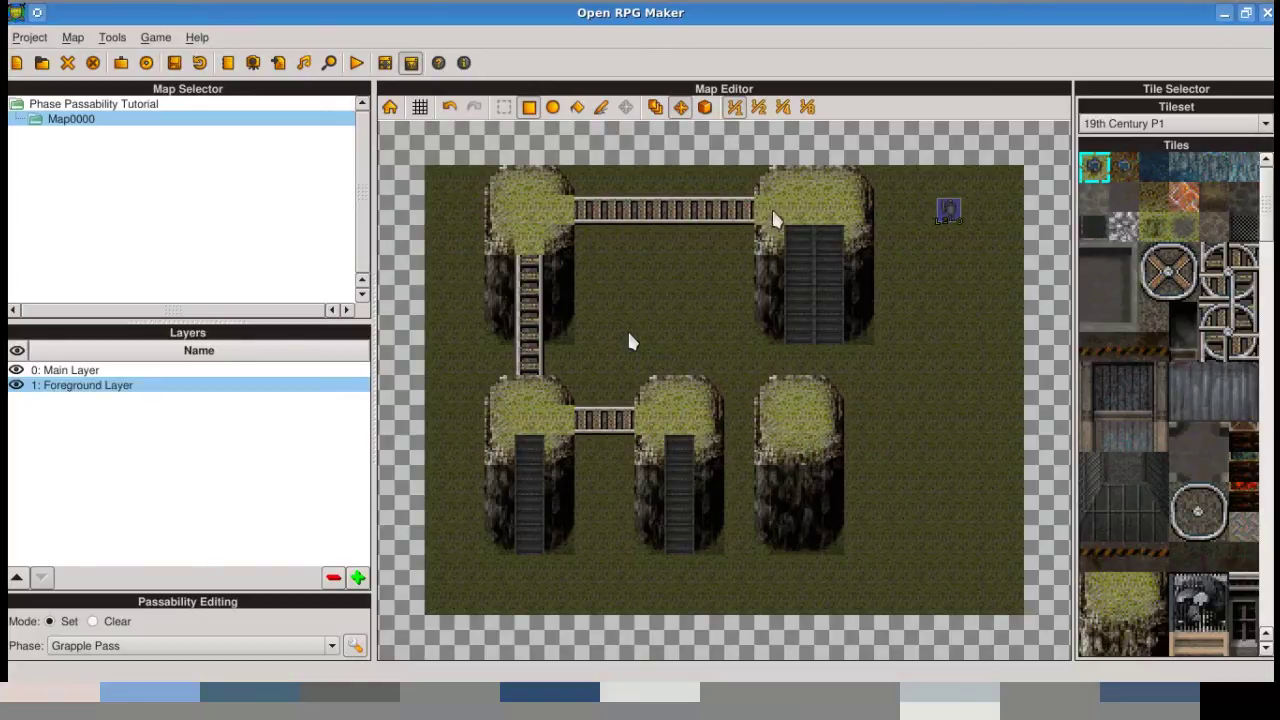
# - Add a third map layer and name it FG Layer 2
pyautogui.click(352, 588)
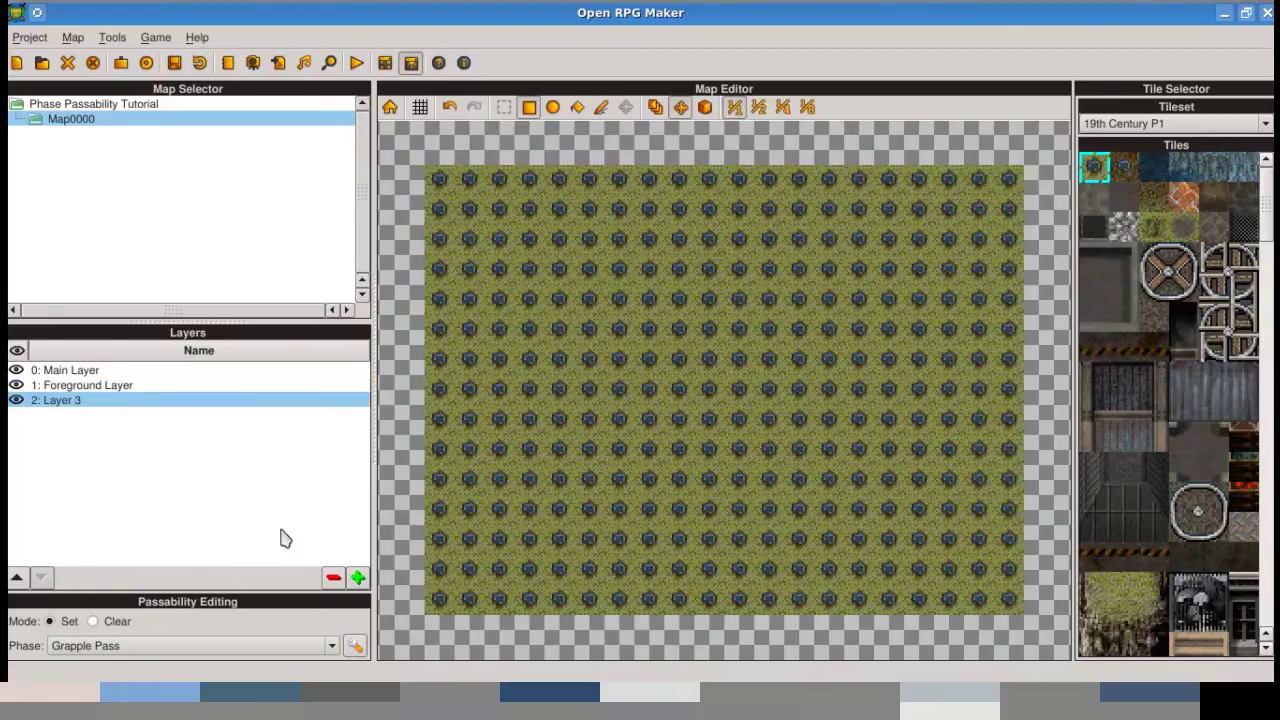
pyautogui.doubleClick(66, 400)
pyautogui.write('B')
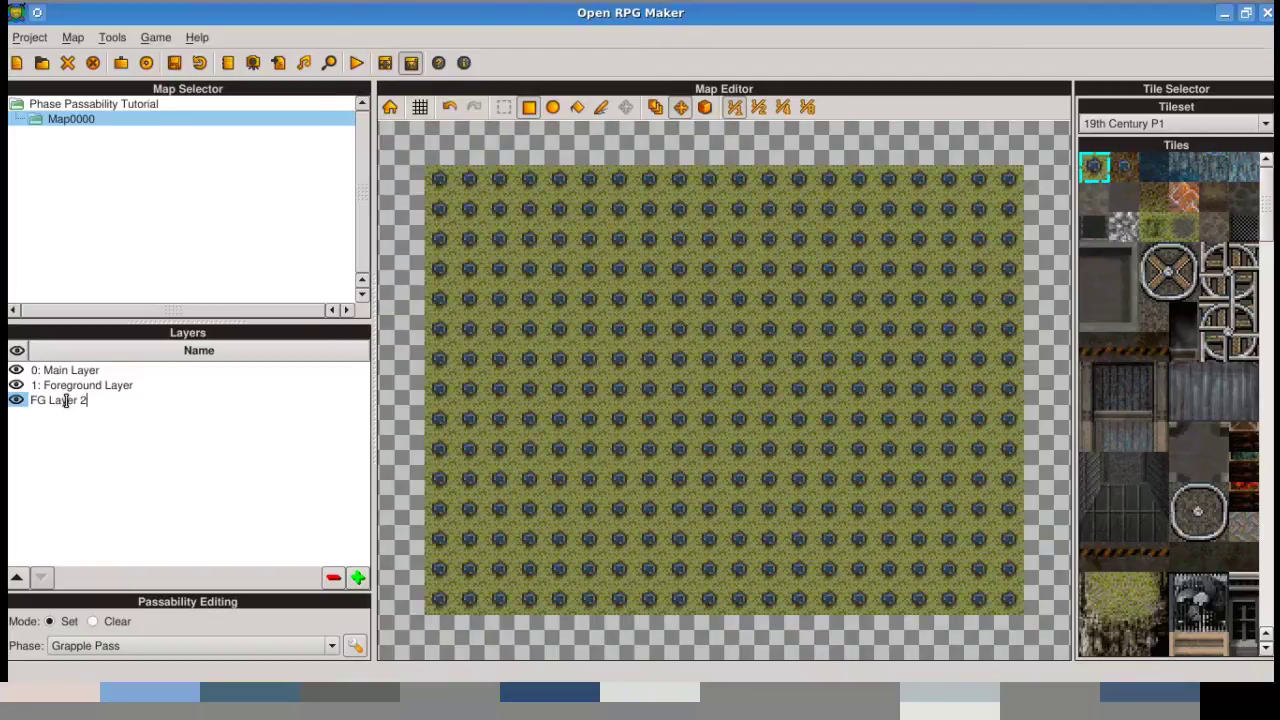
pyautogui.press('Return')
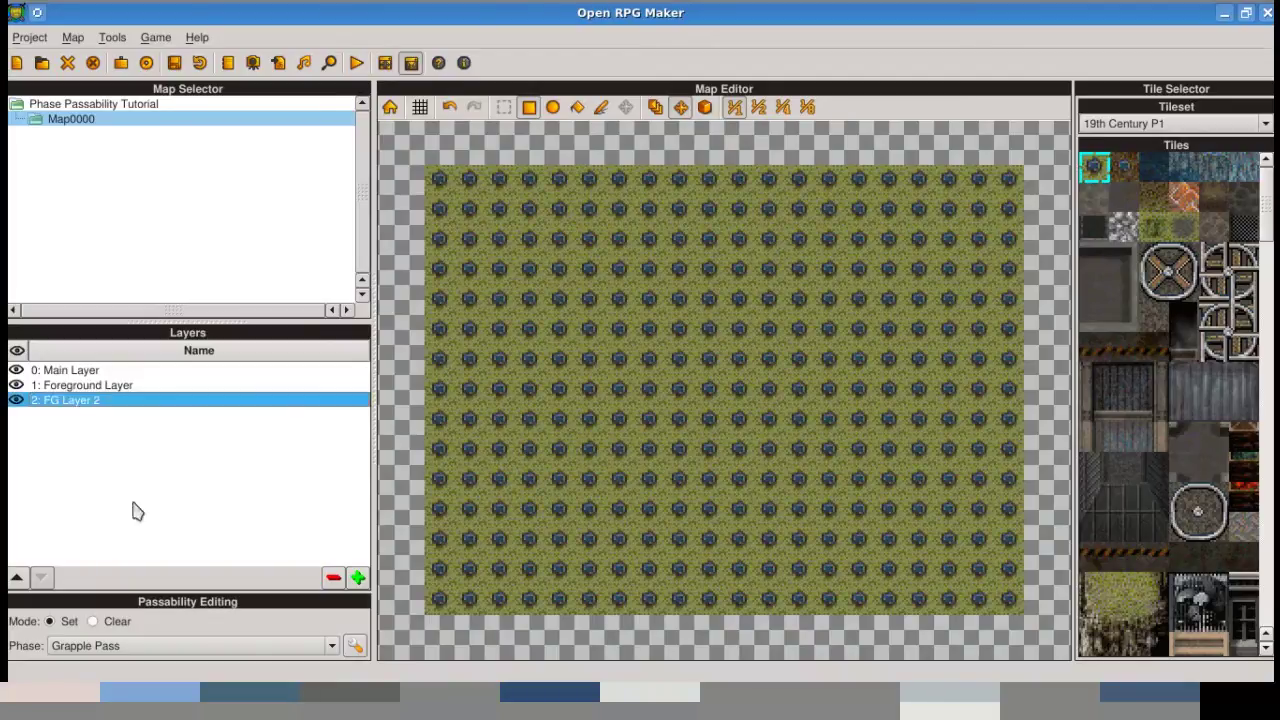
# - Fill FG Layer 2 with the blank tile from the 19th Century P2 tileset and clear its Grapple Pass passability
pyautogui.click(1120, 124)
pyautogui.click(1120, 152)
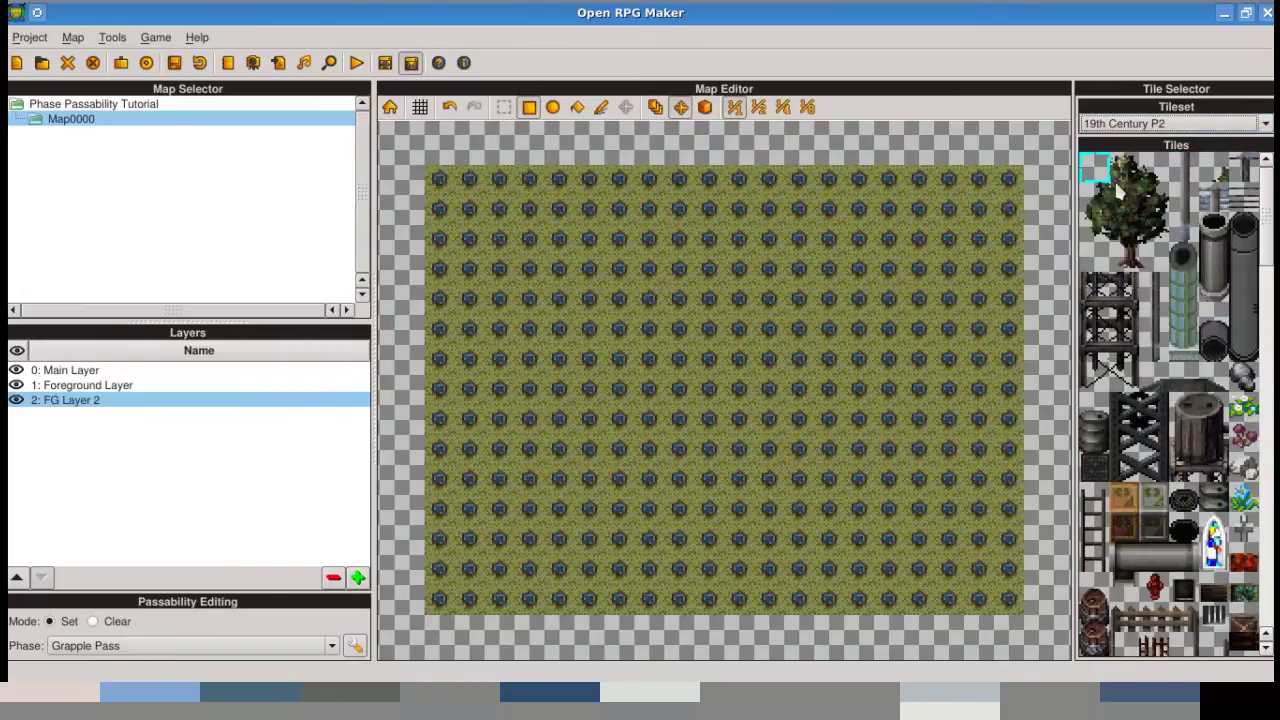
pyautogui.click(577, 107)
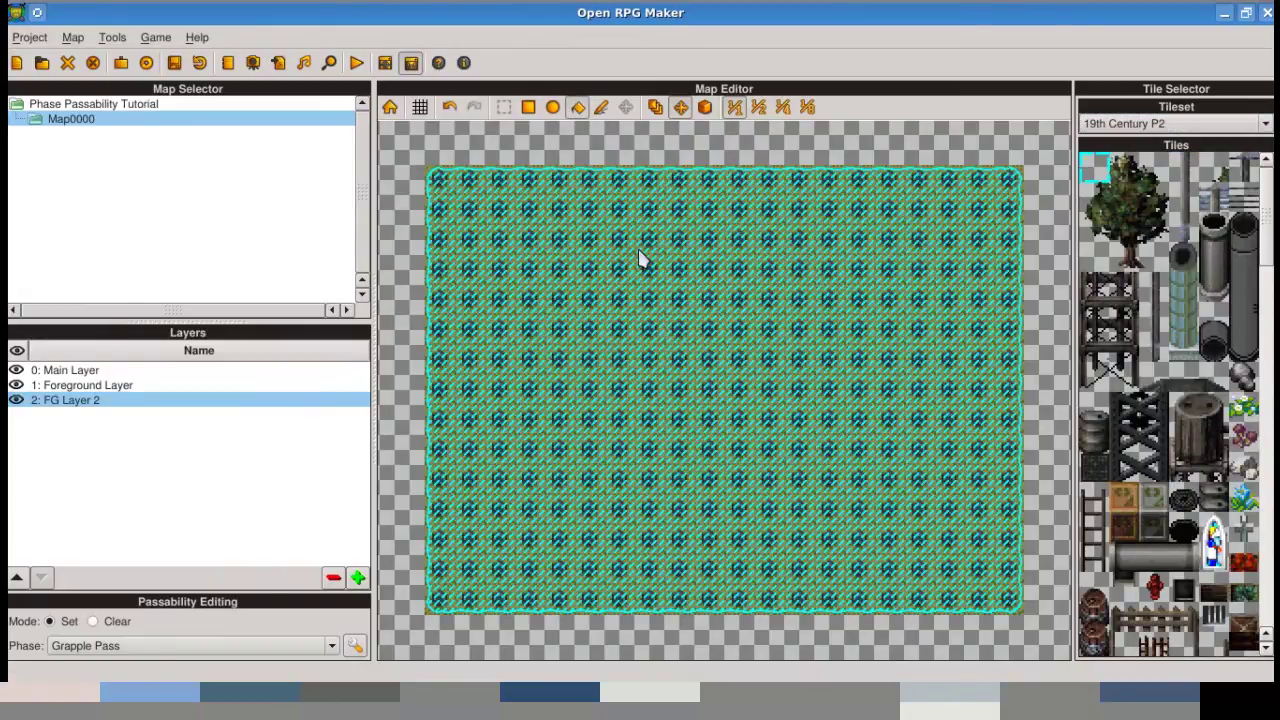
pyautogui.click(120, 620)
pyautogui.click(634, 408)
pyautogui.click(655, 107)
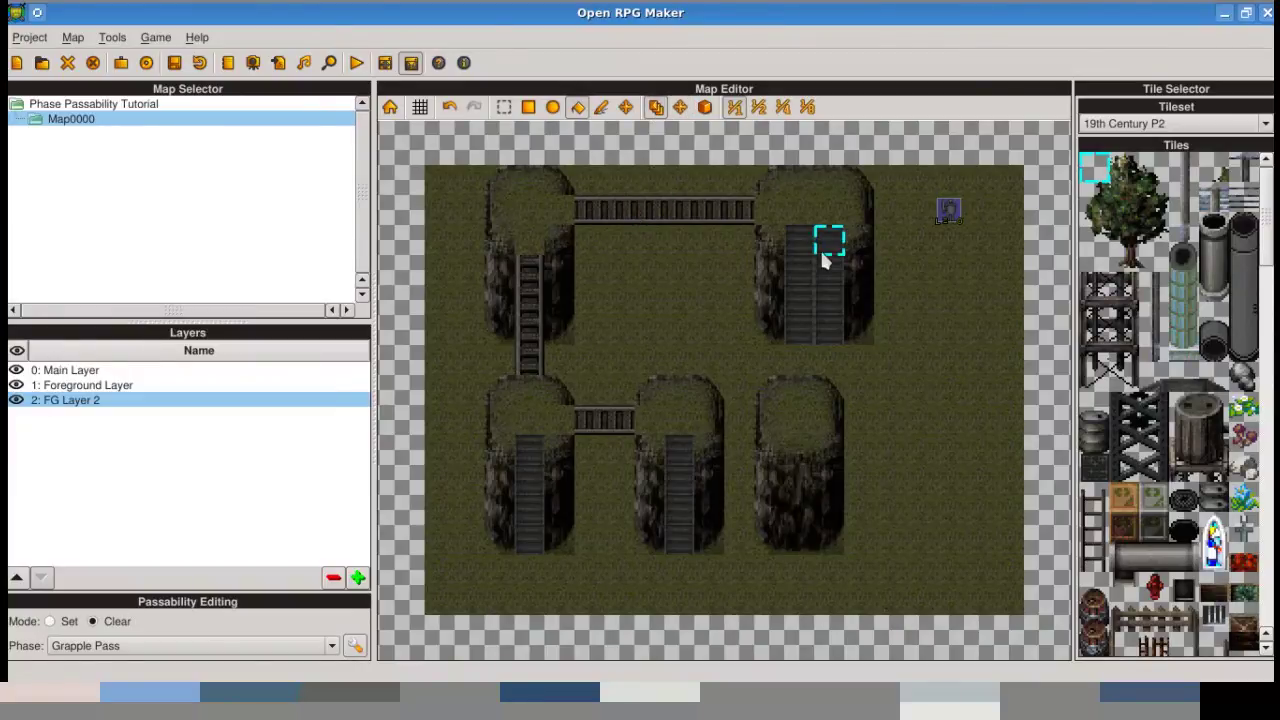
# - Place a single red fire hydrant tile at the back of the upper-right cliff top on FG Layer 2
pyautogui.scroll(-3, 1110, 405)
pyautogui.click(1155, 372)
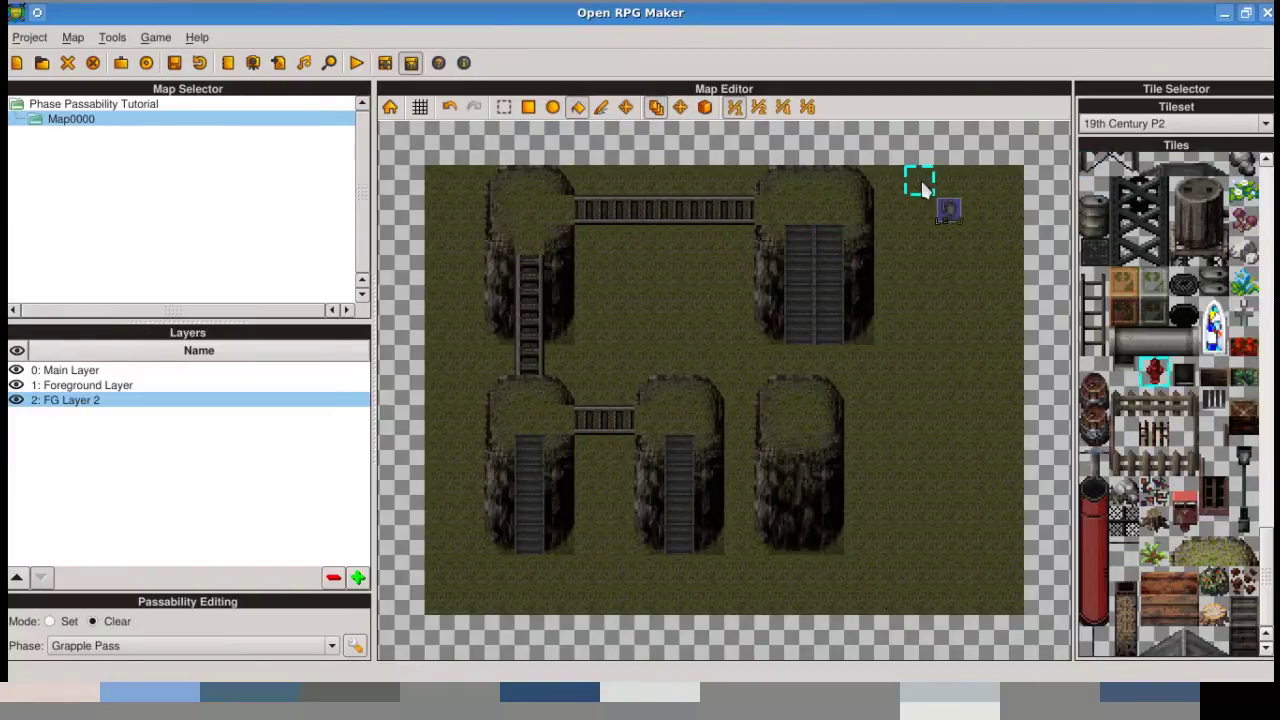
pyautogui.click(601, 107)
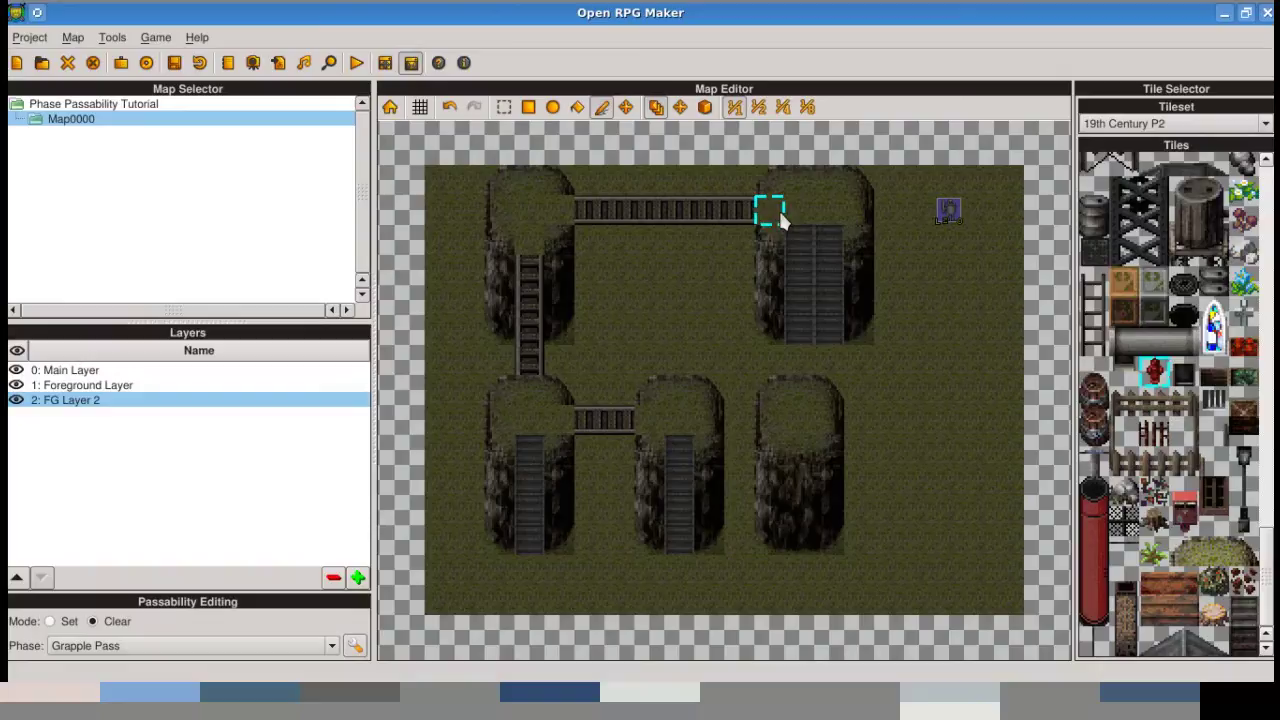
pyautogui.click(826, 182)
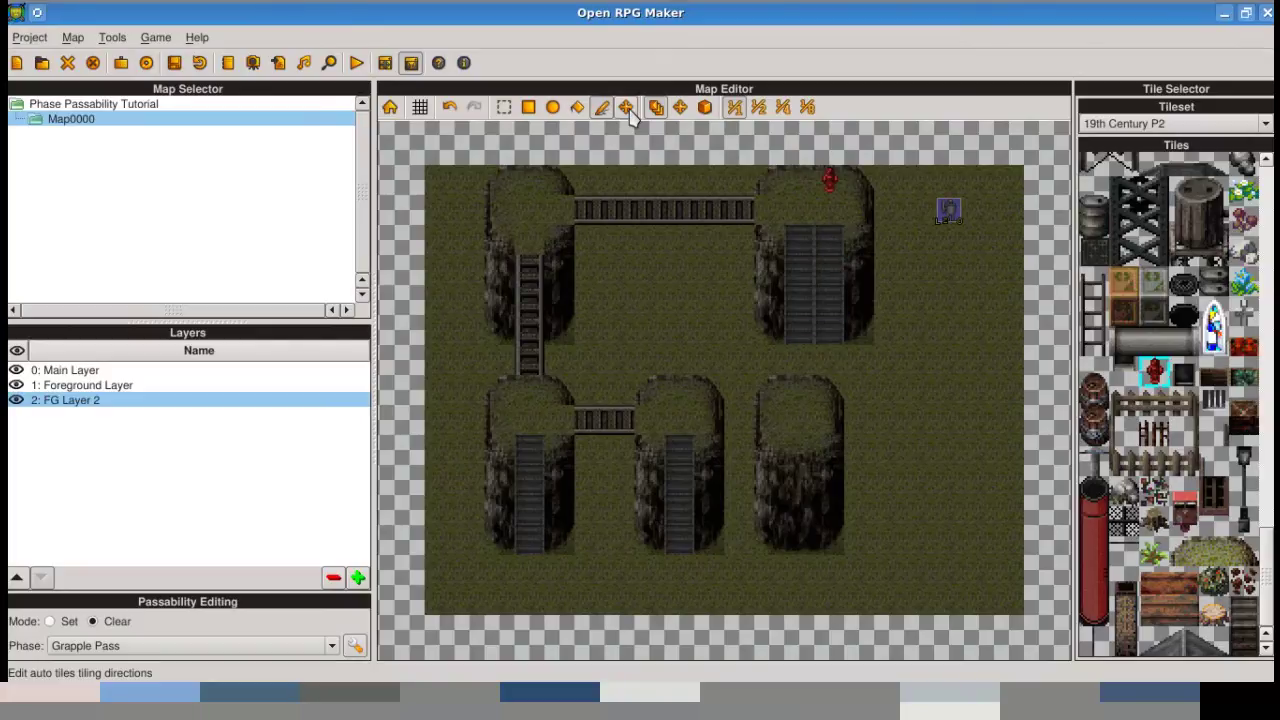
# - Clear Player Passability on the Foreground Layer for the tile beneath the fire hydrant
pyautogui.click(134, 385)
pyautogui.click(107, 647)
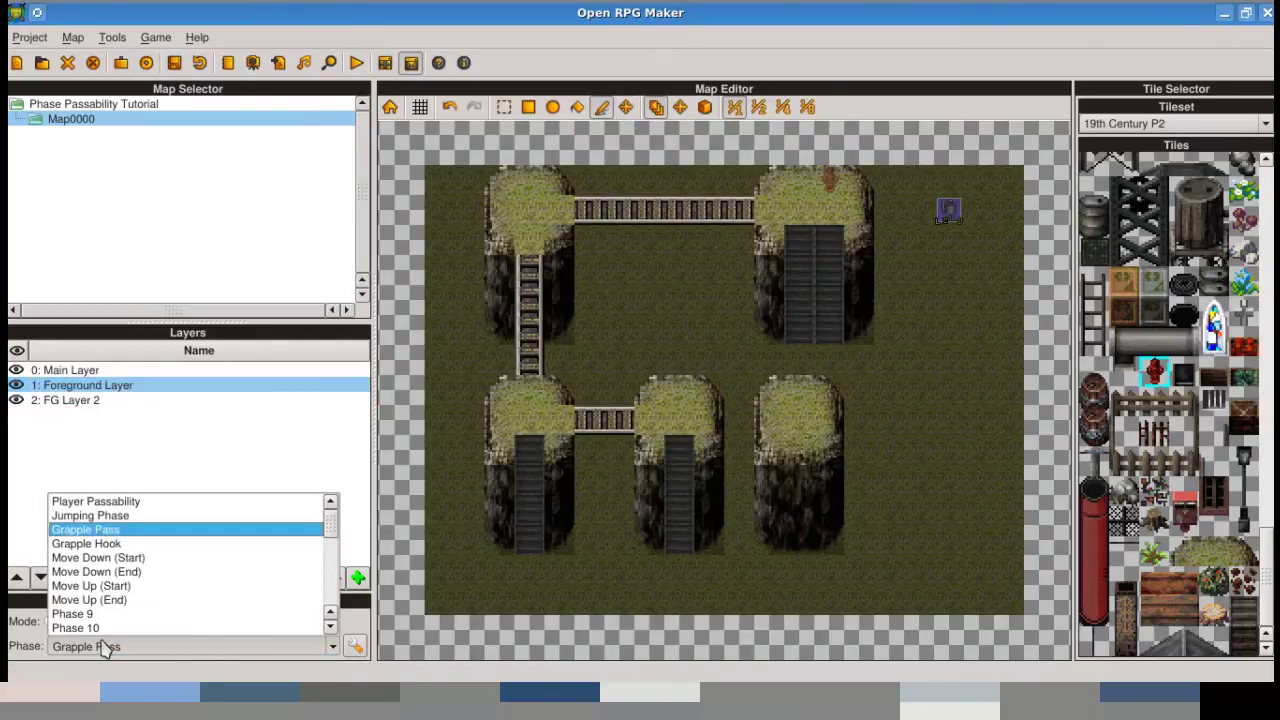
pyautogui.click(116, 501)
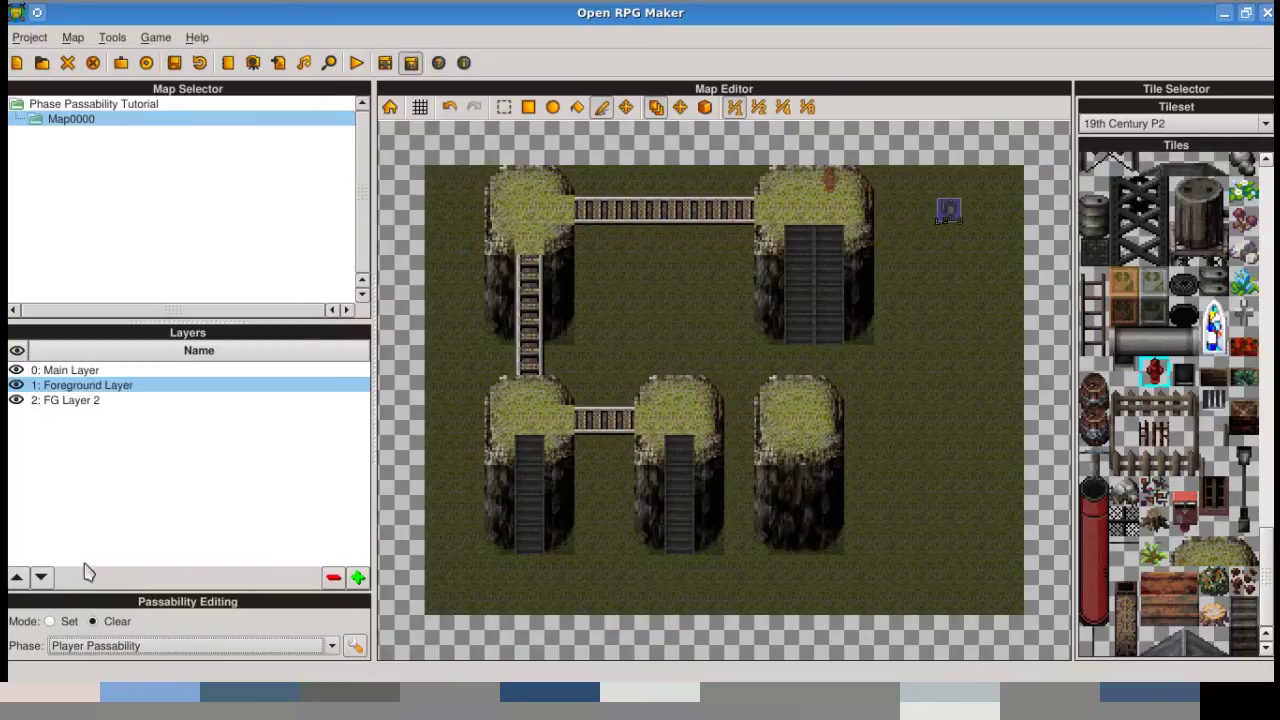
pyautogui.click(66, 621)
pyautogui.click(702, 107)
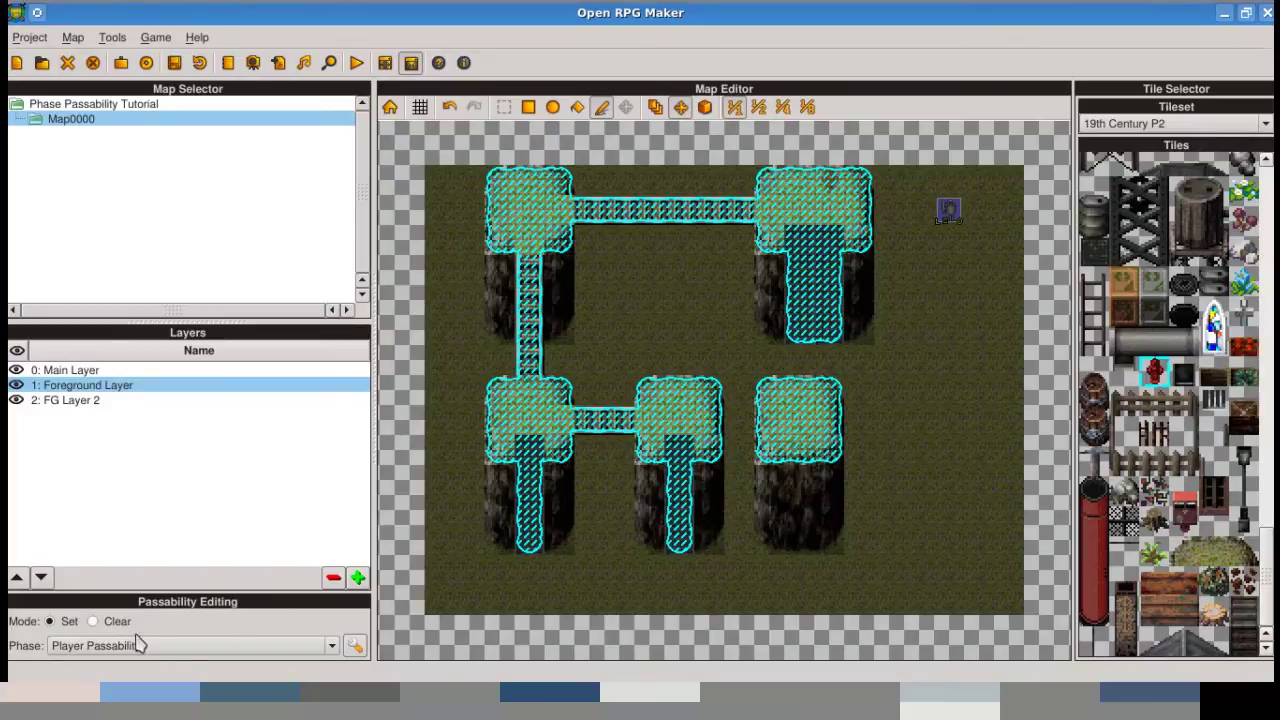
pyautogui.click(92, 621)
pyautogui.click(833, 186)
# - Set Jumping Phase passability on the Foreground Layer for the tile beneath the fire hydrant
pyautogui.scroll(-1, 171, 646)
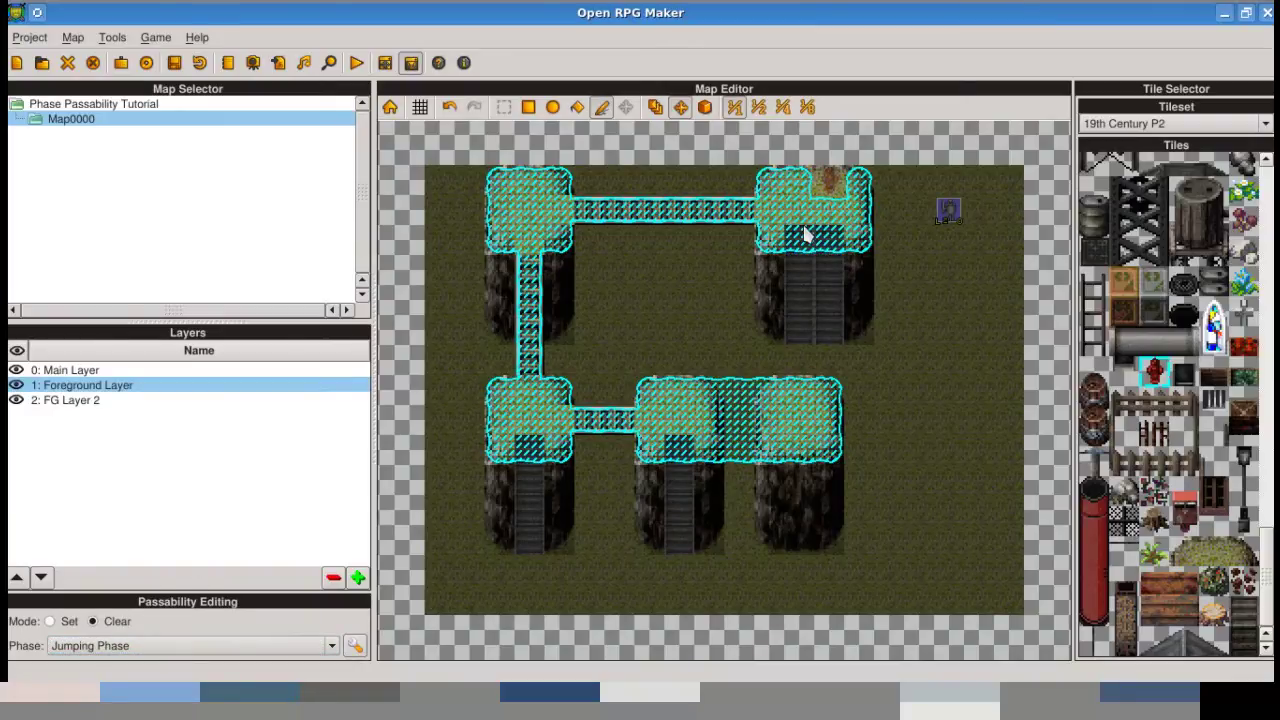
pyautogui.scroll(1, 149, 648)
pyautogui.scroll(-1, 149, 648)
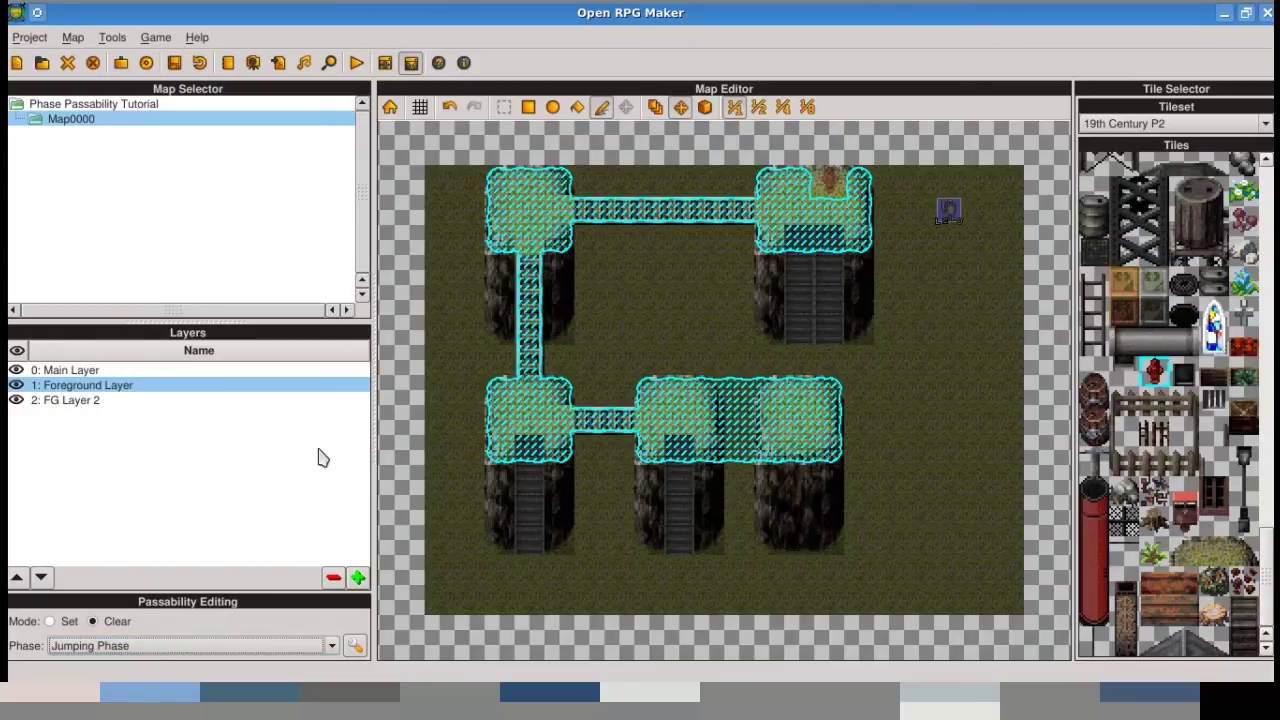
pyautogui.click(70, 622)
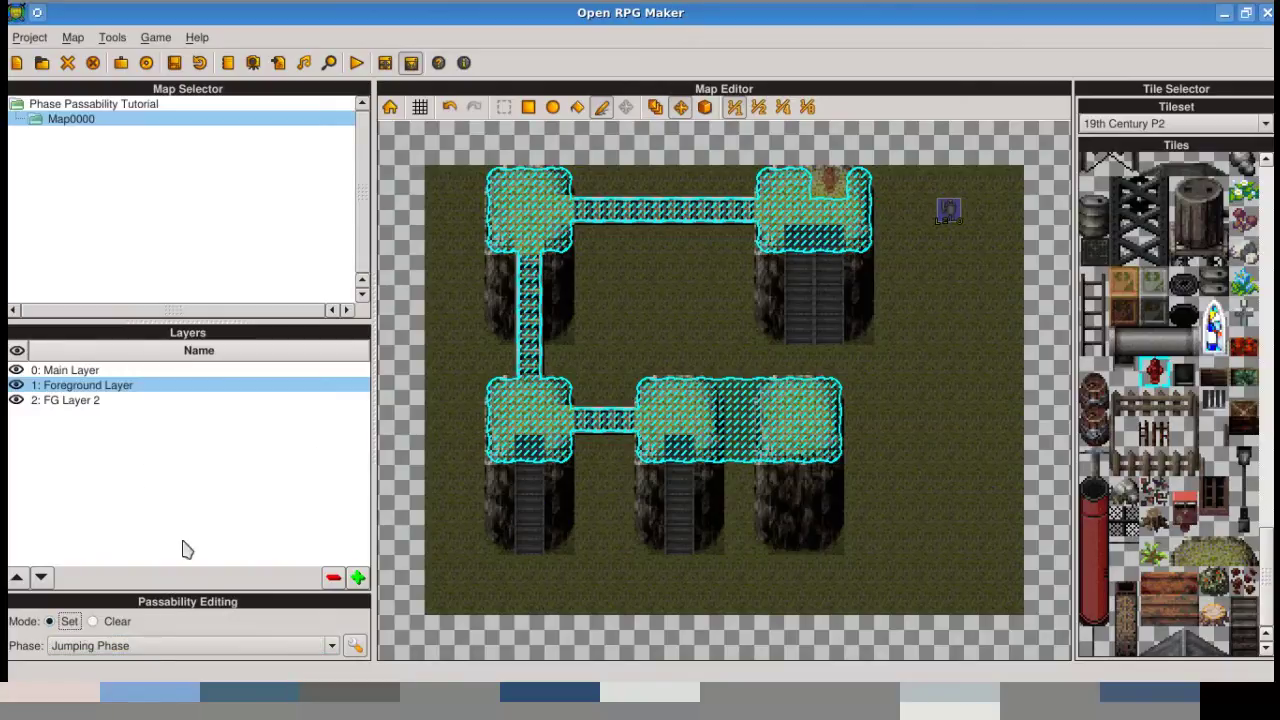
pyautogui.click(836, 176)
# - Set Grapple Pass passability over the entire Foreground Layer with the rectangle tool
pyautogui.click(143, 648)
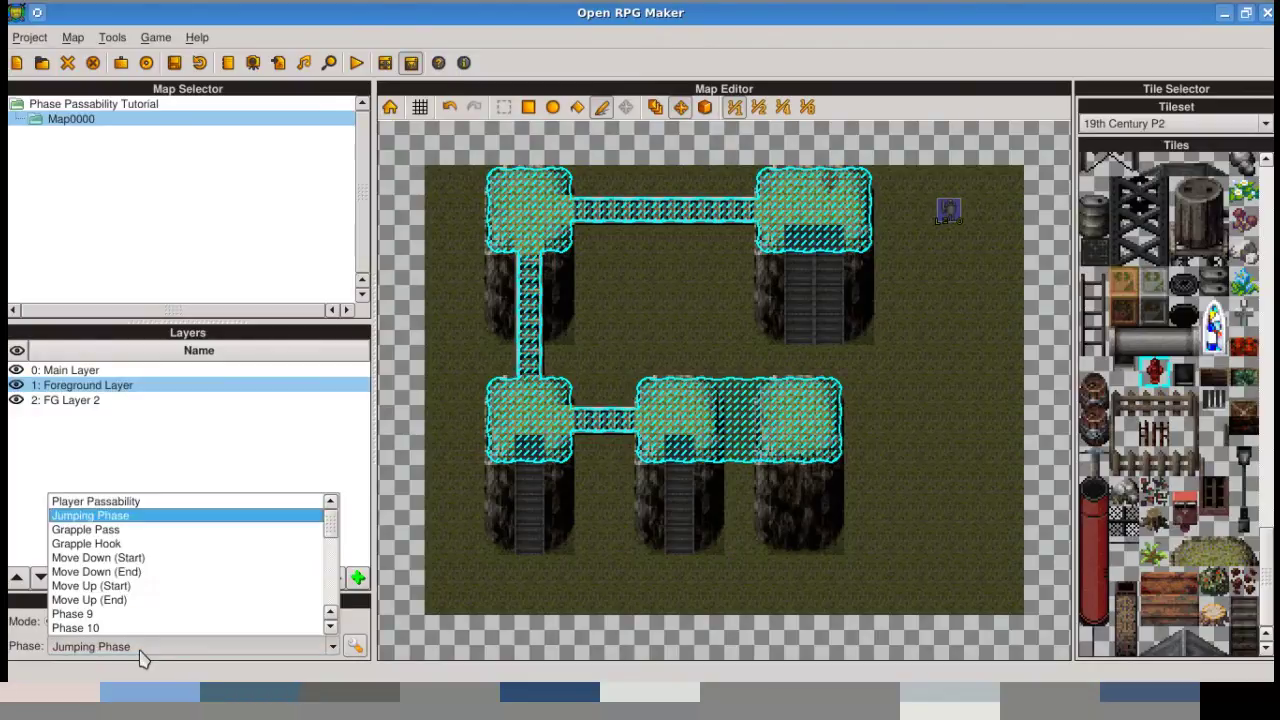
pyautogui.click(155, 541)
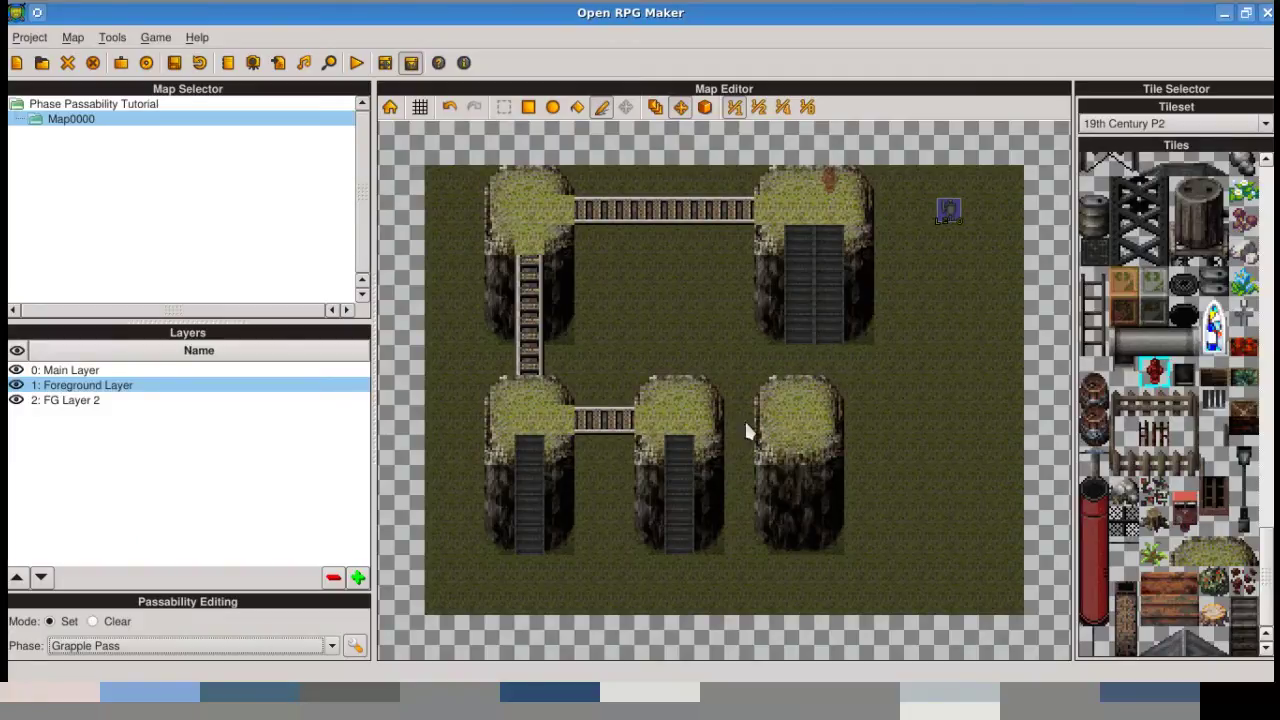
pyautogui.click(528, 107)
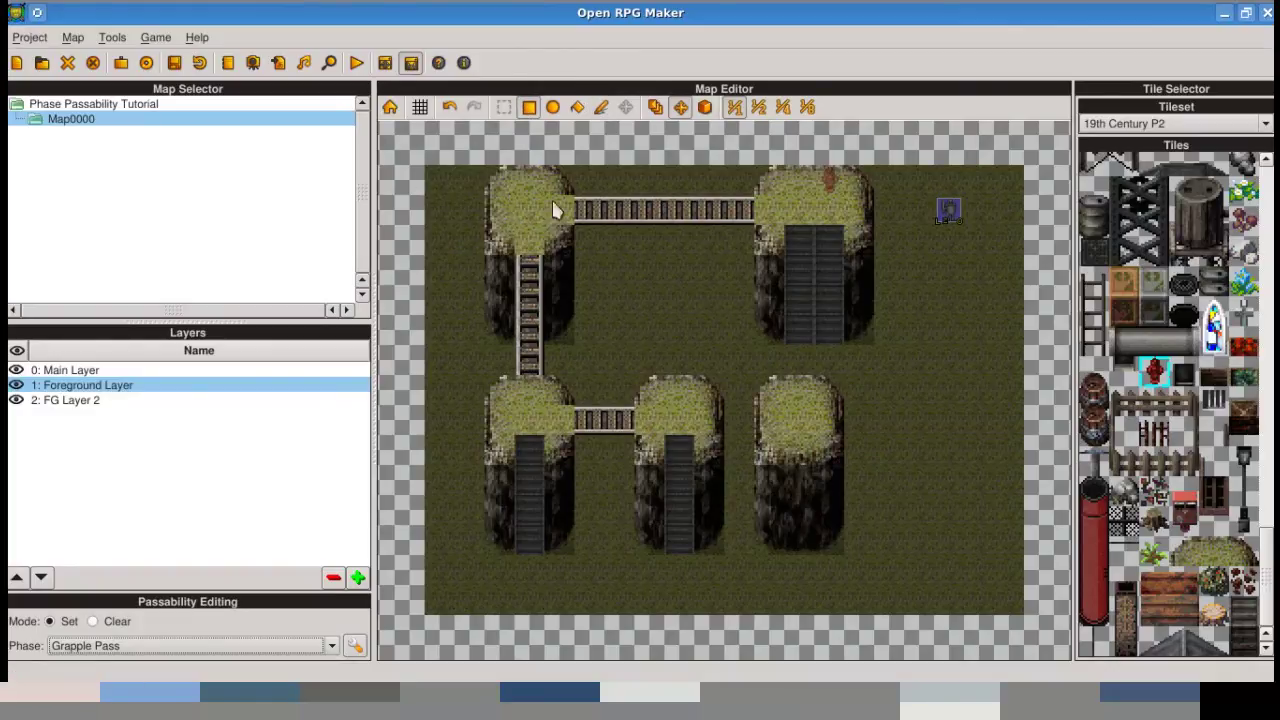
pyautogui.moveTo(434, 180)
pyautogui.mouseDown()
pyautogui.moveTo(822, 354)
pyautogui.moveTo(1010, 603)
pyautogui.mouseUp()
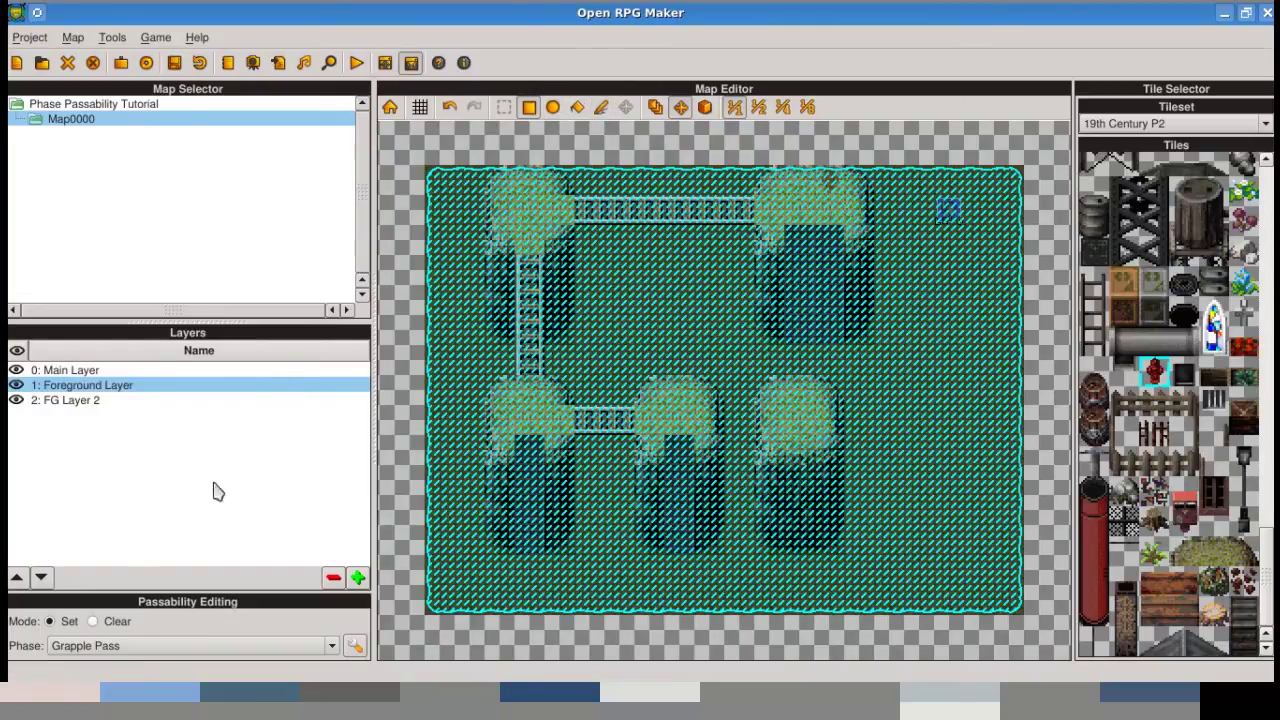
# - Set Grapple Pass passability on the Main Layer around the five cliffs, including each cliff's back row, and return to the Foreground Layer
pyautogui.click(68, 371)
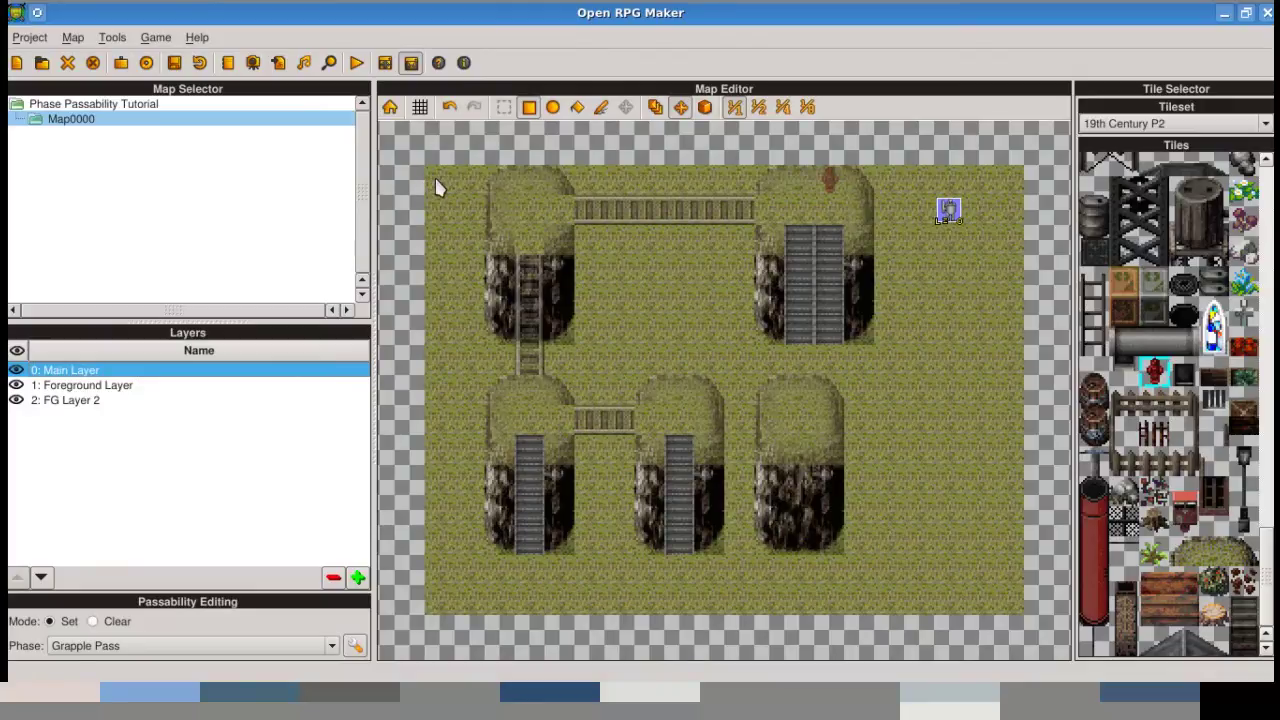
pyautogui.moveTo(434, 186)
pyautogui.mouseDown()
pyautogui.moveTo(463, 220)
pyautogui.moveTo(465, 502)
pyautogui.moveTo(485, 595)
pyautogui.moveTo(569, 580)
pyautogui.mouseUp()
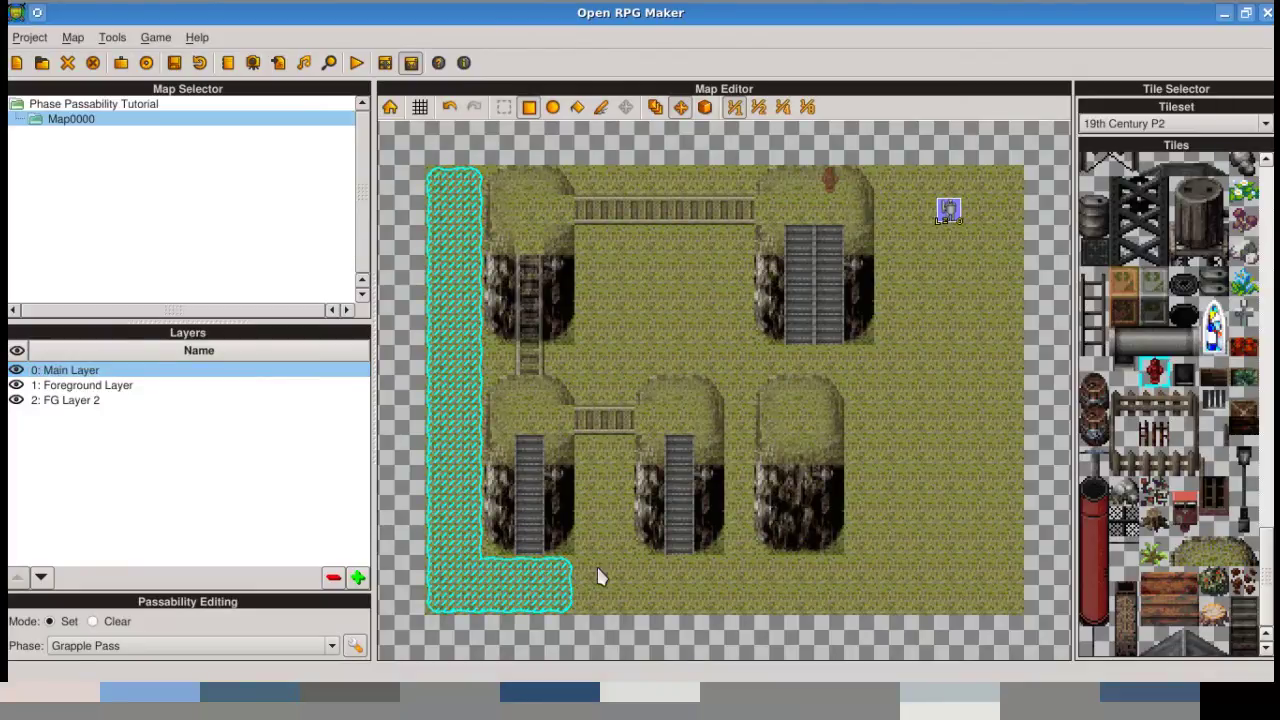
pyautogui.moveTo(586, 623)
pyautogui.mouseDown()
pyautogui.moveTo(603, 502)
pyautogui.moveTo(606, 200)
pyautogui.moveTo(643, 180)
pyautogui.moveTo(731, 360)
pyautogui.moveTo(726, 214)
pyautogui.moveTo(757, 392)
pyautogui.moveTo(740, 523)
pyautogui.moveTo(666, 583)
pyautogui.moveTo(1010, 598)
pyautogui.moveTo(971, 300)
pyautogui.moveTo(894, 194)
pyautogui.mouseUp()
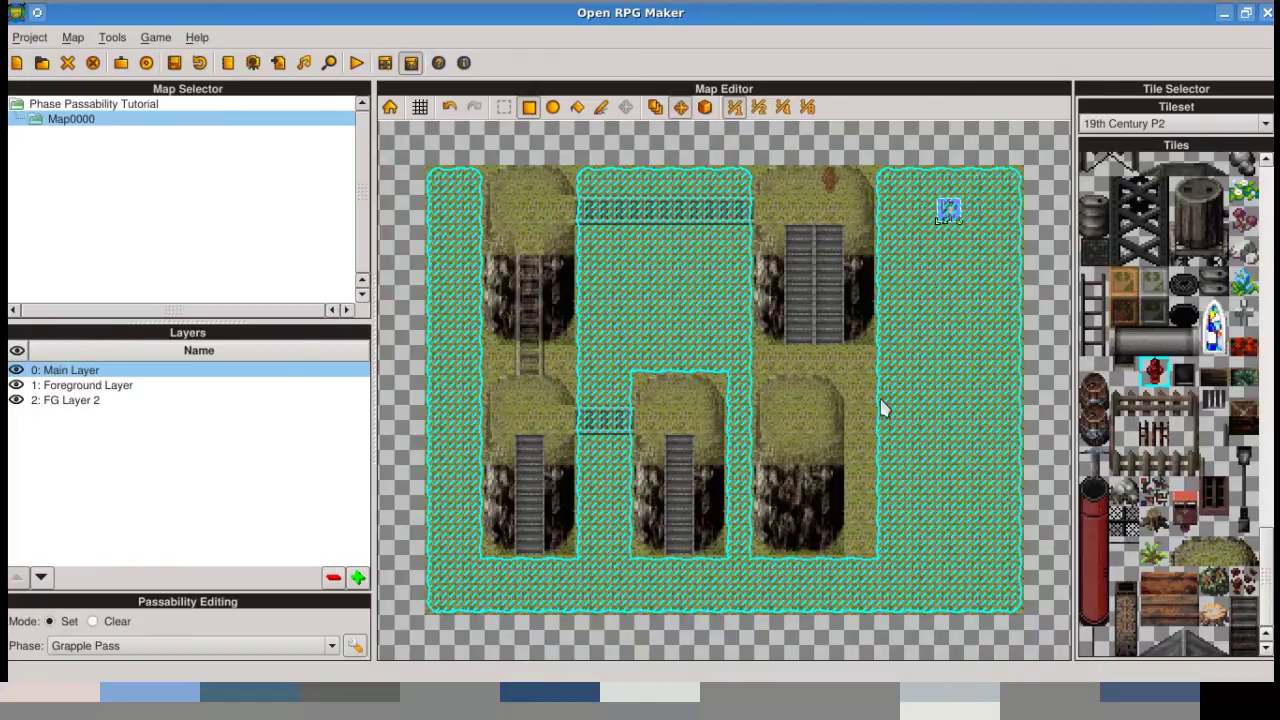
pyautogui.moveTo(843, 536)
pyautogui.mouseDown()
pyautogui.moveTo(857, 380)
pyautogui.moveTo(770, 362)
pyautogui.moveTo(577, 363)
pyautogui.moveTo(505, 349)
pyautogui.mouseUp()
pyautogui.moveTo(503, 190)
pyautogui.mouseDown()
pyautogui.moveTo(860, 171)
pyautogui.moveTo(851, 366)
pyautogui.moveTo(497, 397)
pyautogui.mouseUp()
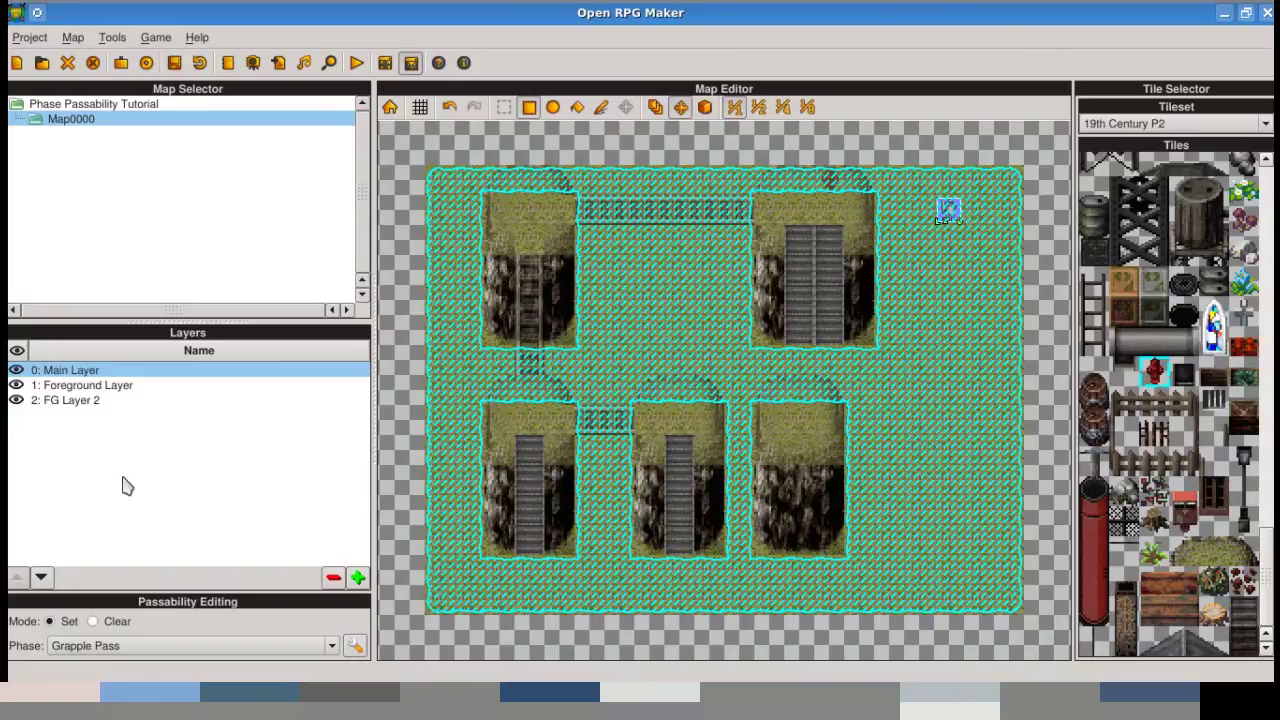
pyautogui.click(102, 386)
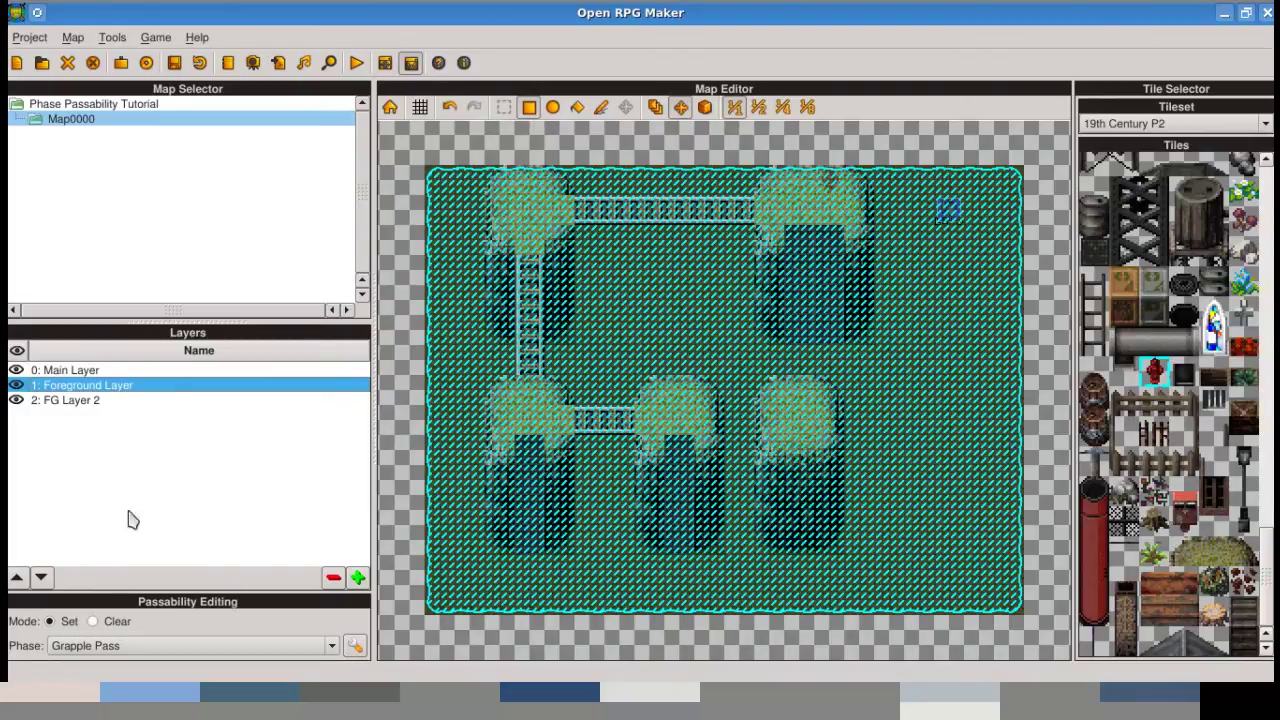
# - Set Grapple Hook passability on the Foreground Layer for the single tile beneath the fire hydrant
pyautogui.click(170, 647)
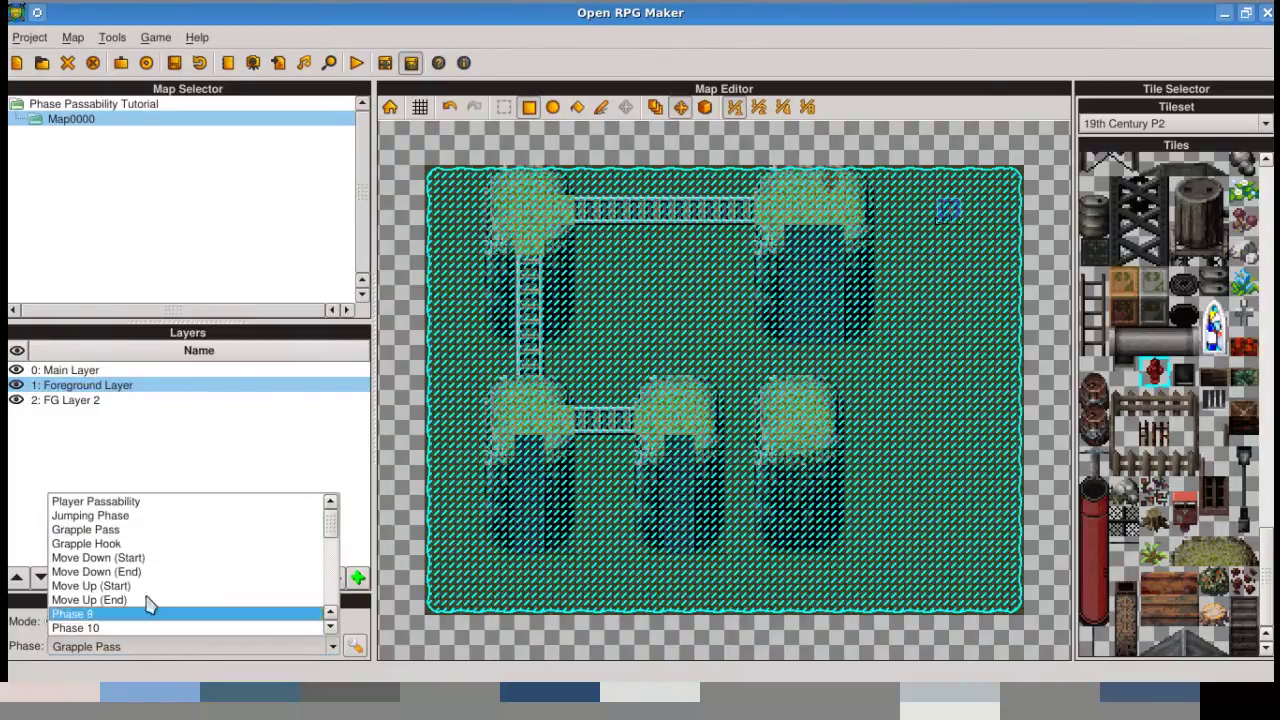
pyautogui.click(134, 546)
pyautogui.click(601, 107)
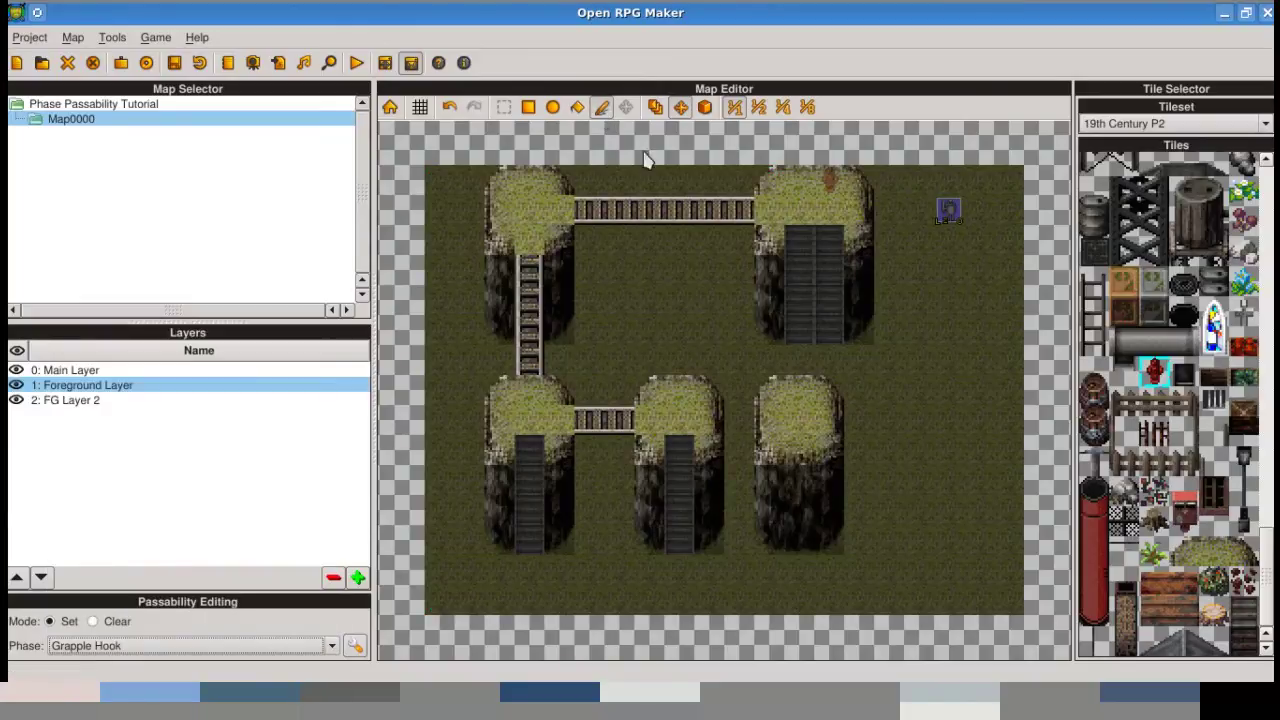
pyautogui.click(89, 405)
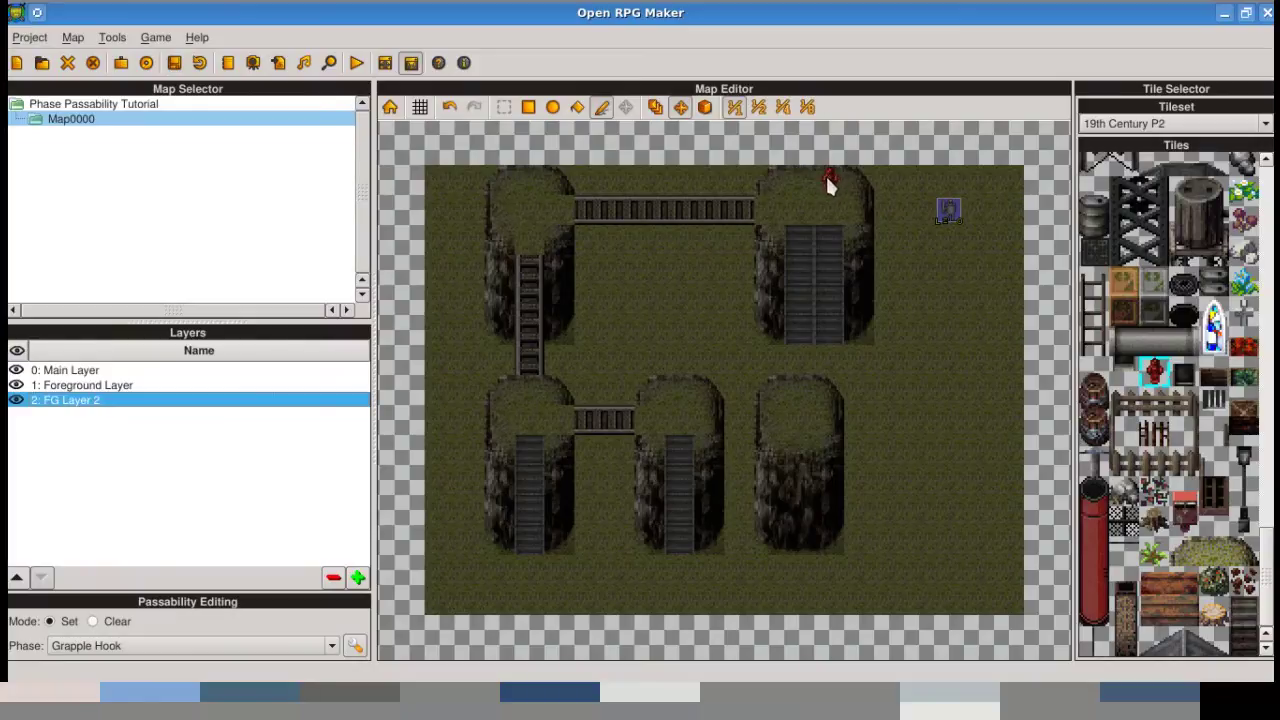
pyautogui.click(102, 387)
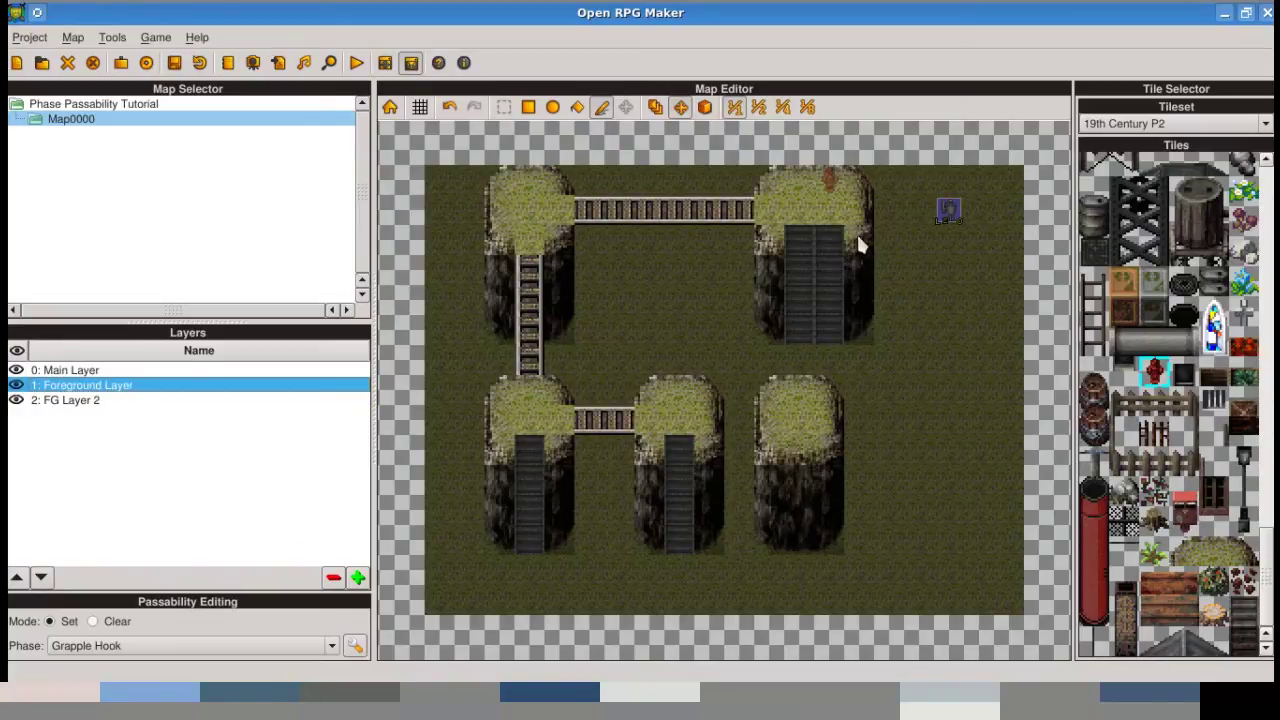
pyautogui.click(829, 180)
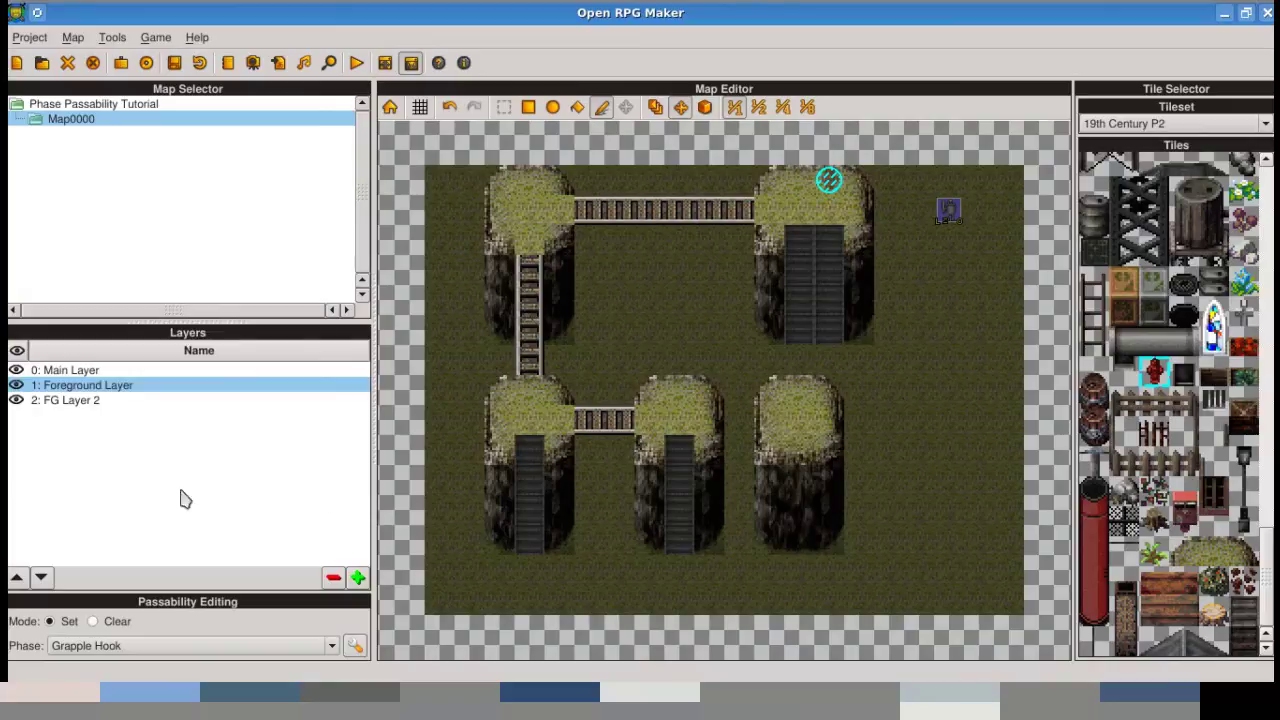
# - Review the Foreground Layer's passability for Grapple Pass, Grapple Hook, Jumping Phase and Player Passability, ending on Player Passability
pyautogui.scroll(-1, 195, 650)
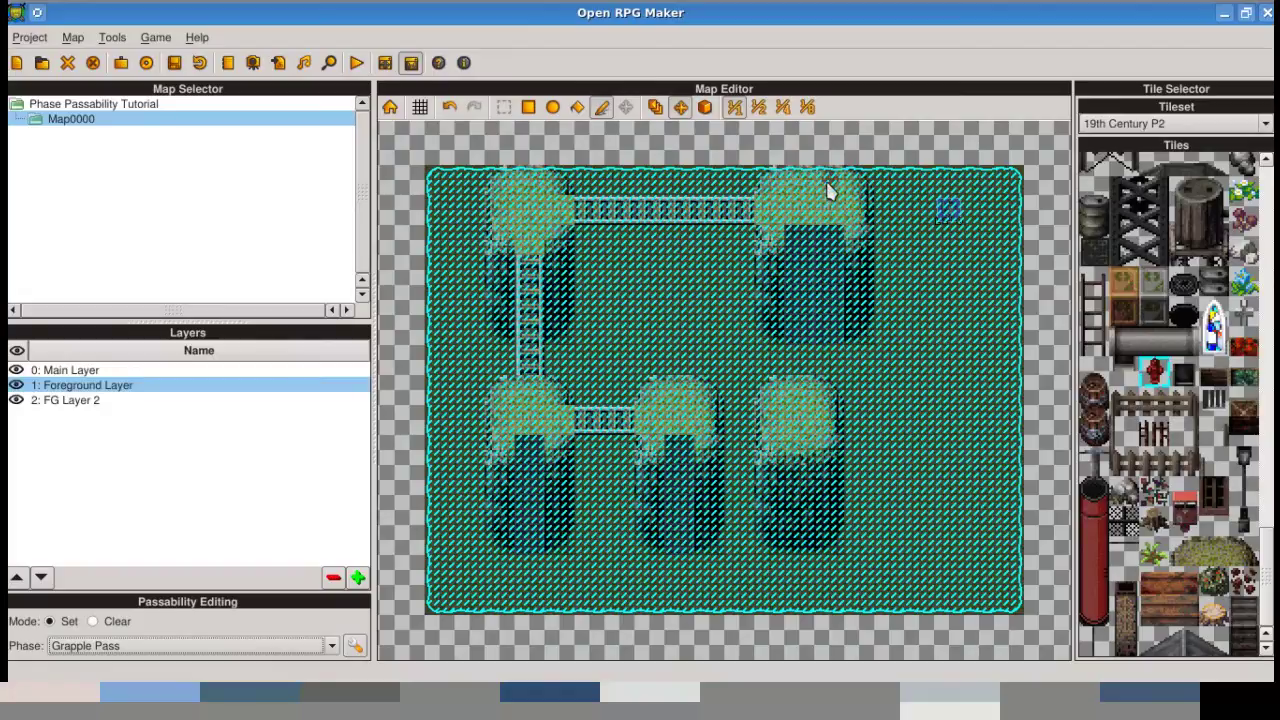
pyautogui.scroll(1, 198, 640)
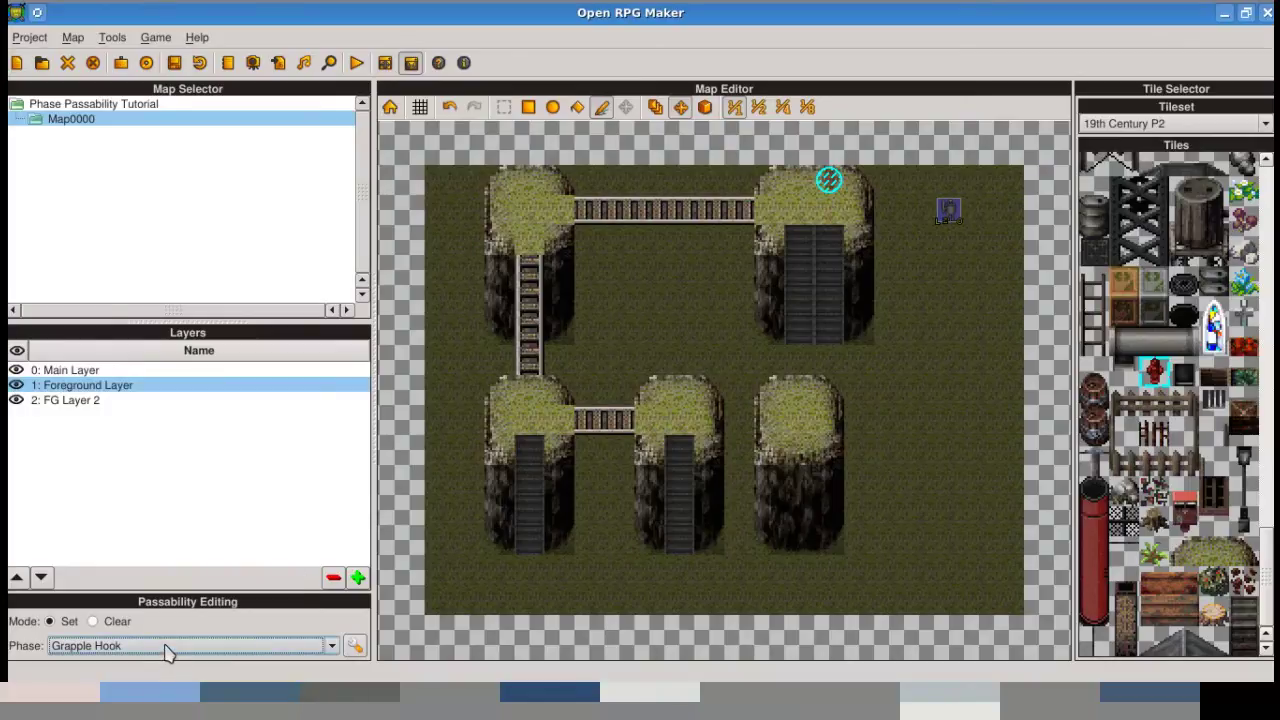
pyautogui.scroll(1, 164, 648)
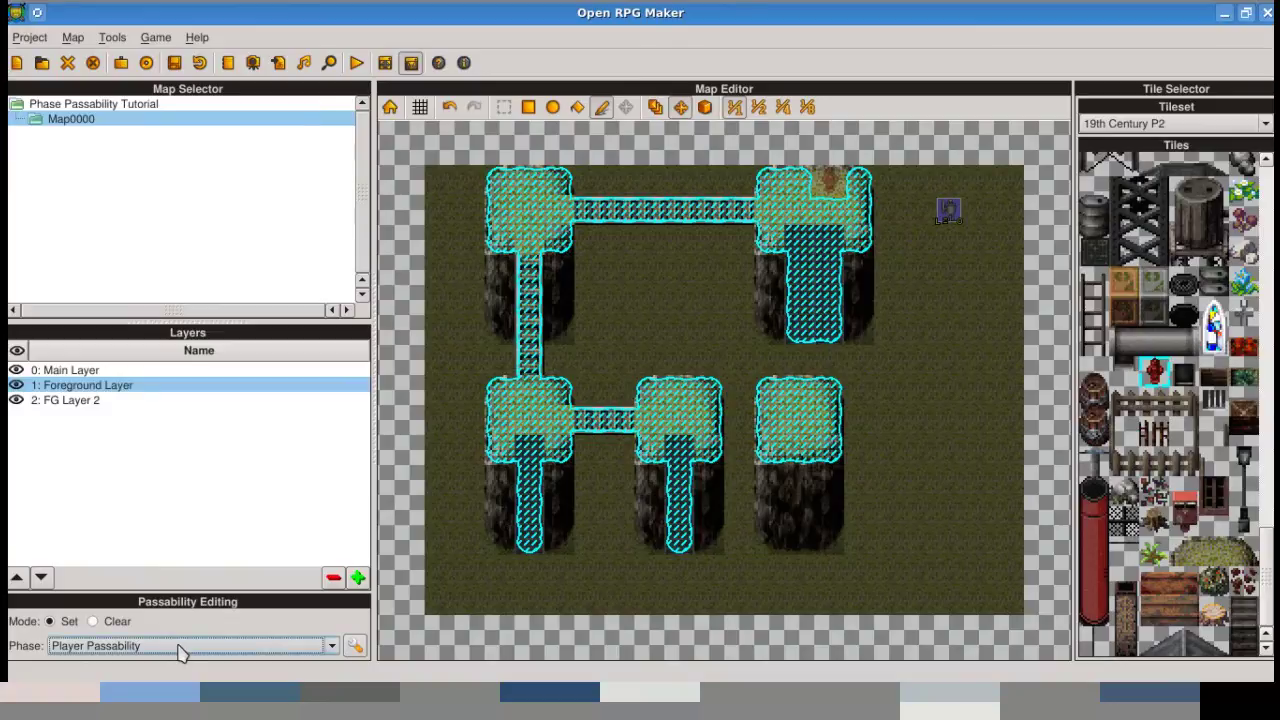
pyautogui.scroll(-1, 180, 646)
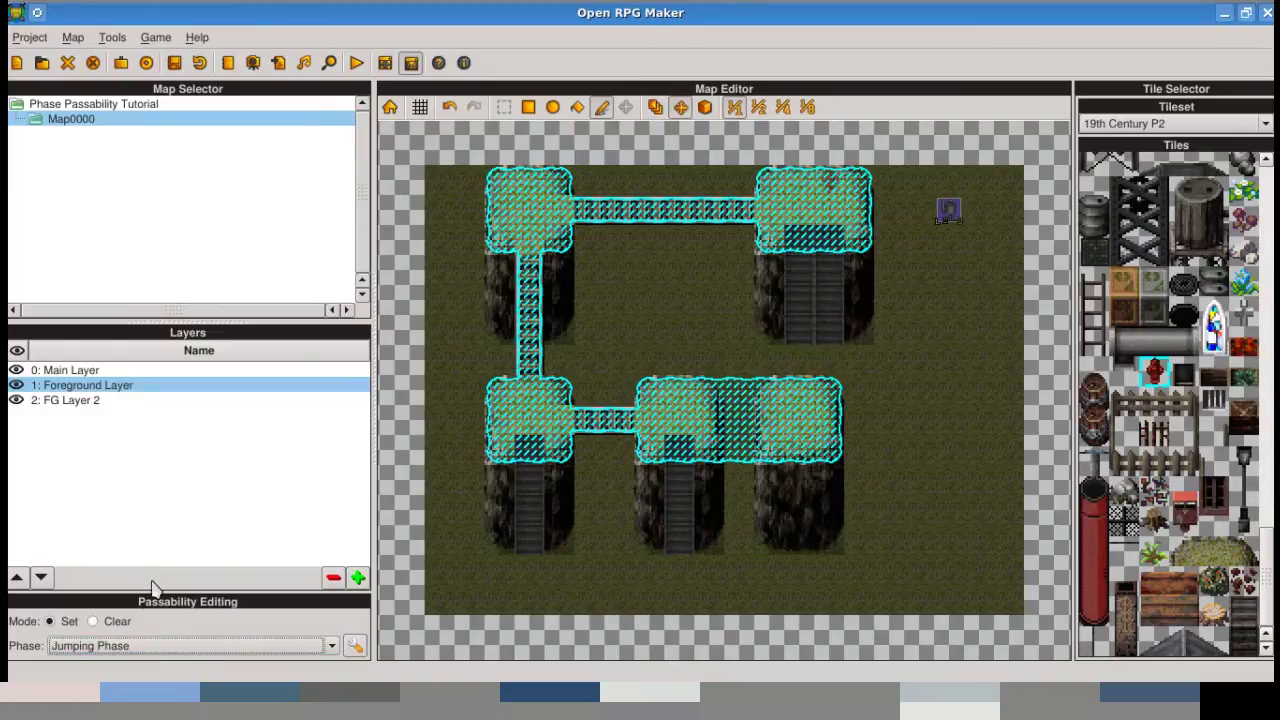
pyautogui.click(162, 648)
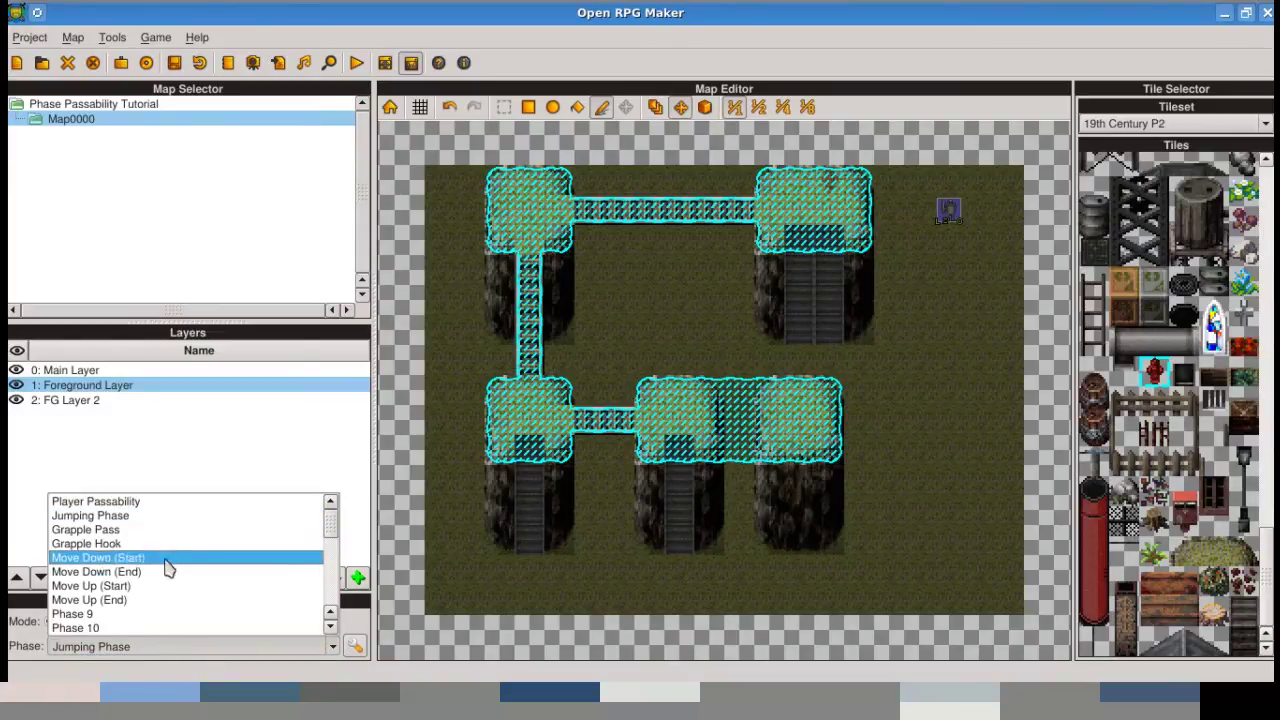
pyautogui.click(160, 529)
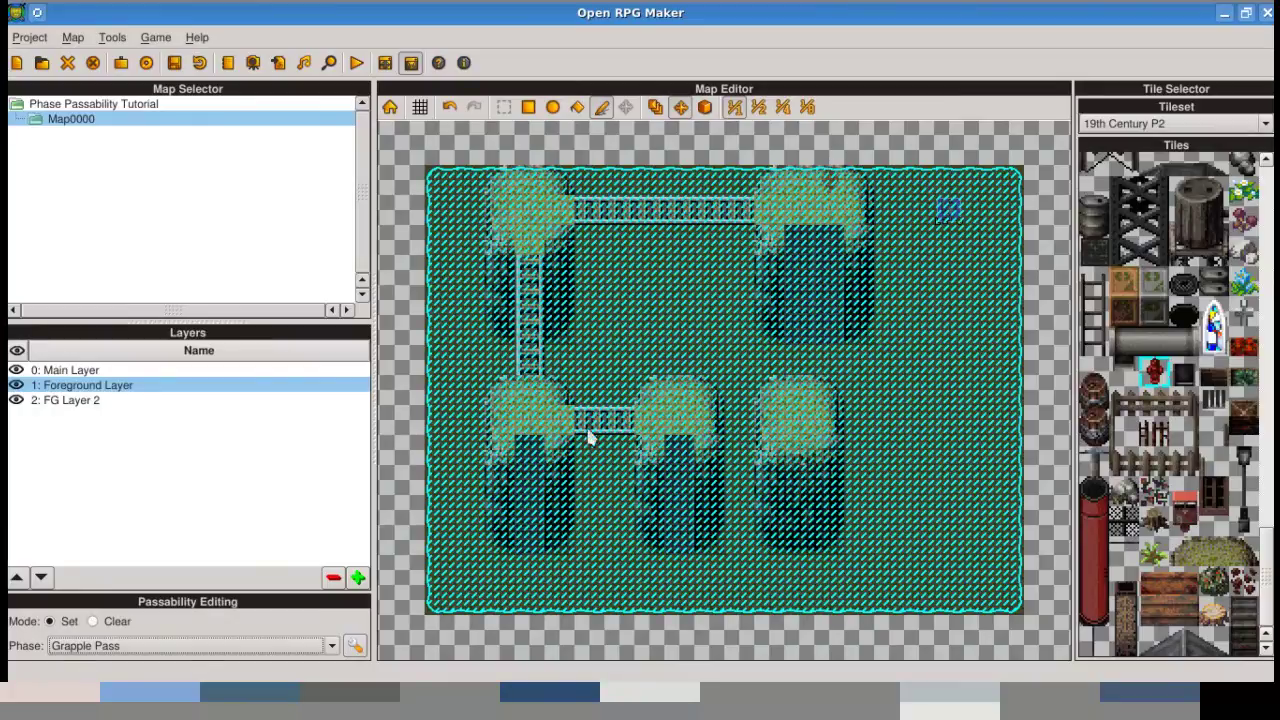
pyautogui.click(206, 646)
pyautogui.click(183, 503)
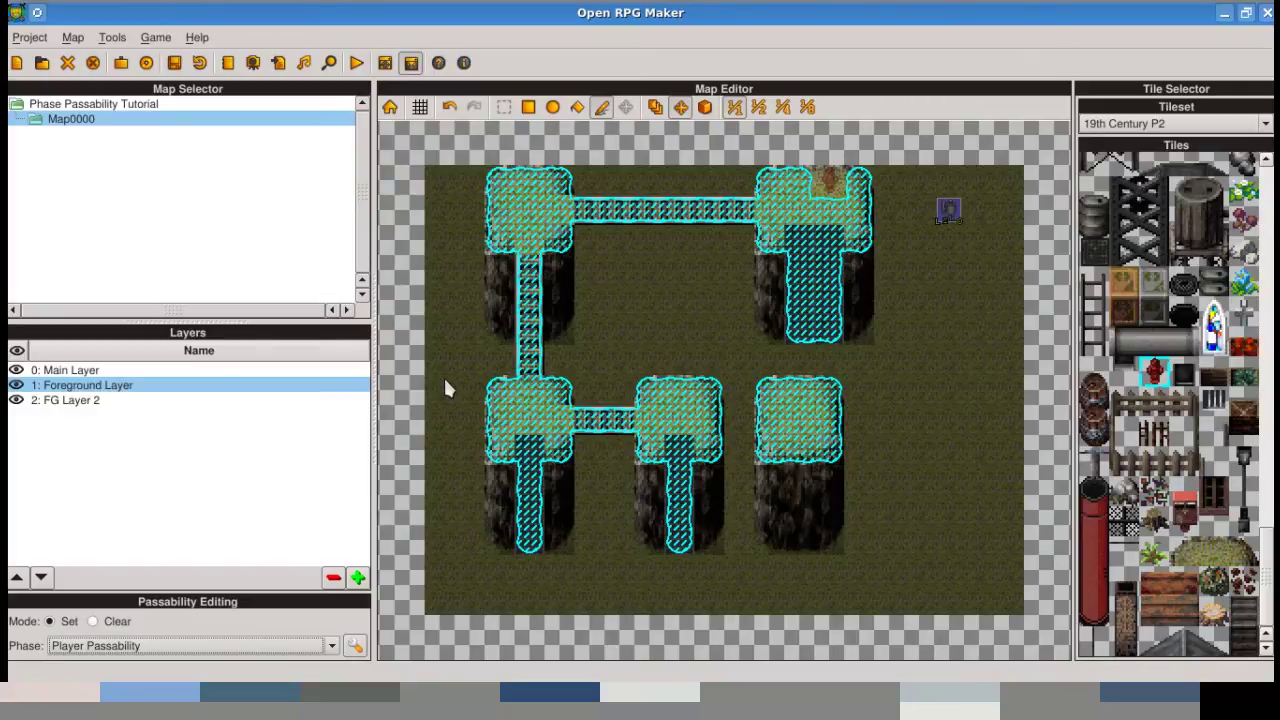
# - Examine the Club weapon's item settings and type options in the database, and close it without saving
pyautogui.click(228, 62)
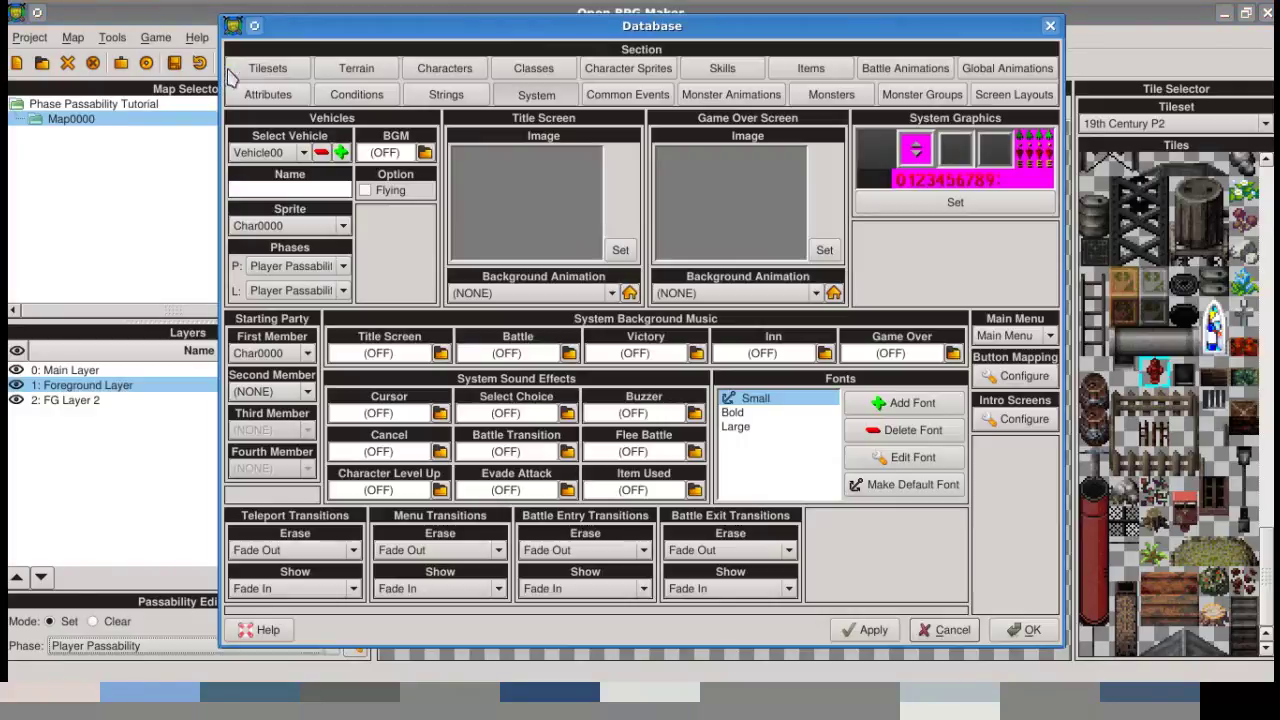
pyautogui.click(813, 72)
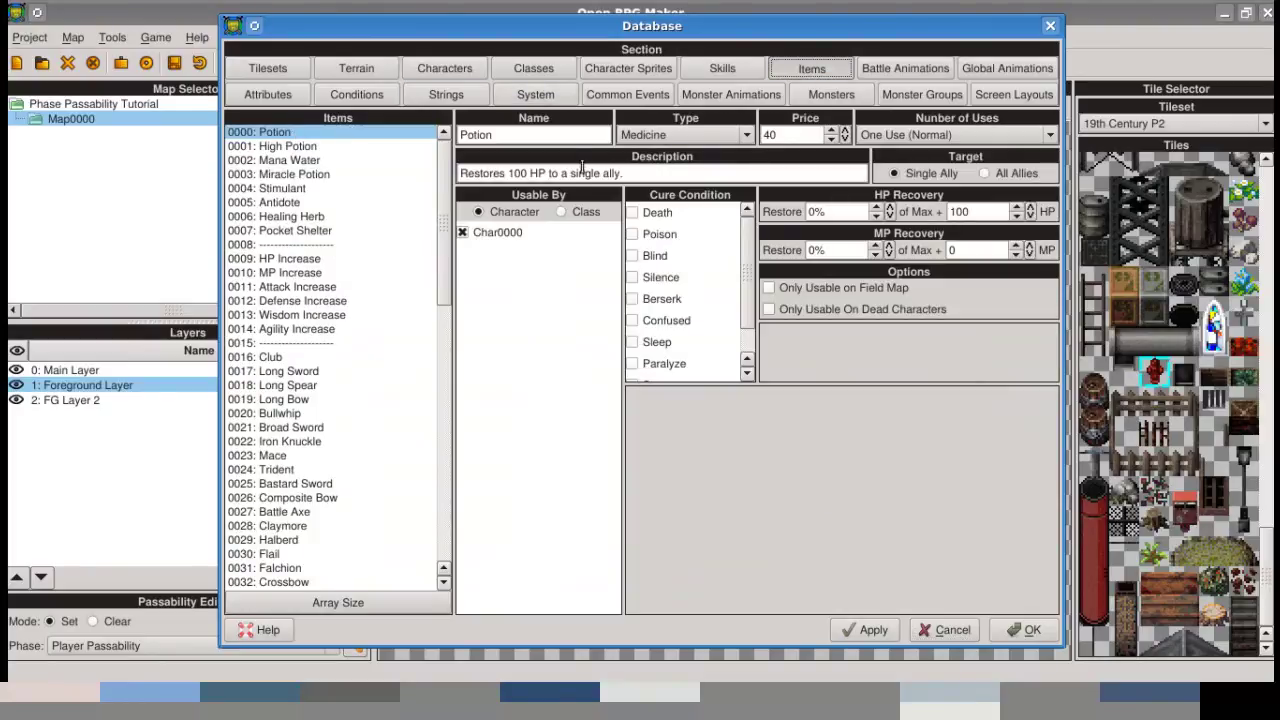
pyautogui.click(270, 357)
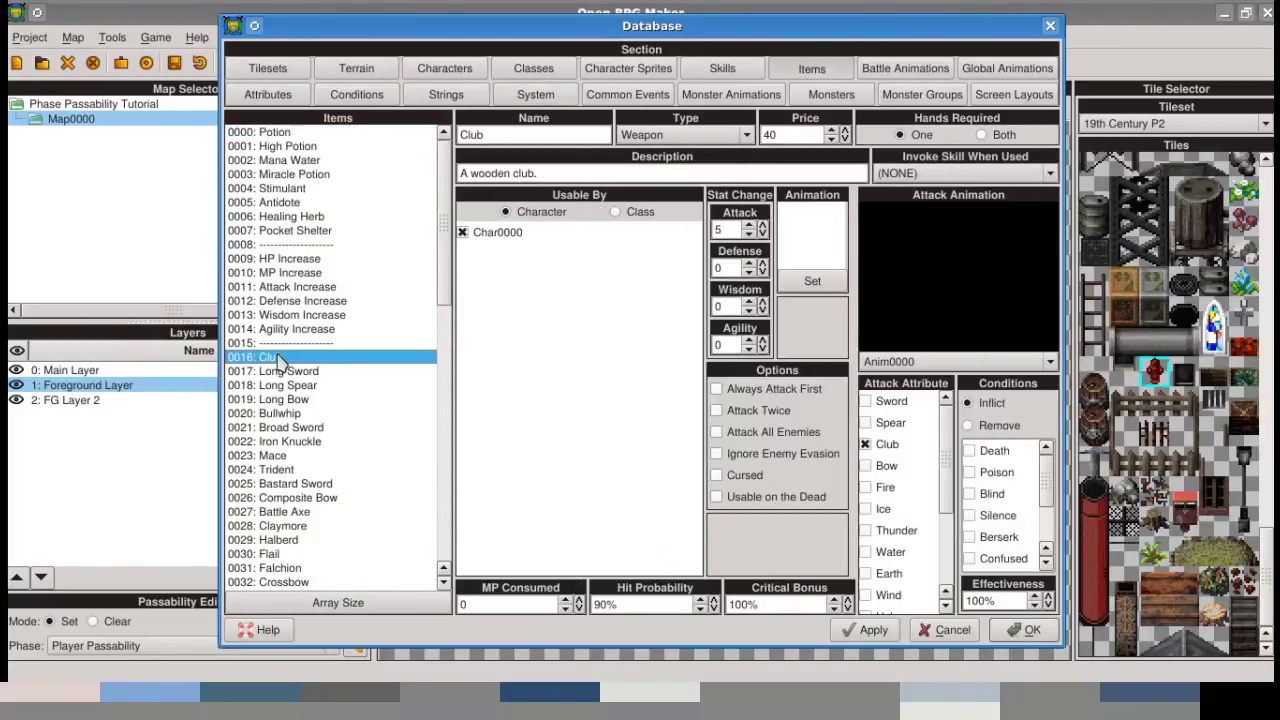
pyautogui.click(655, 138)
pyautogui.click(686, 138)
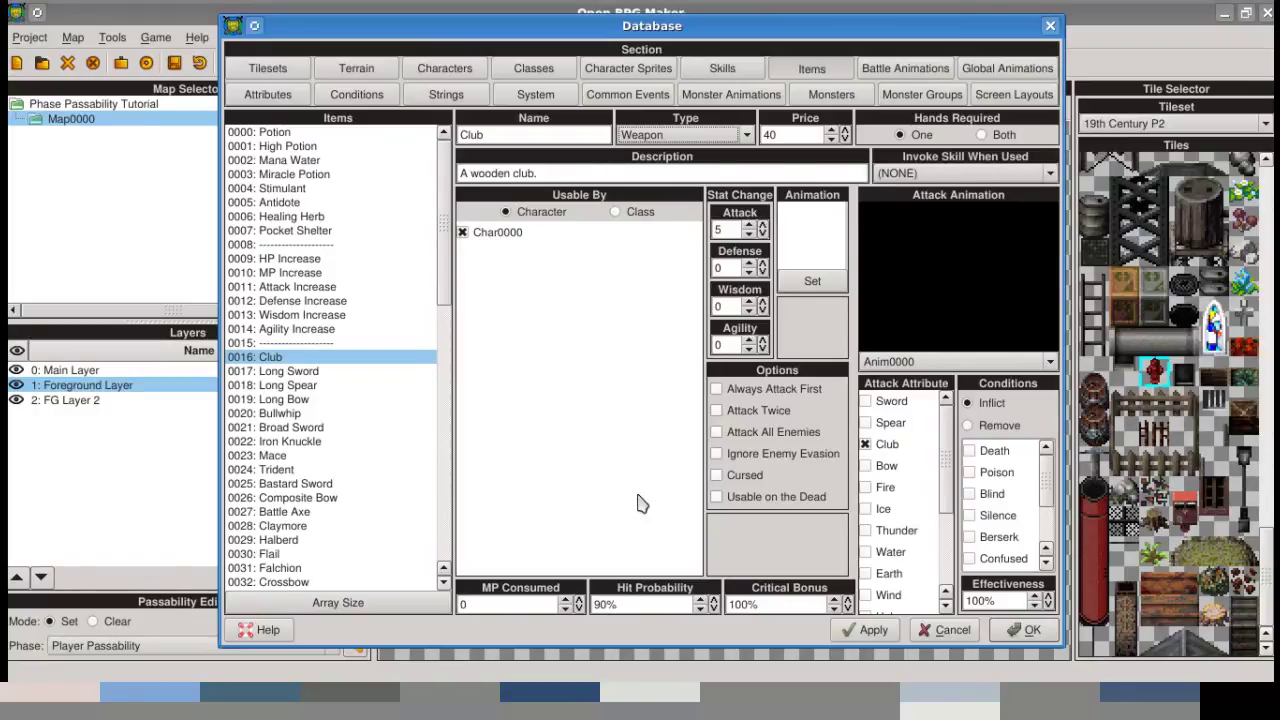
pyautogui.click(946, 630)
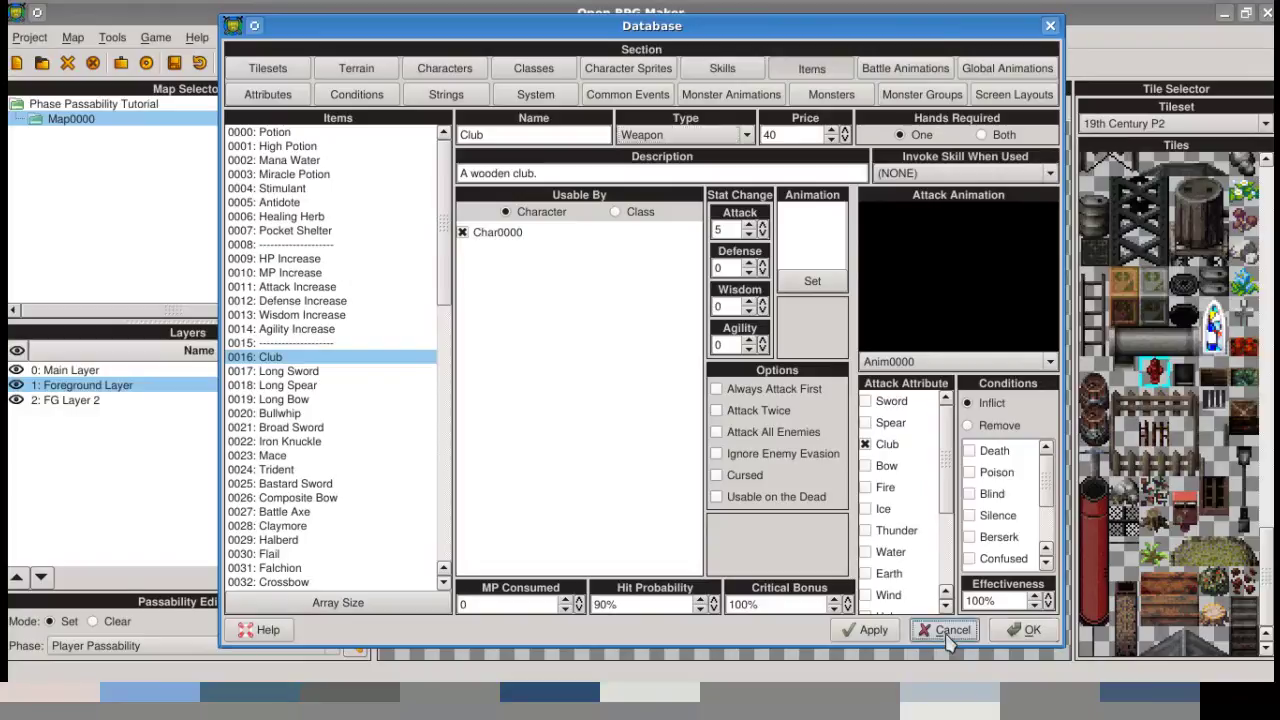
# - Rename Phase 9 as "Lava Passability" in the phase configuration
pyautogui.click(355, 645)
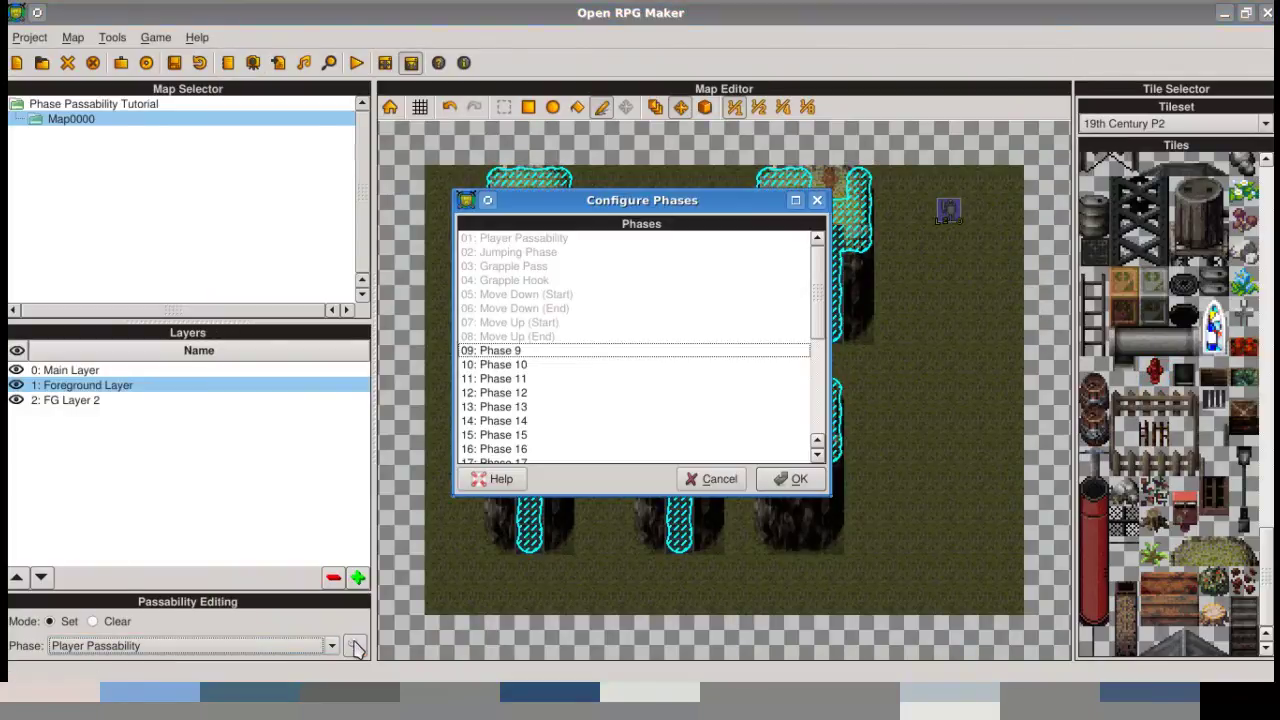
pyautogui.doubleClick(540, 352)
pyautogui.write('Lava')
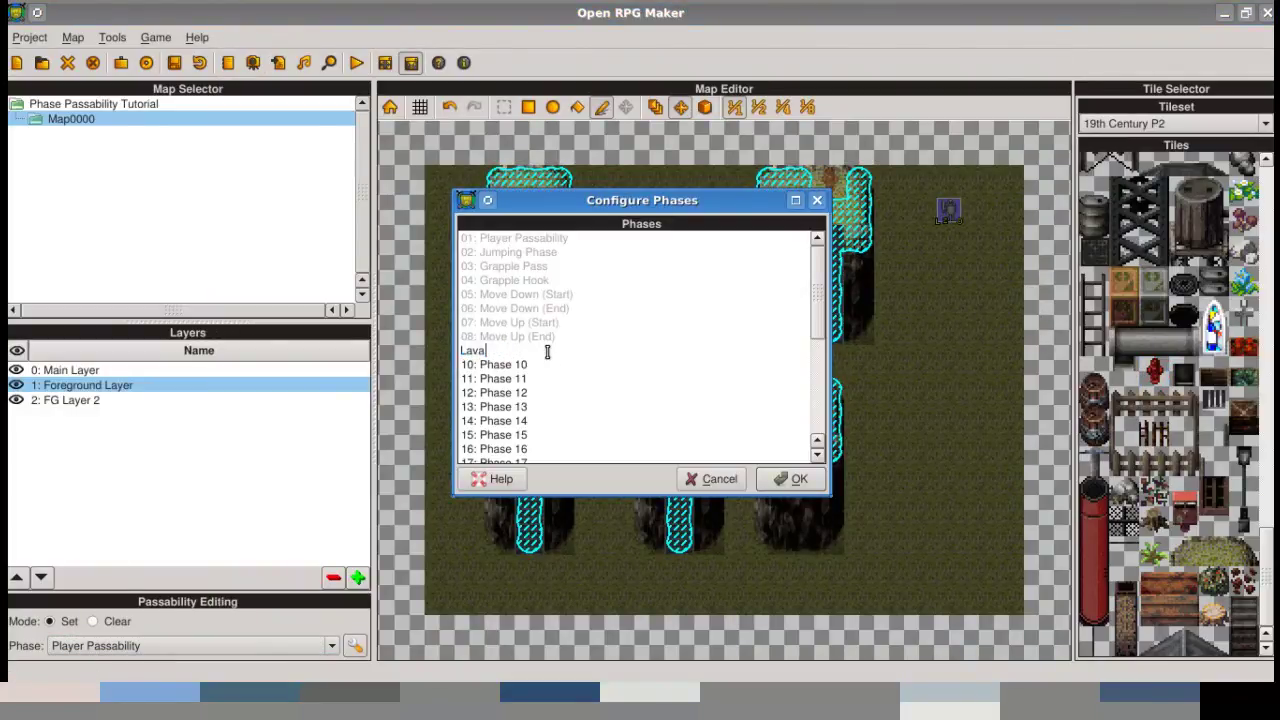
pyautogui.write(' Passability')
pyautogui.press('Return')
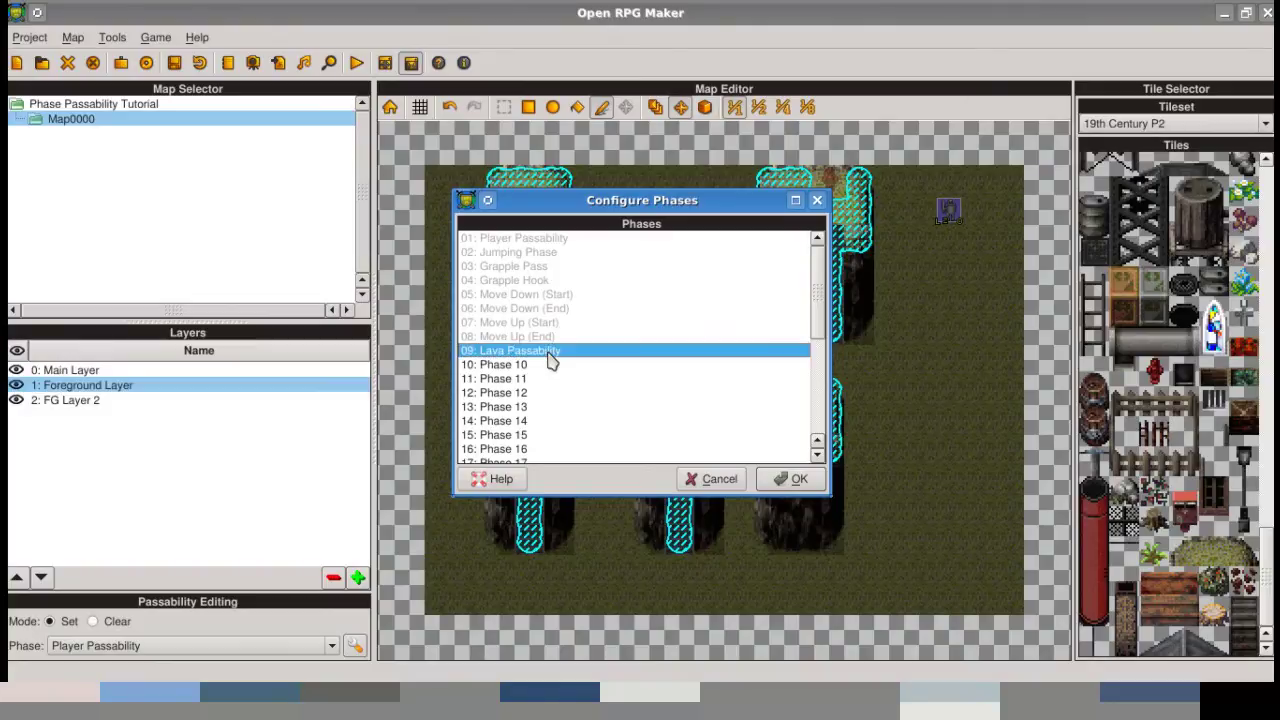
pyautogui.click(778, 479)
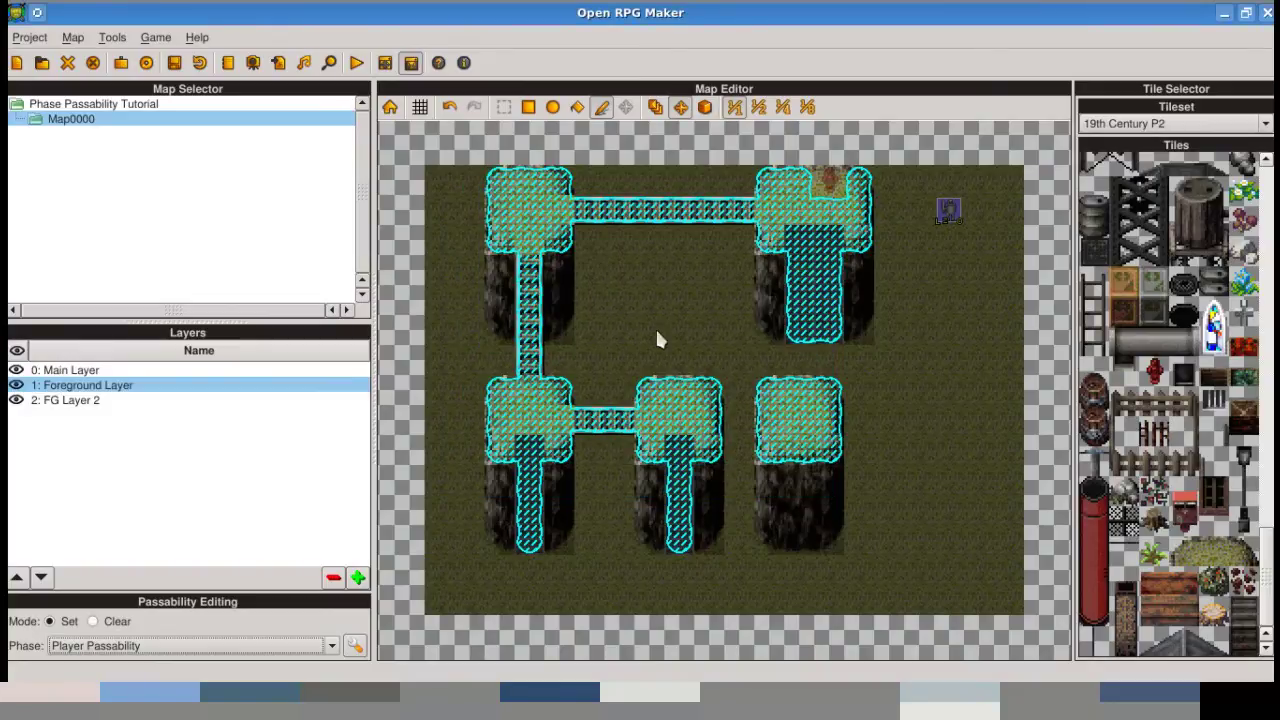
# - Clear Player Passability on the Main Layer over the rectangle between the two upper cliffs, below the horizontal bridge
pyautogui.click(103, 401)
pyautogui.click(106, 371)
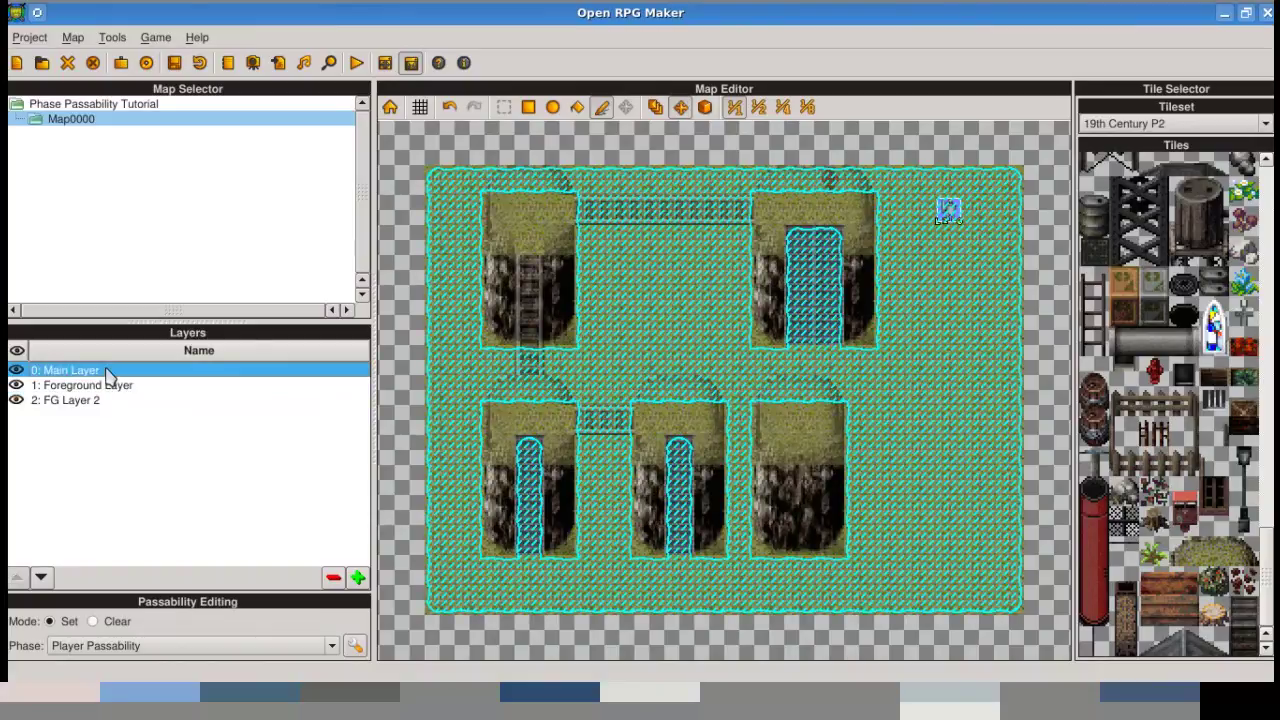
pyautogui.click(115, 621)
pyautogui.click(529, 107)
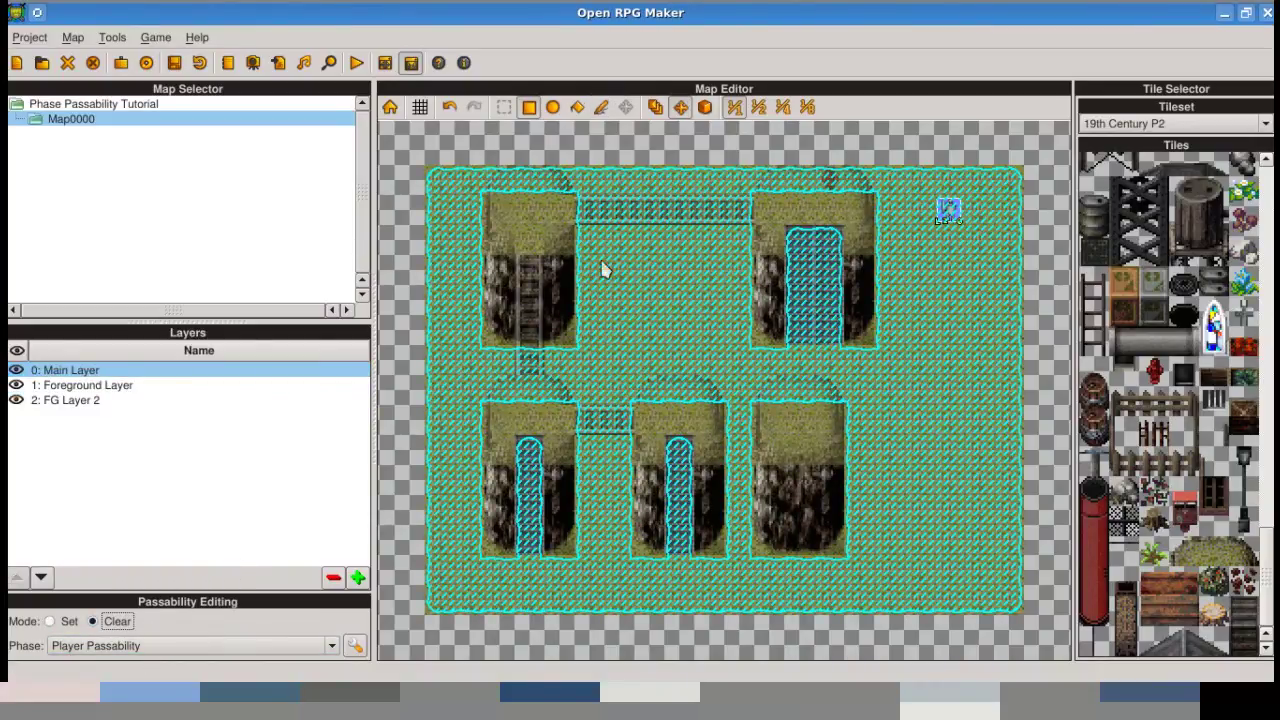
pyautogui.moveTo(588, 245); pyautogui.dragTo(745, 341)
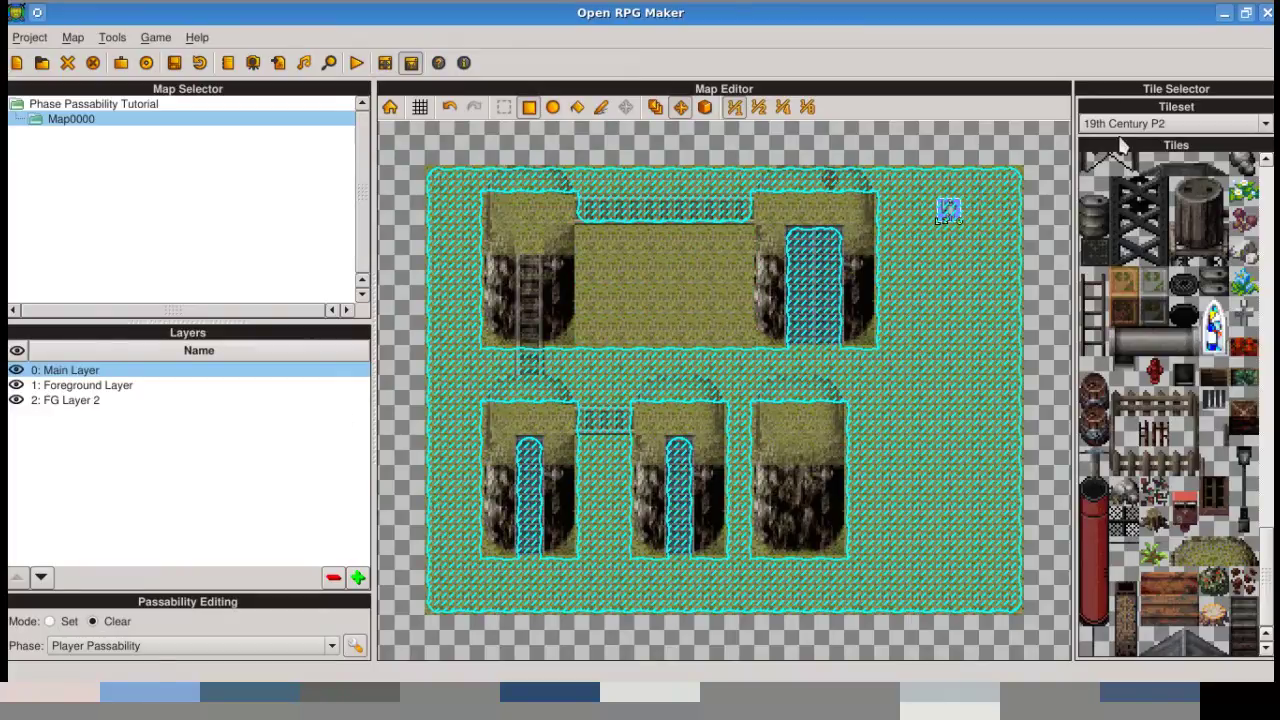
# - Fill the rectangle between the two upper cliffs on the Main Layer with the orange lava tile from the 19th Century P1 tileset
pyautogui.scroll(1, 1121, 127)
pyautogui.scroll(-2, 1169, 369)
pyautogui.scroll(4, 1165, 361)
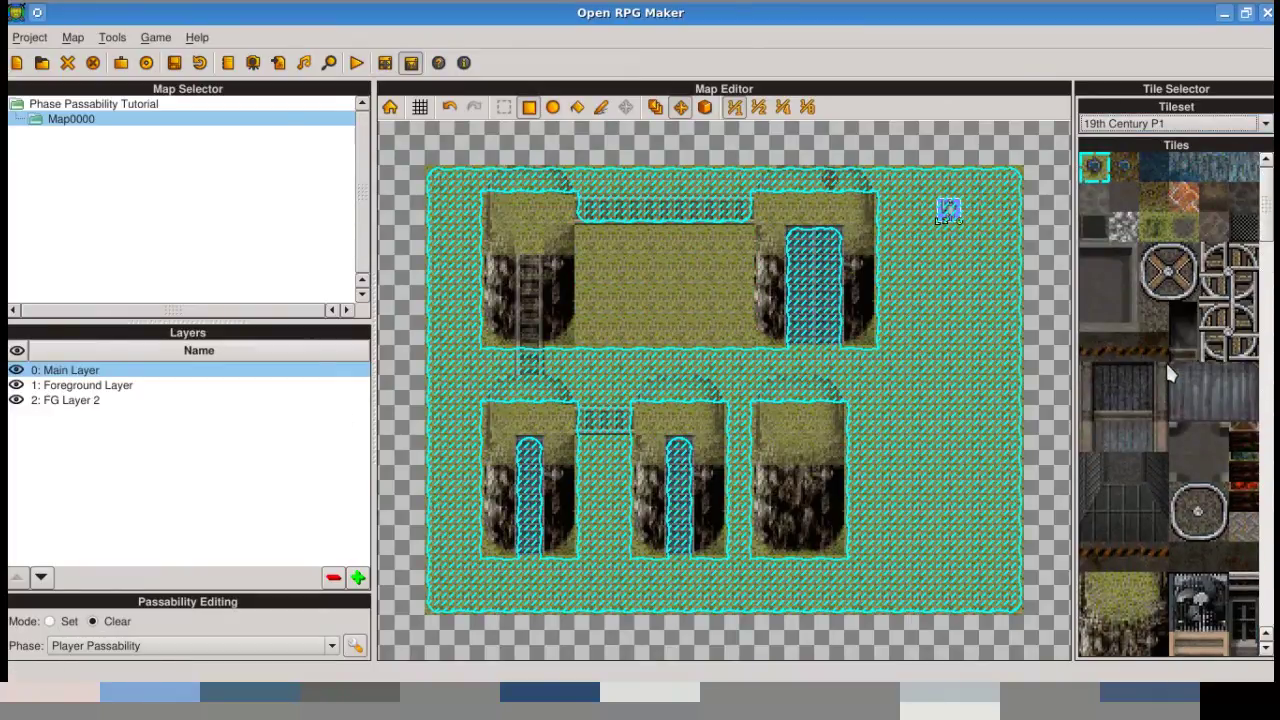
pyautogui.click(1184, 199)
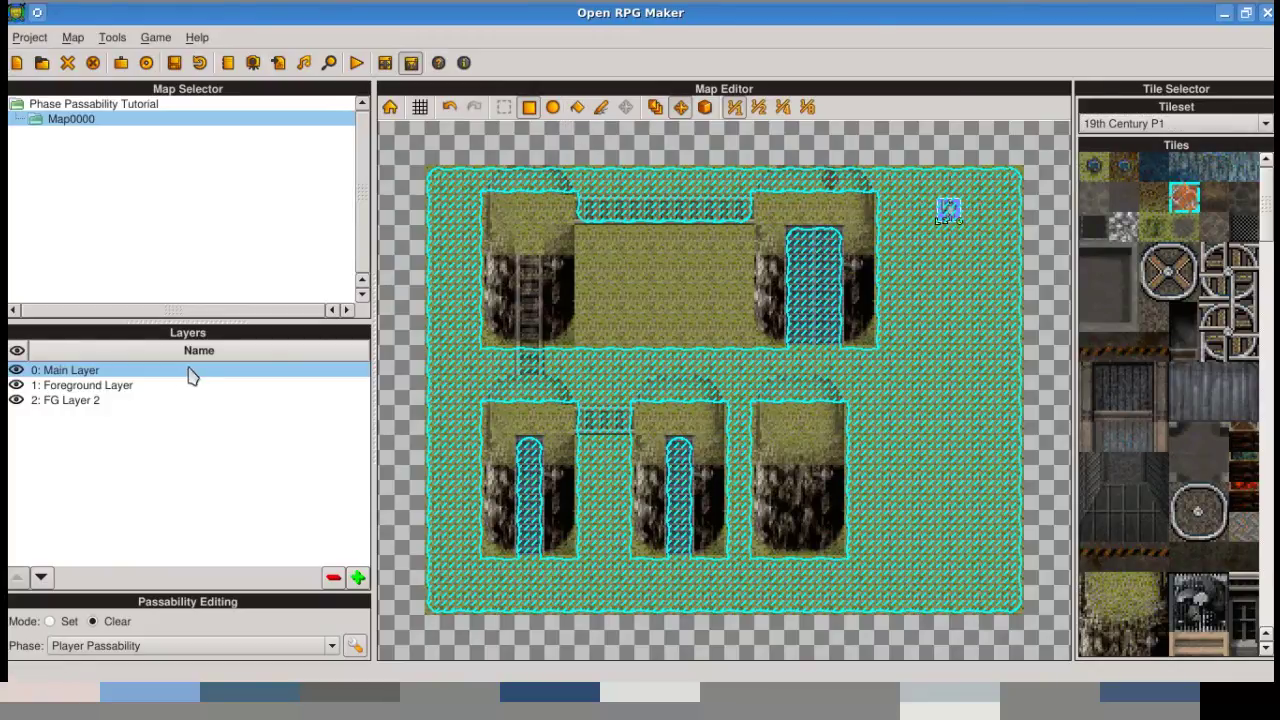
pyautogui.click(655, 107)
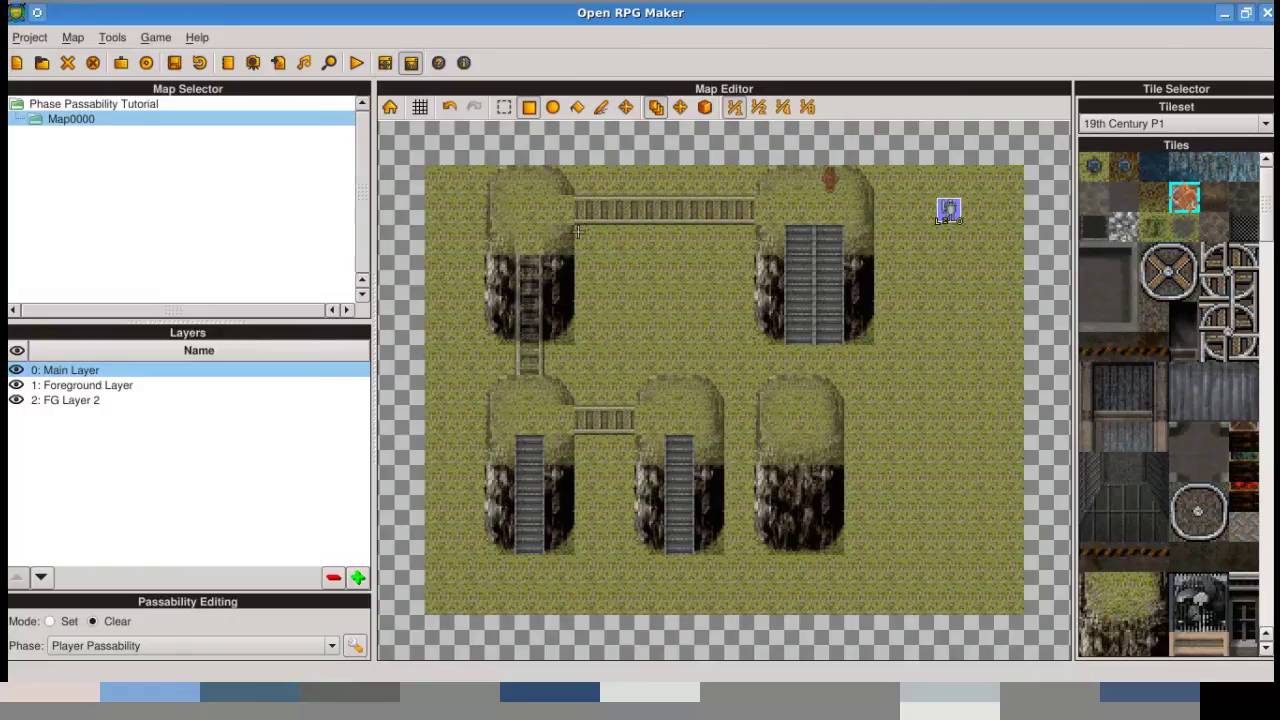
pyautogui.moveTo(582, 230); pyautogui.dragTo(745, 336)
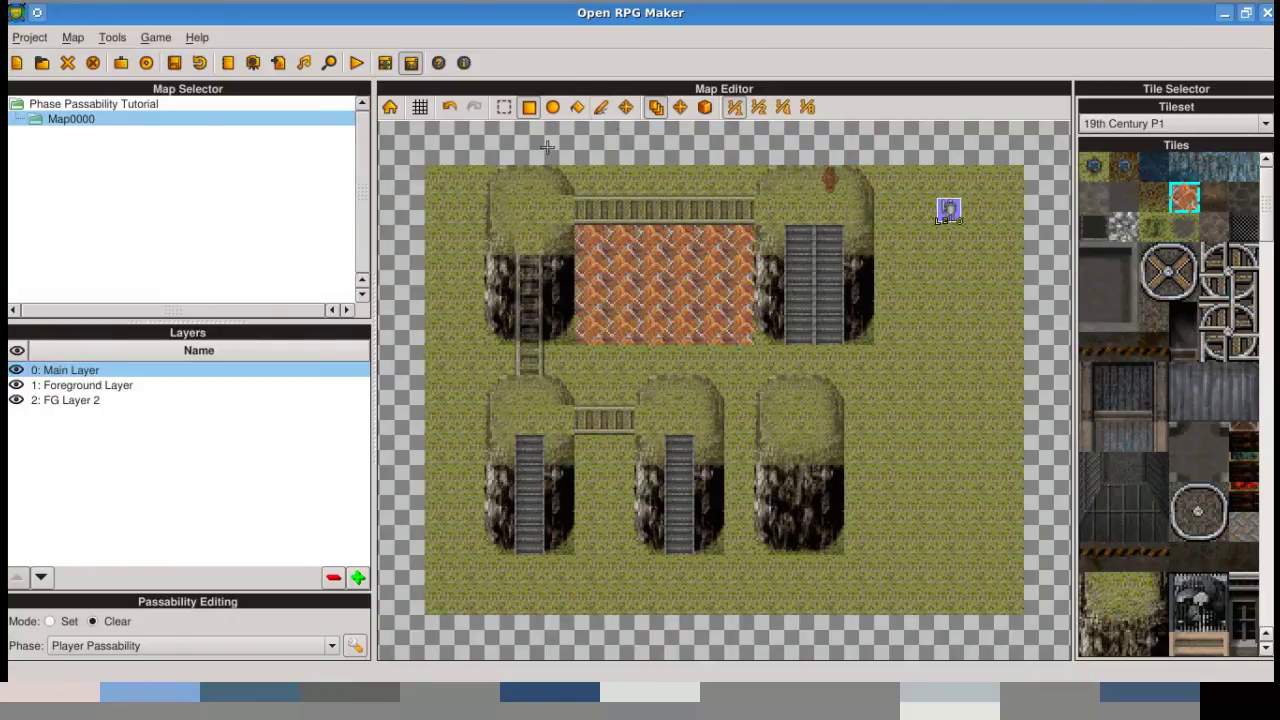
# - Set Lava Passability on the Main Layer over the whole lava rectangle between the two upper cliffs
pyautogui.click(681, 107)
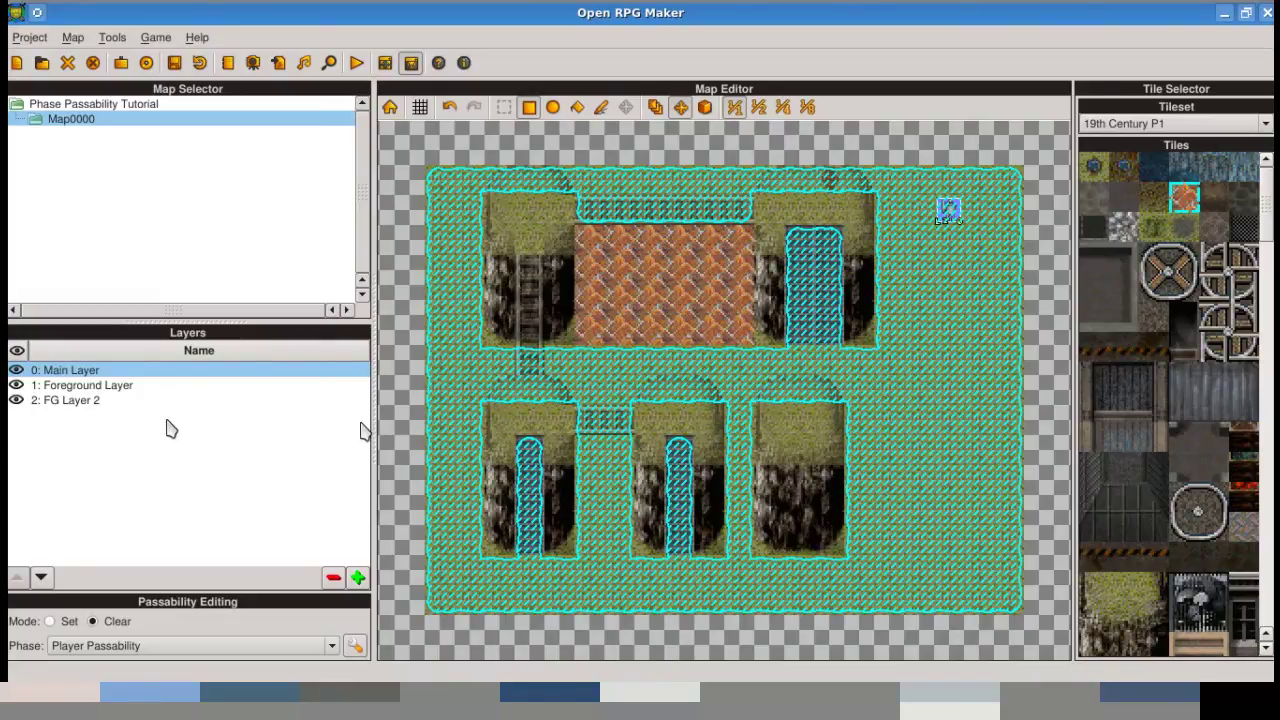
pyautogui.click(132, 646)
pyautogui.click(140, 648)
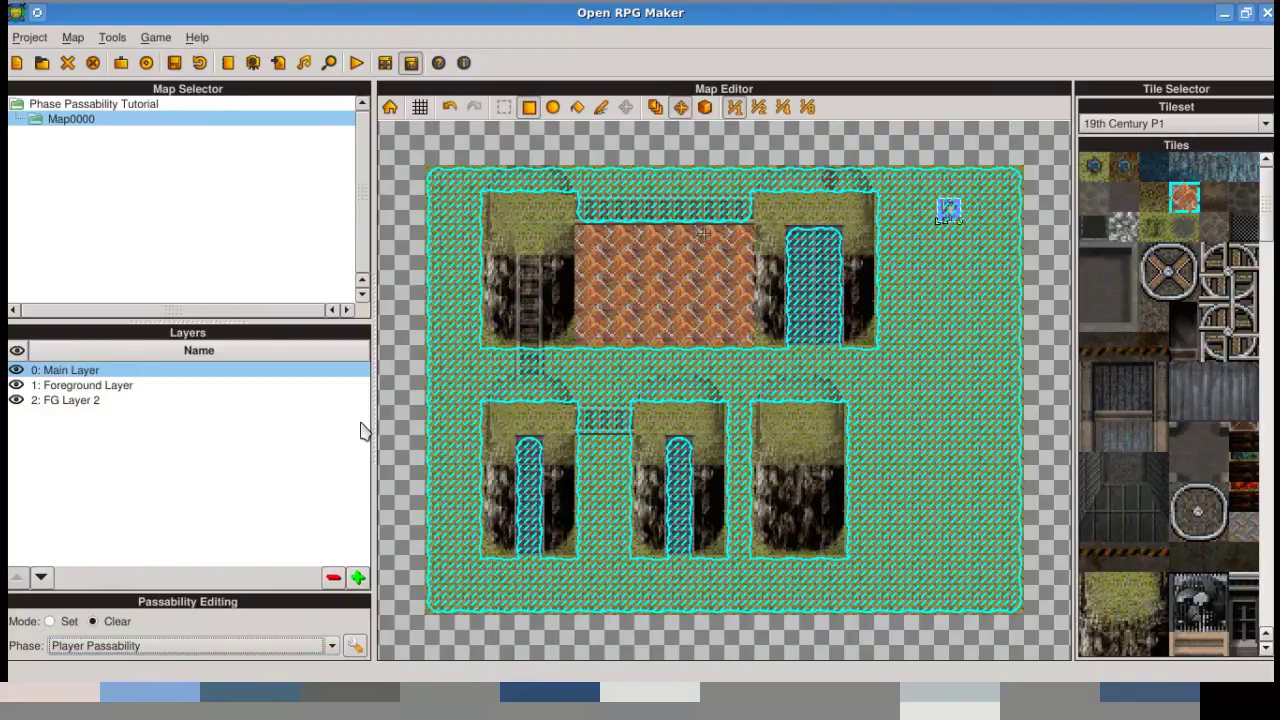
pyautogui.click(118, 646)
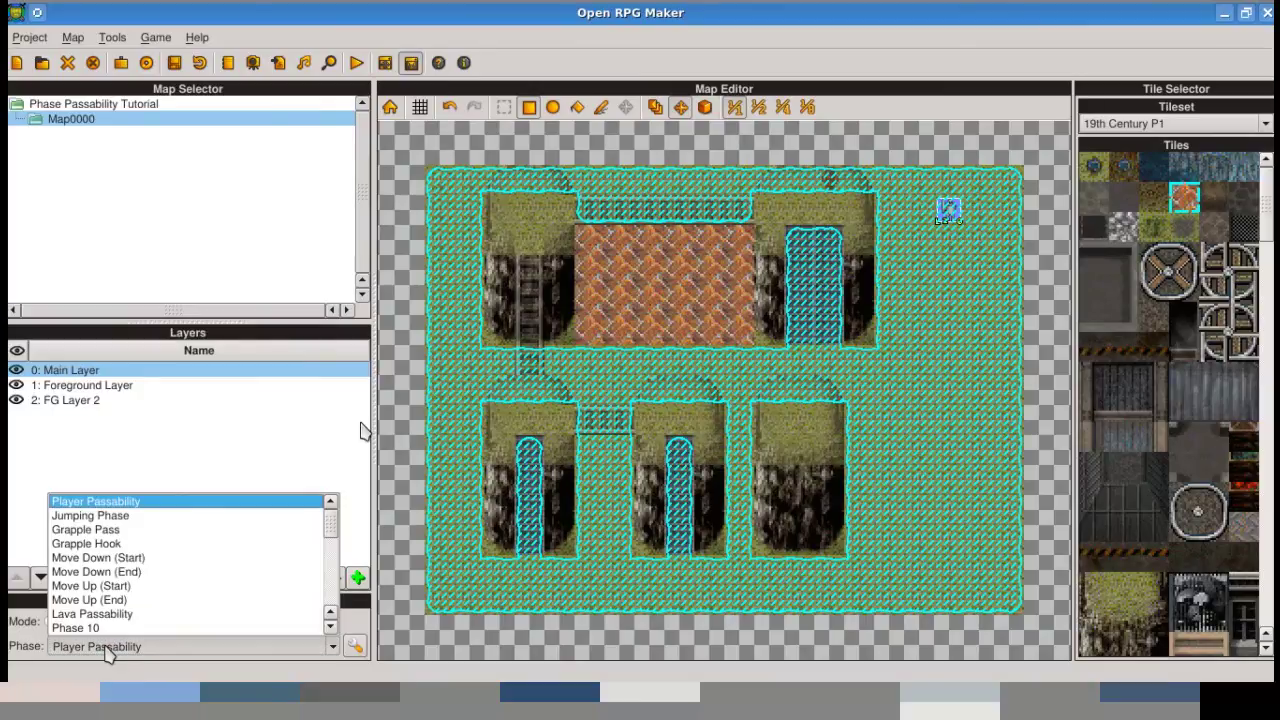
pyautogui.click(118, 614)
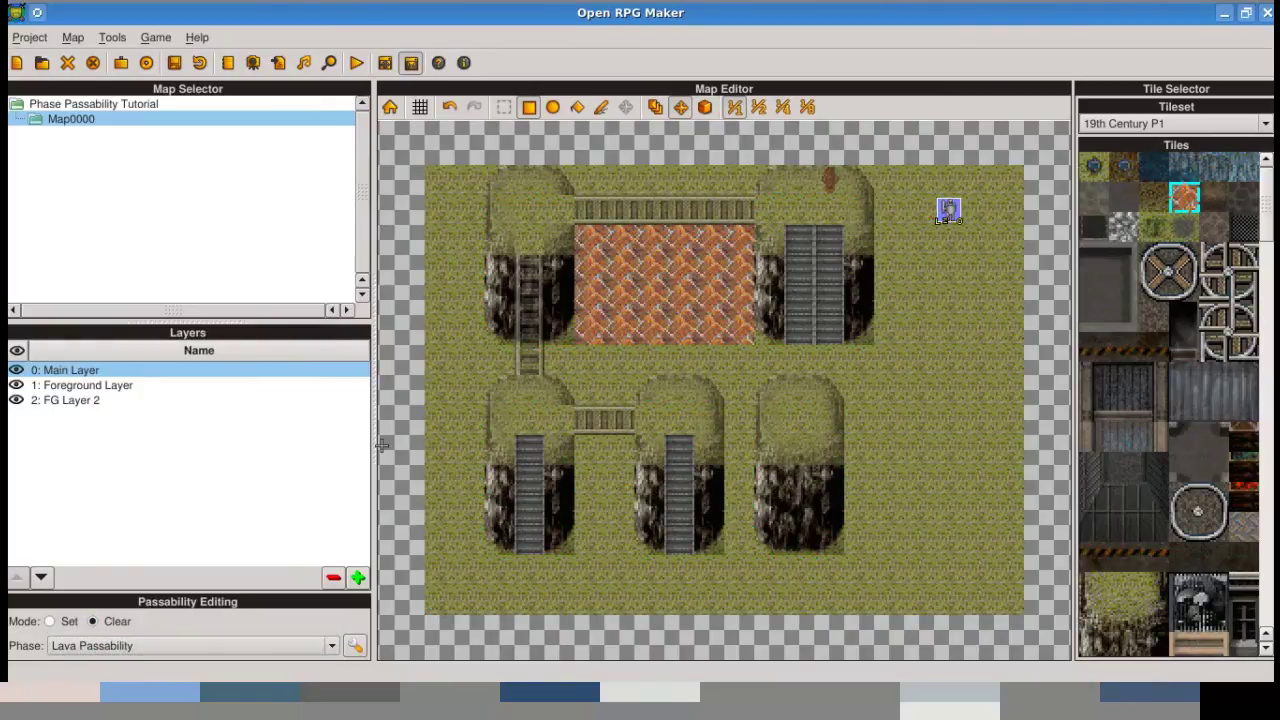
pyautogui.click(62, 622)
pyautogui.moveTo(584, 236); pyautogui.dragTo(745, 338)
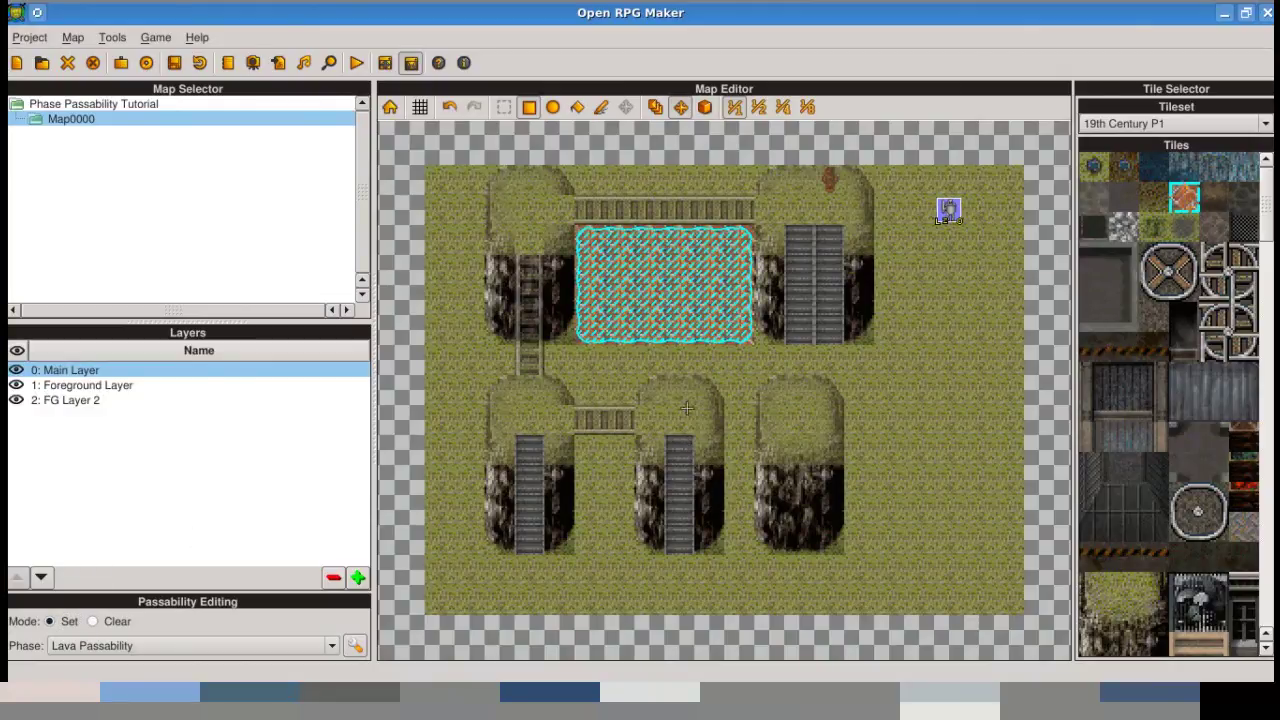
# - Examine the Club entry and the rest of the item list in the database, and cancel out of it
pyautogui.click(228, 62)
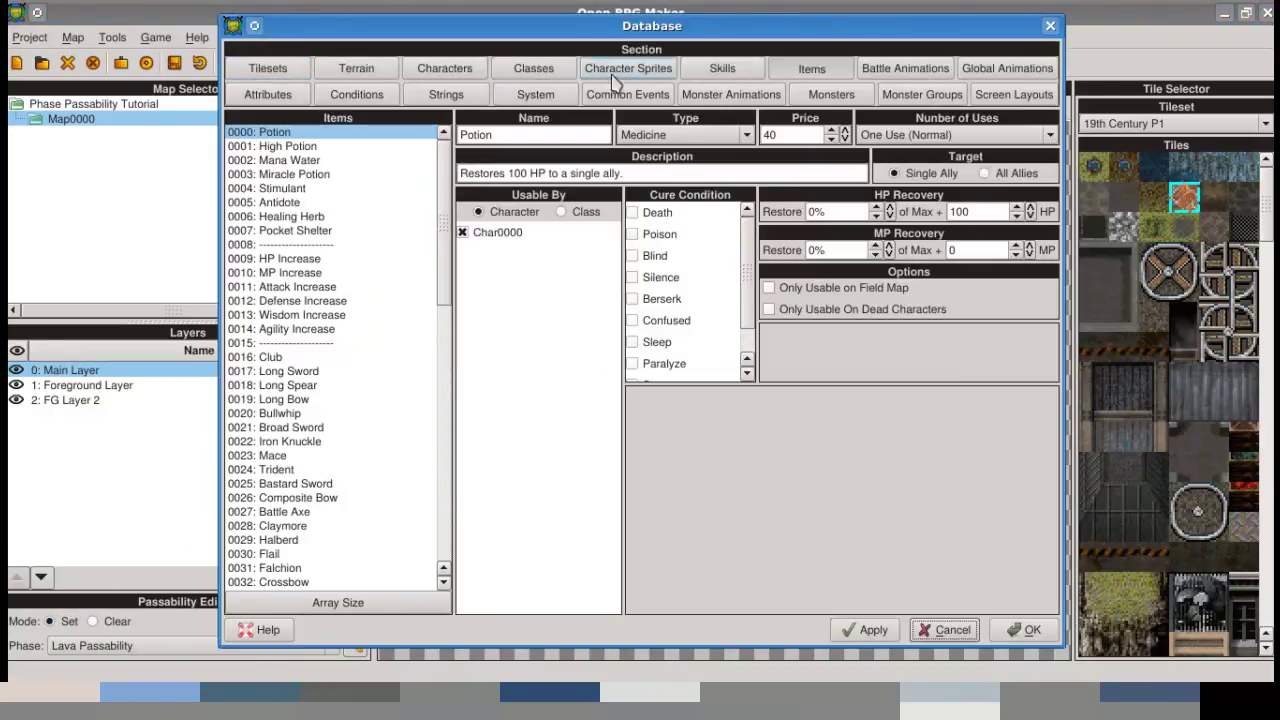
pyautogui.click(266, 358)
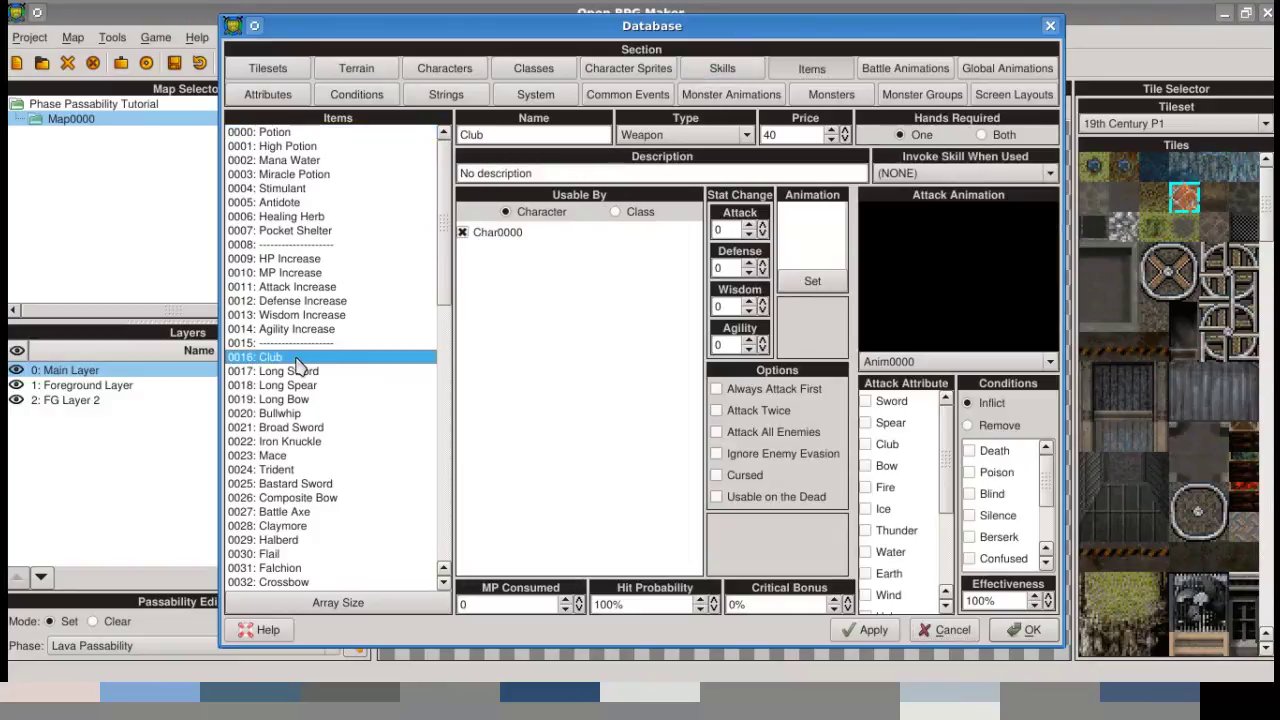
pyautogui.scroll(-17, 318, 440)
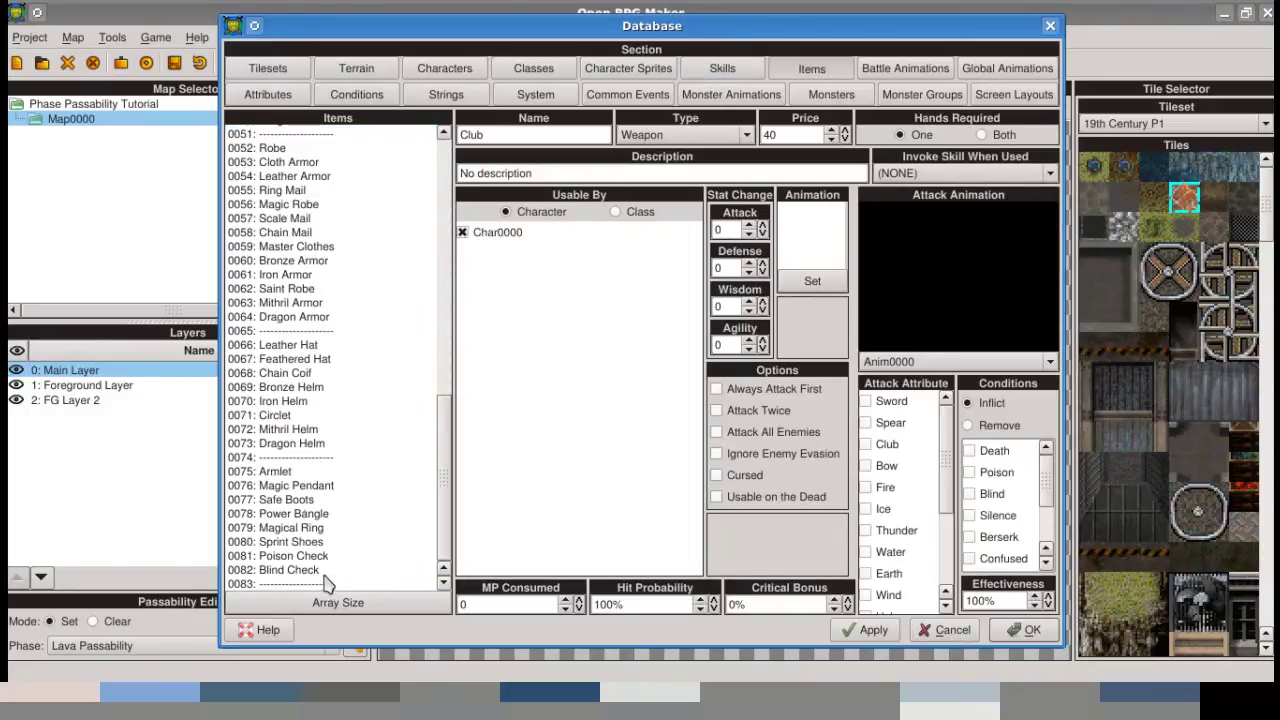
pyautogui.scroll(17, 340, 400)
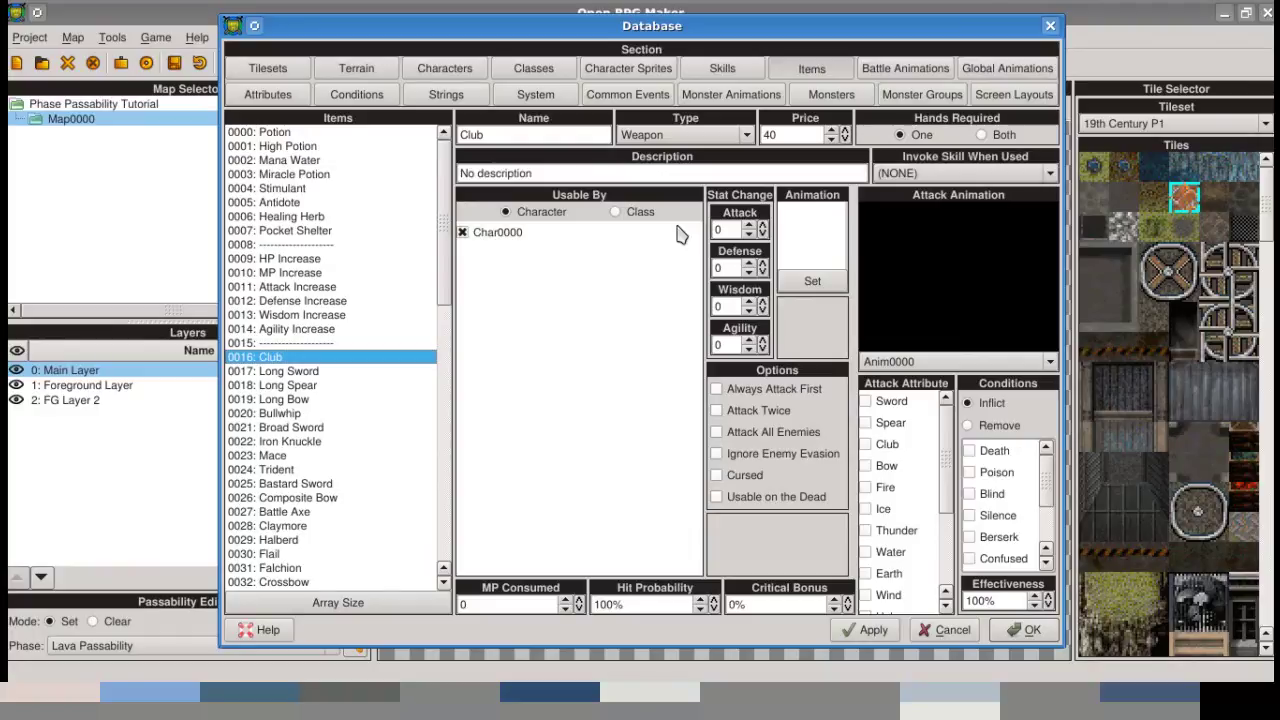
pyautogui.click(943, 637)
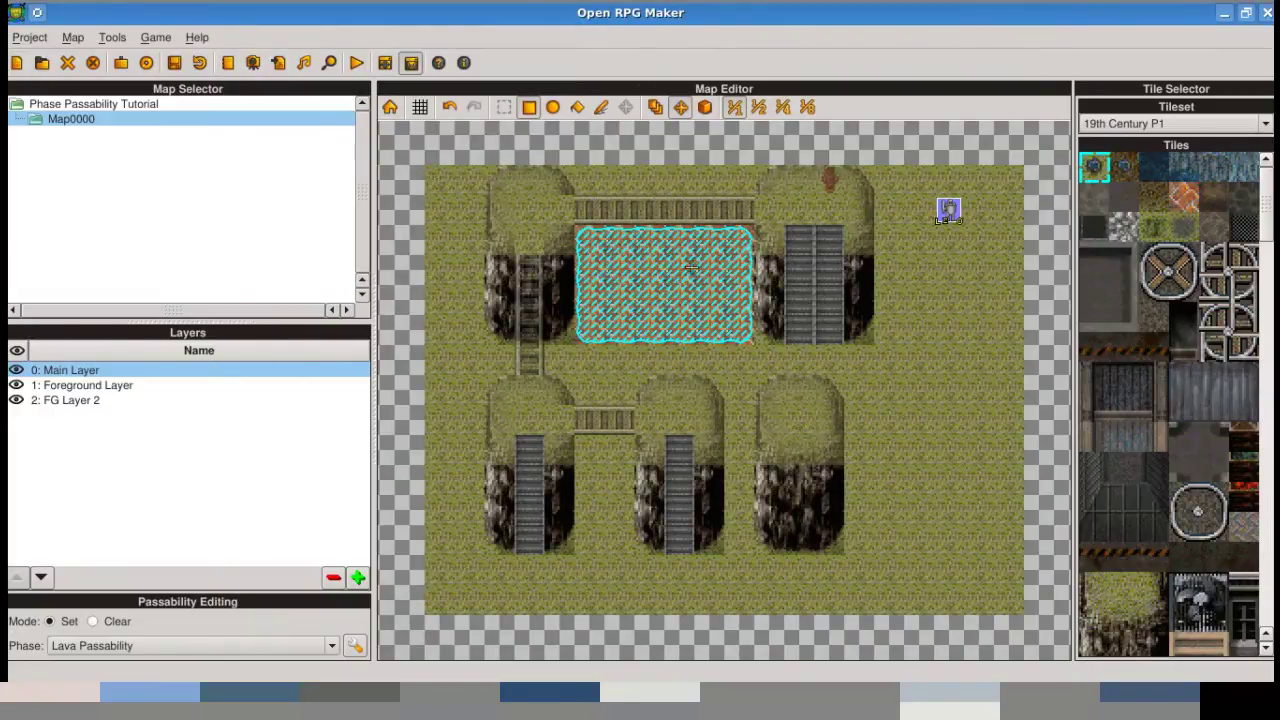
# - Show Player Passability on the Main Layer and close the Phase Passability Tutorial project
pyautogui.click(312, 645)
pyautogui.click(200, 509)
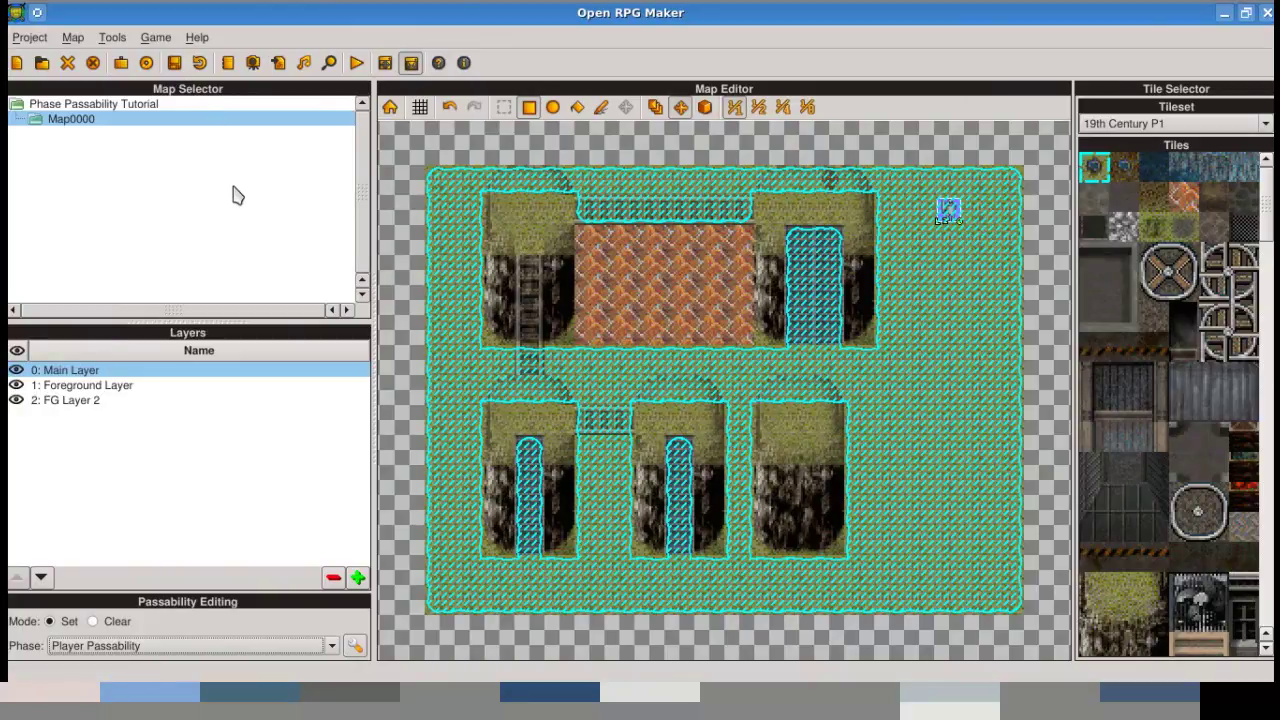
pyautogui.click(68, 63)
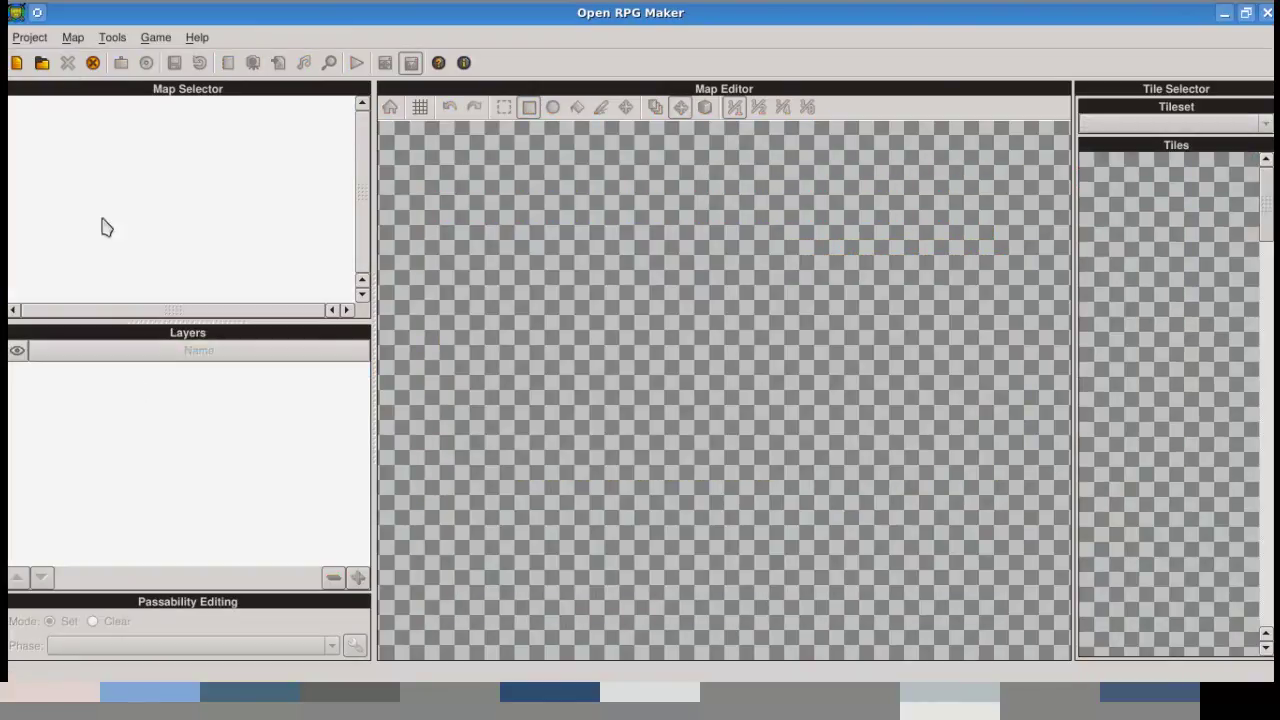